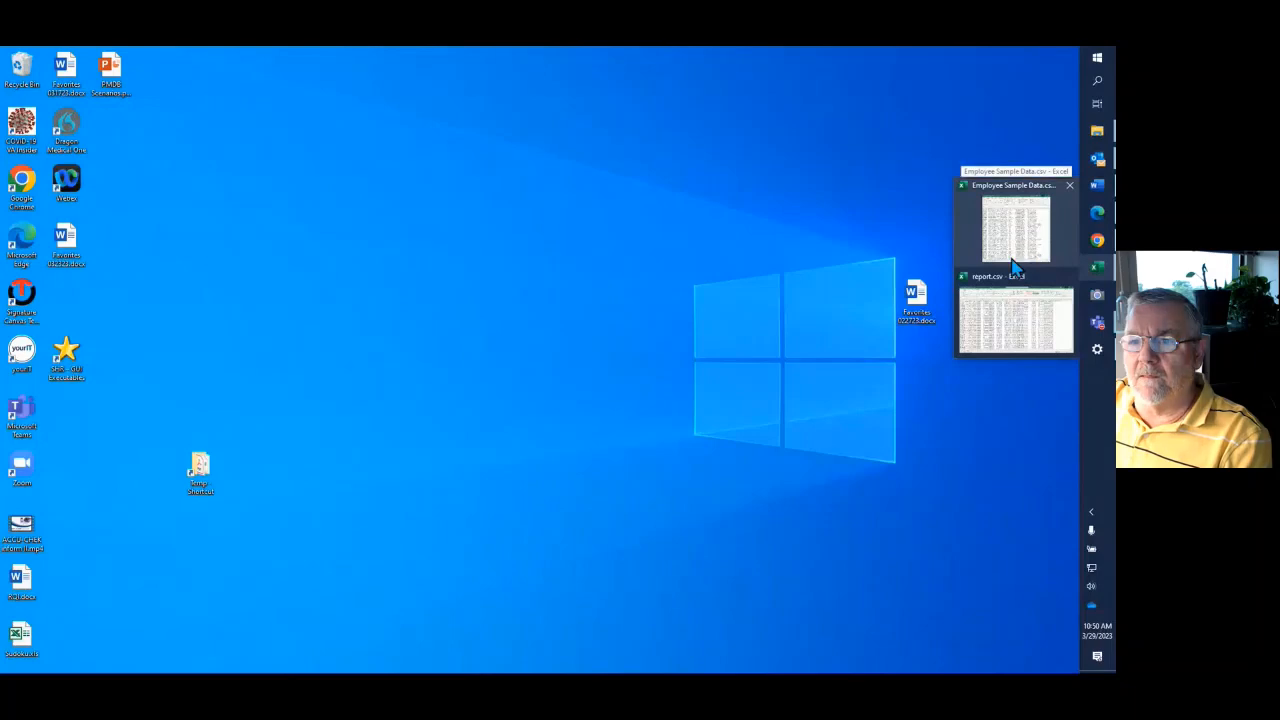
Step: Open the report.csv workbook window and autofit the width of all columns in the sheet
{"action": "left_click", "coordinate": [1013, 276]}
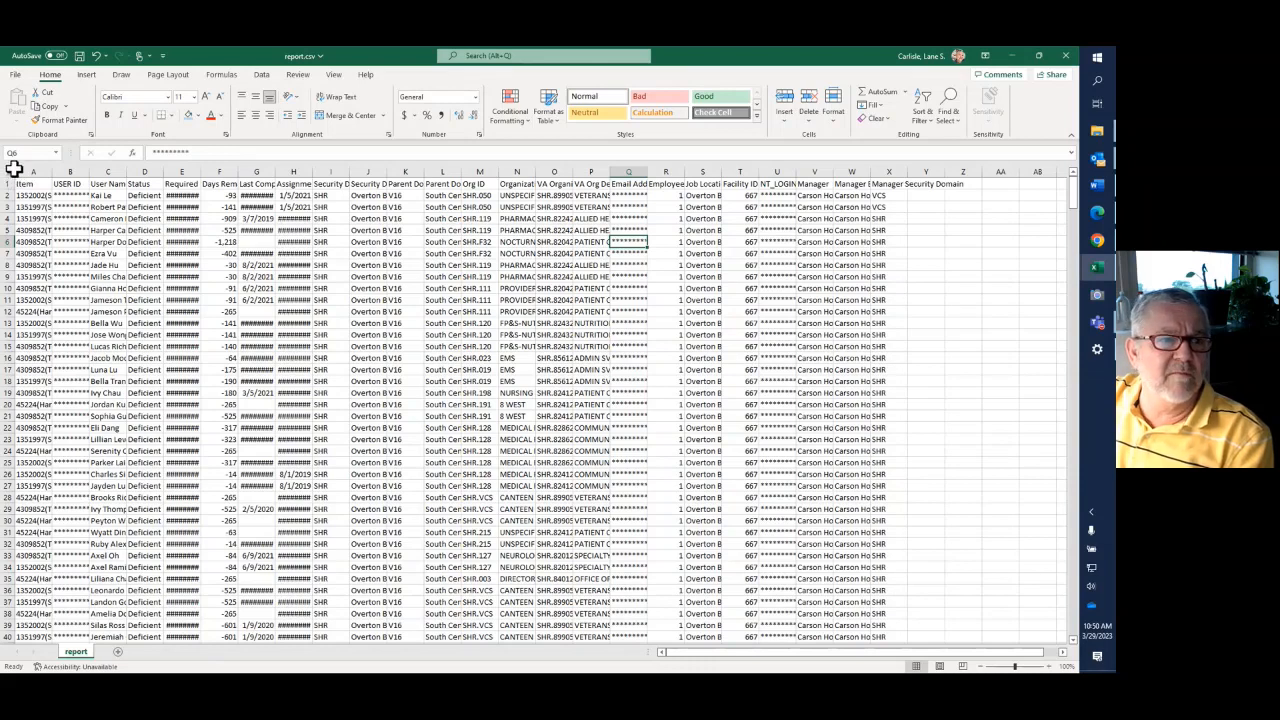
{"action": "left_click", "coordinate": [26, 196]}
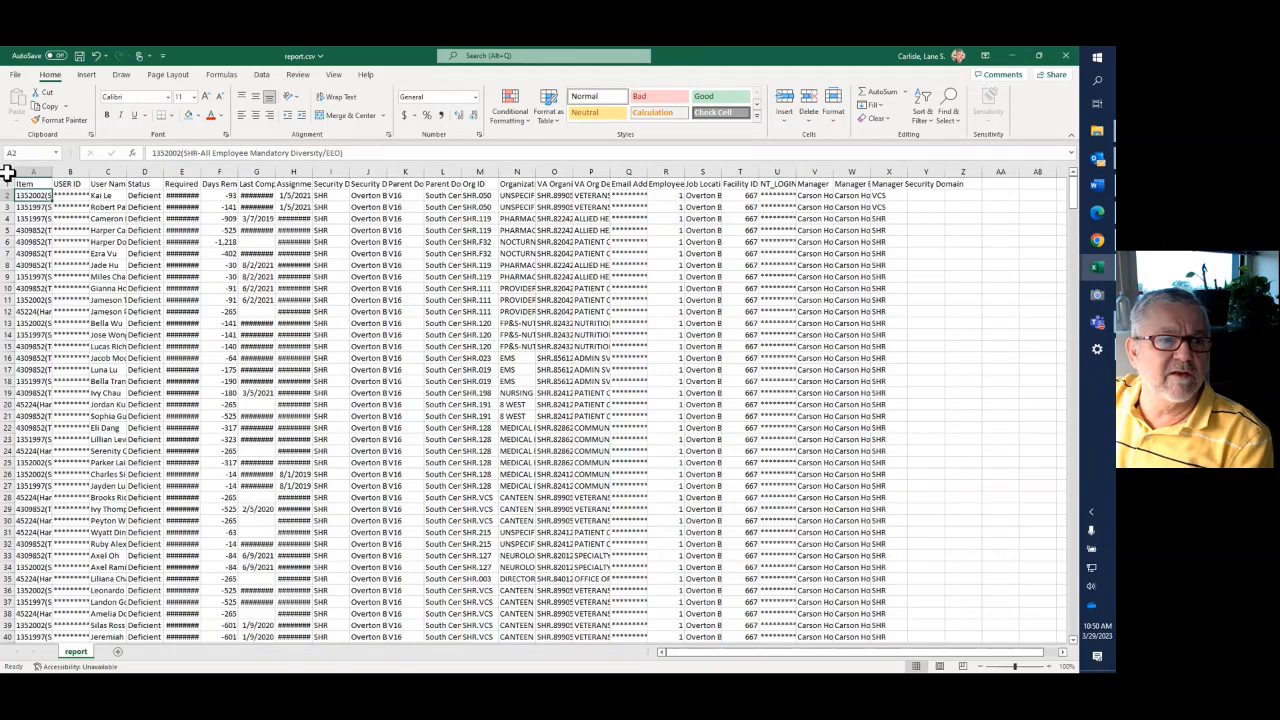
{"action": "left_click", "coordinate": [8, 172]}
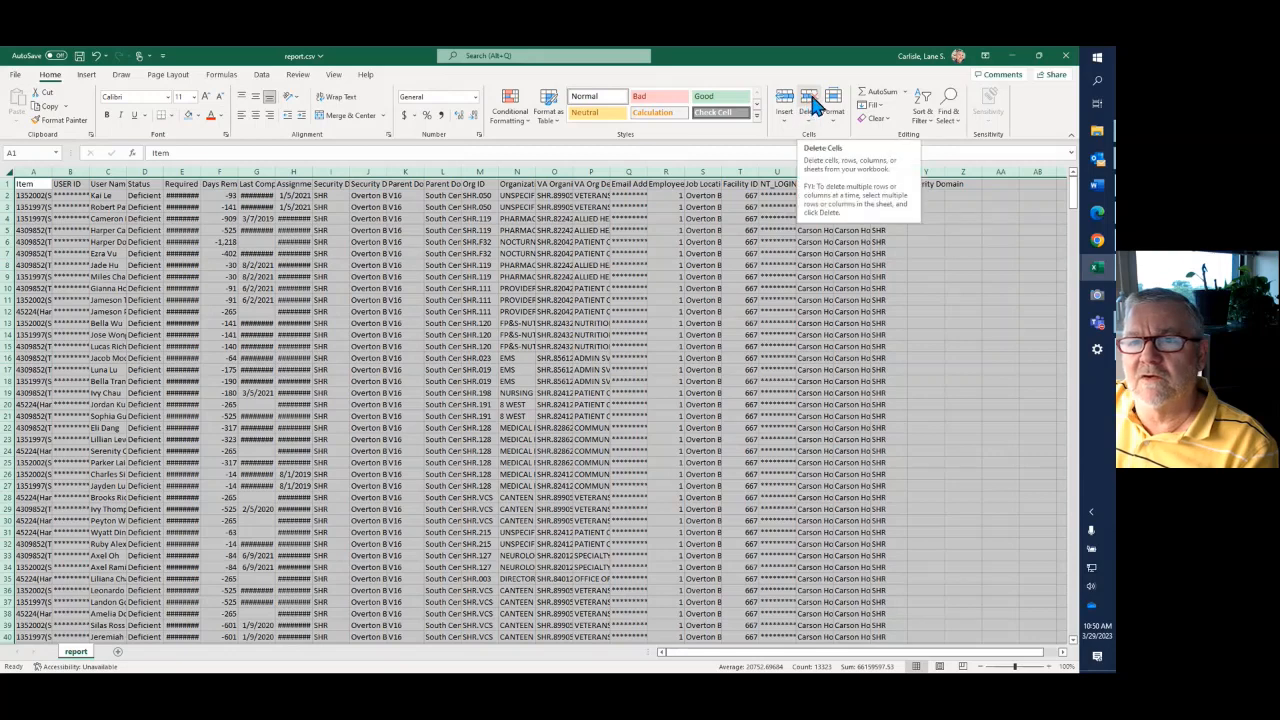
{"action": "left_click", "coordinate": [836, 113]}
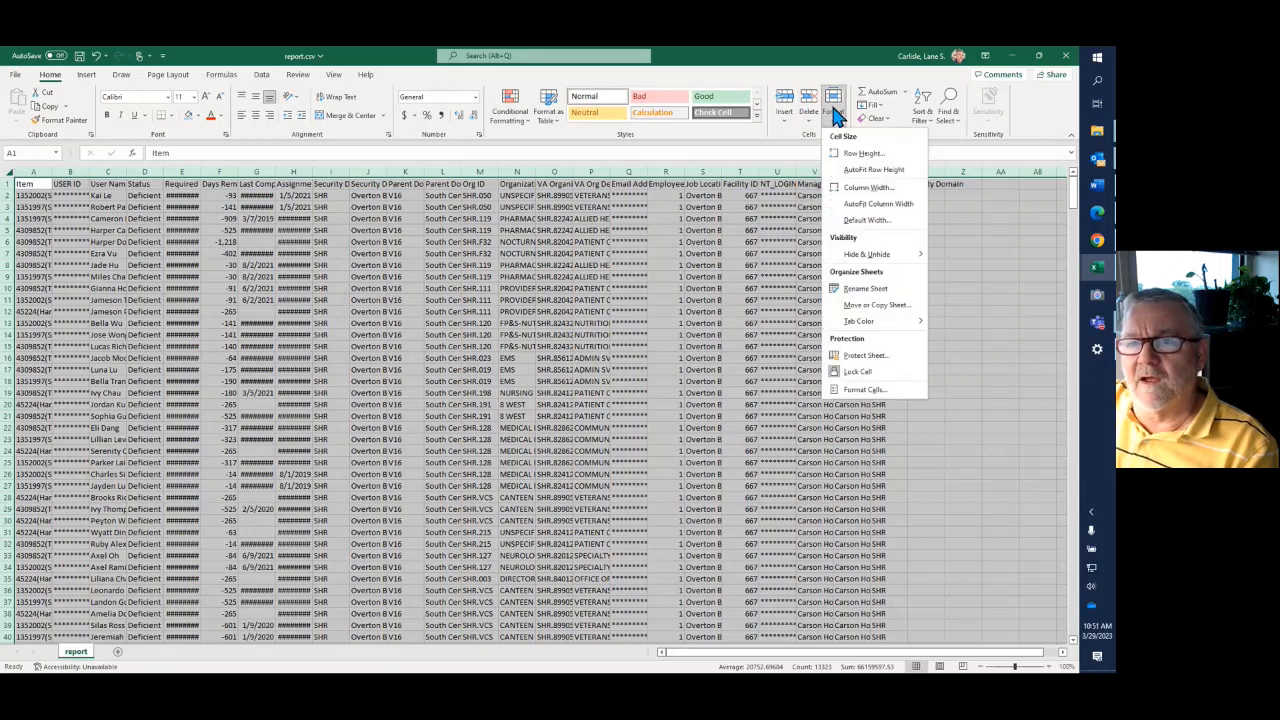
{"action": "left_click", "coordinate": [876, 211]}
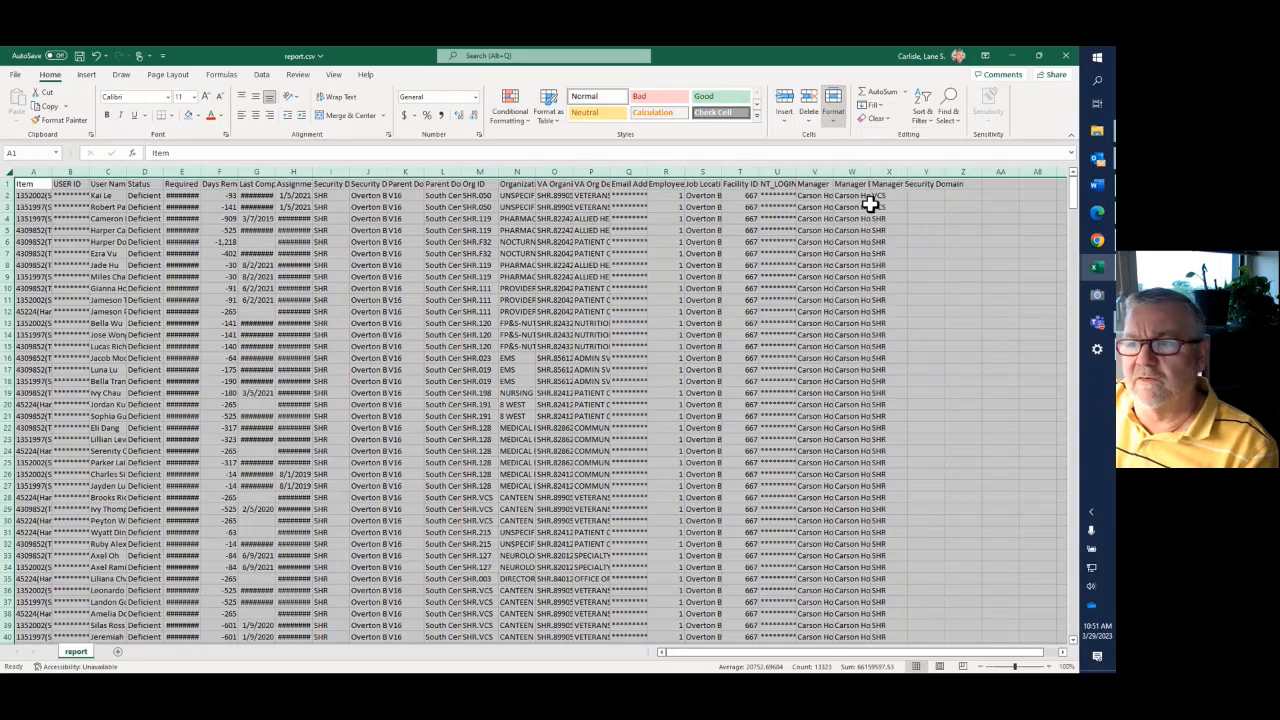
{"action": "mouse_move", "coordinate": [1102, 195]}
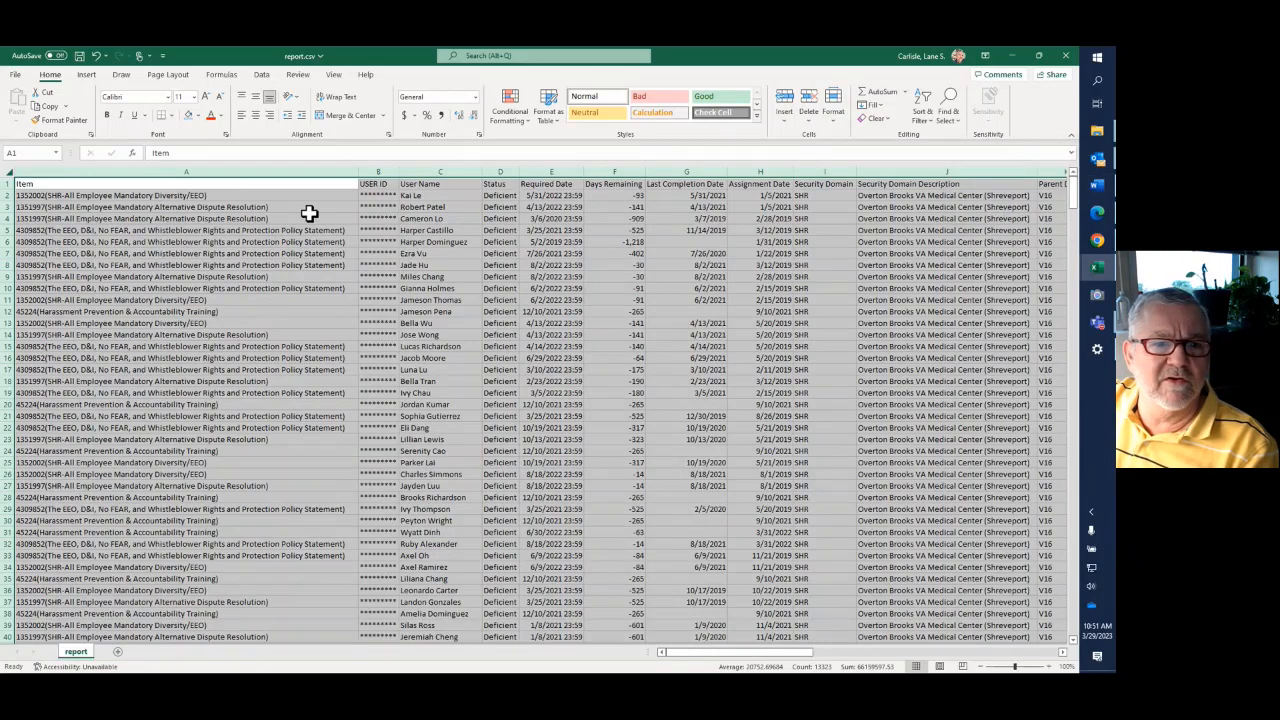
{"action": "left_click", "coordinate": [96, 203]}
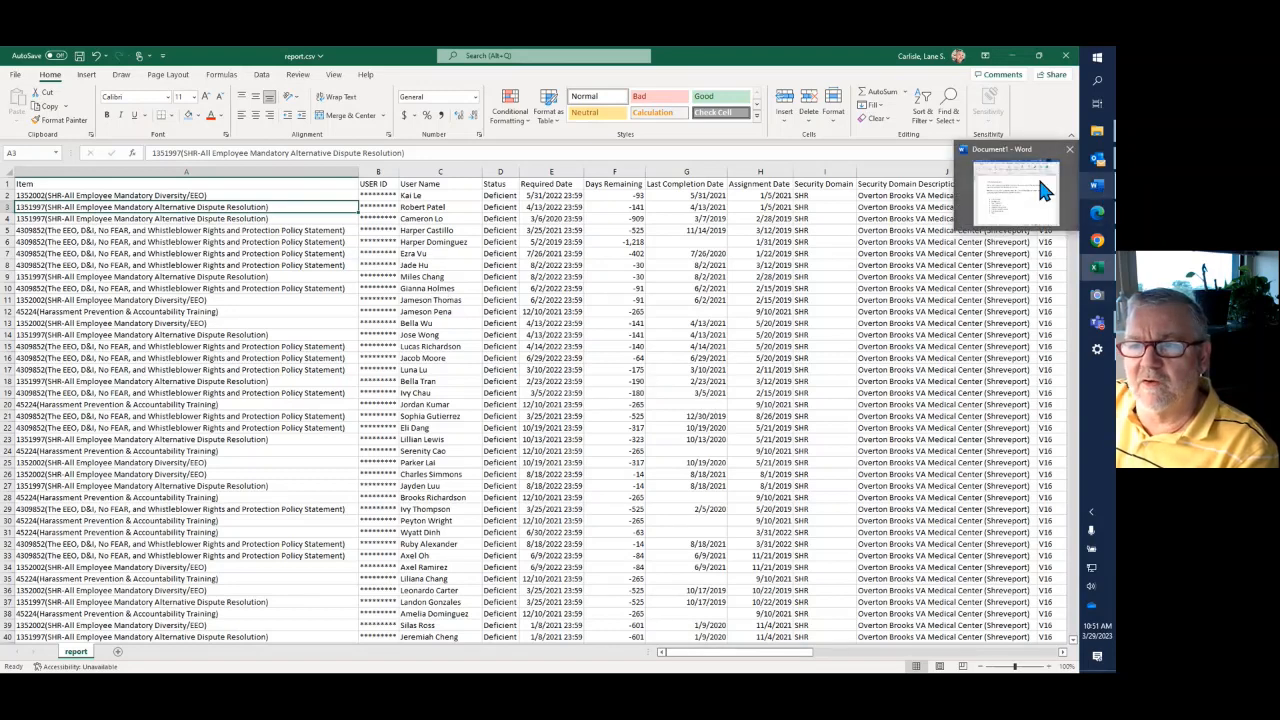
{"action": "left_click", "coordinate": [1035, 175]}
{"action": "left_click_drag", "start_coordinate": [473, 86], "coordinate": [1115, 86]}
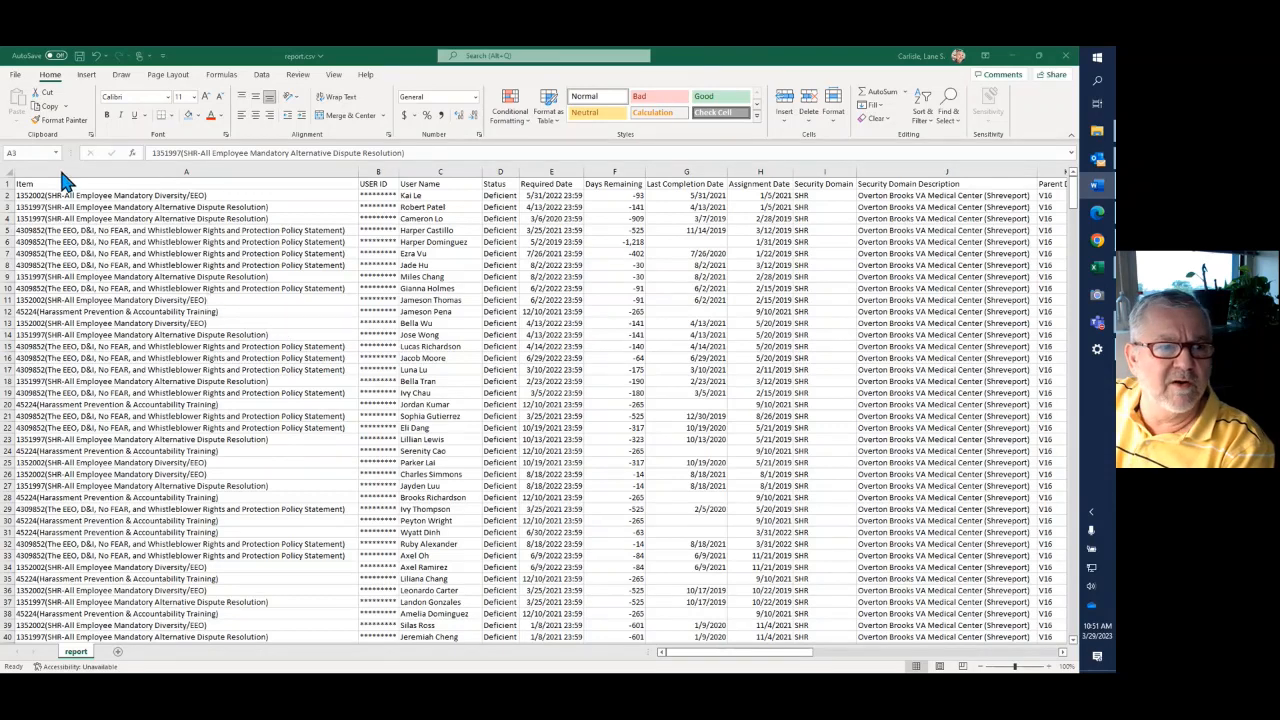
Step: Save the CSV report in the Temp folder as an Excel Workbook (*.xlsx) named "Excel Demonstration"
{"action": "left_click", "coordinate": [14, 76]}
{"action": "left_click", "coordinate": [14, 78]}
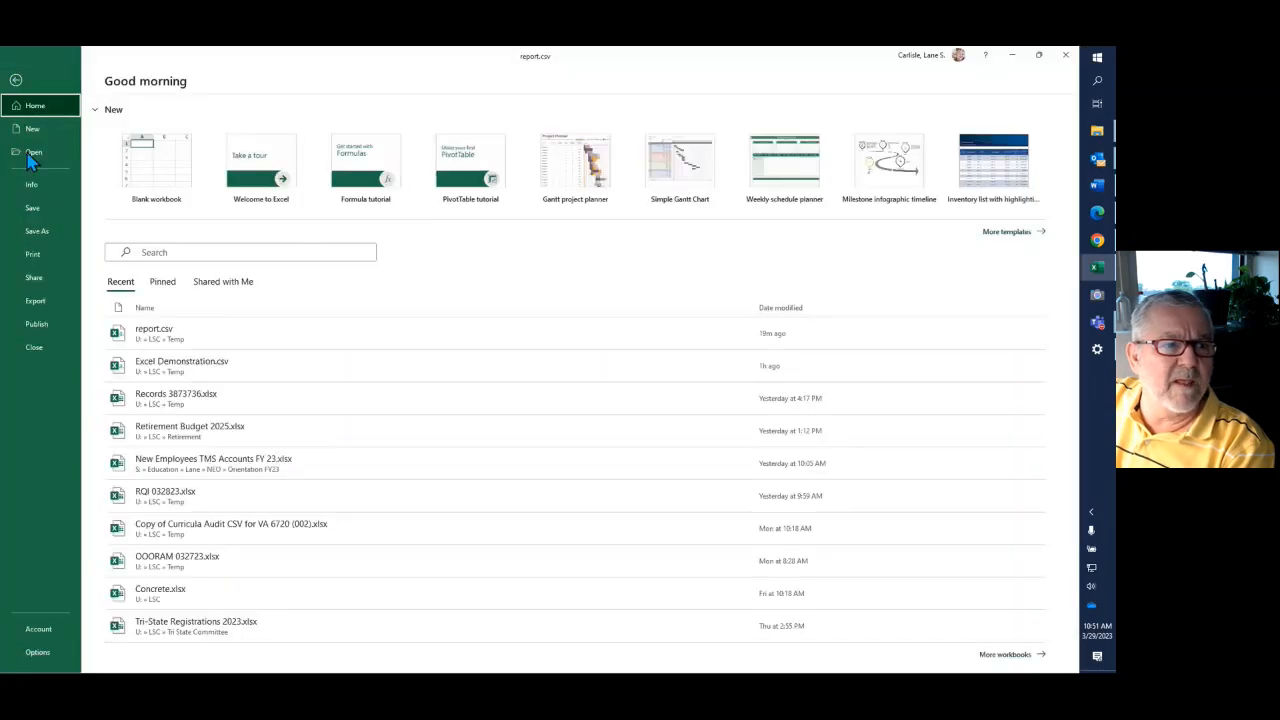
{"action": "left_click", "coordinate": [36, 231]}
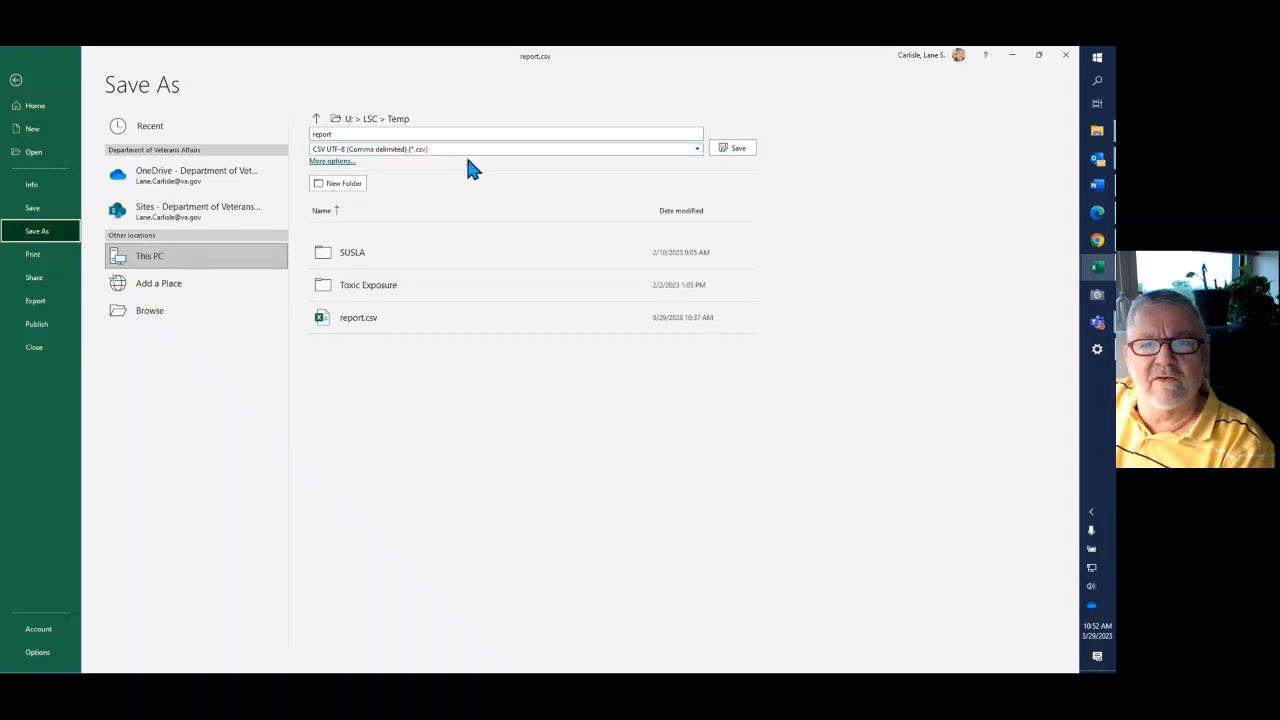
{"action": "left_click", "coordinate": [698, 150]}
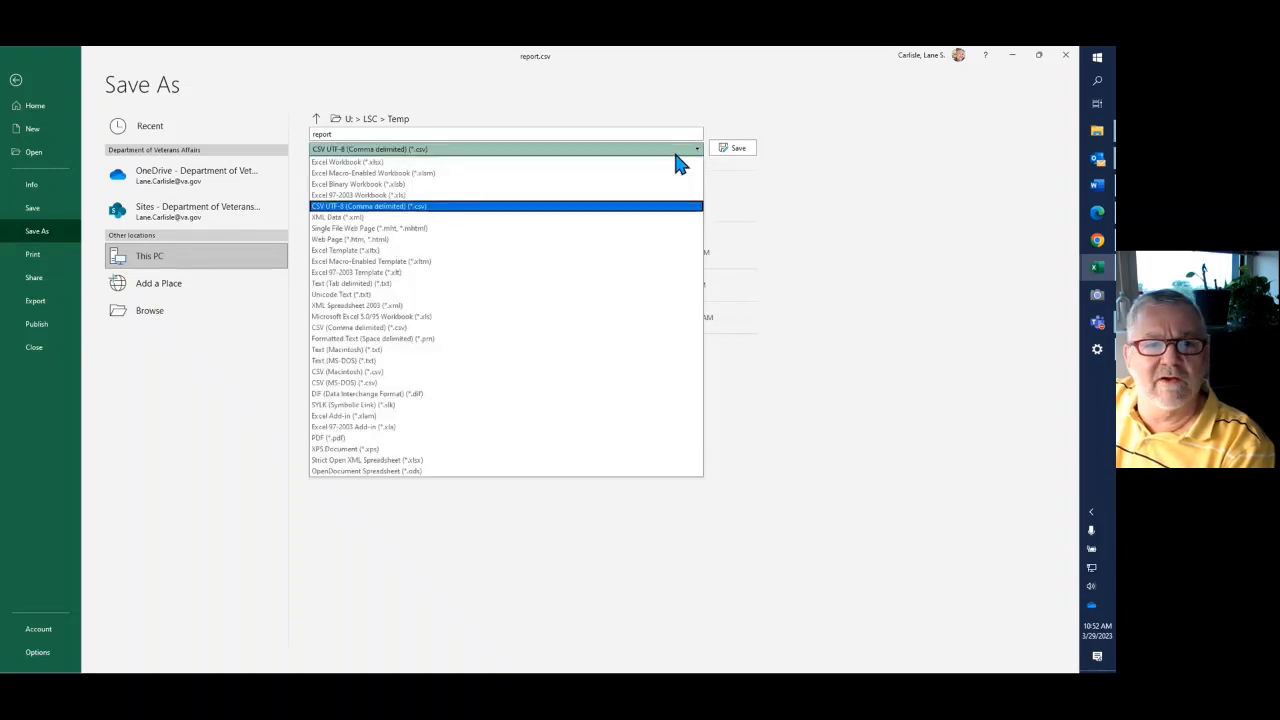
{"action": "left_click", "coordinate": [363, 163]}
{"action": "left_click", "coordinate": [348, 136]}
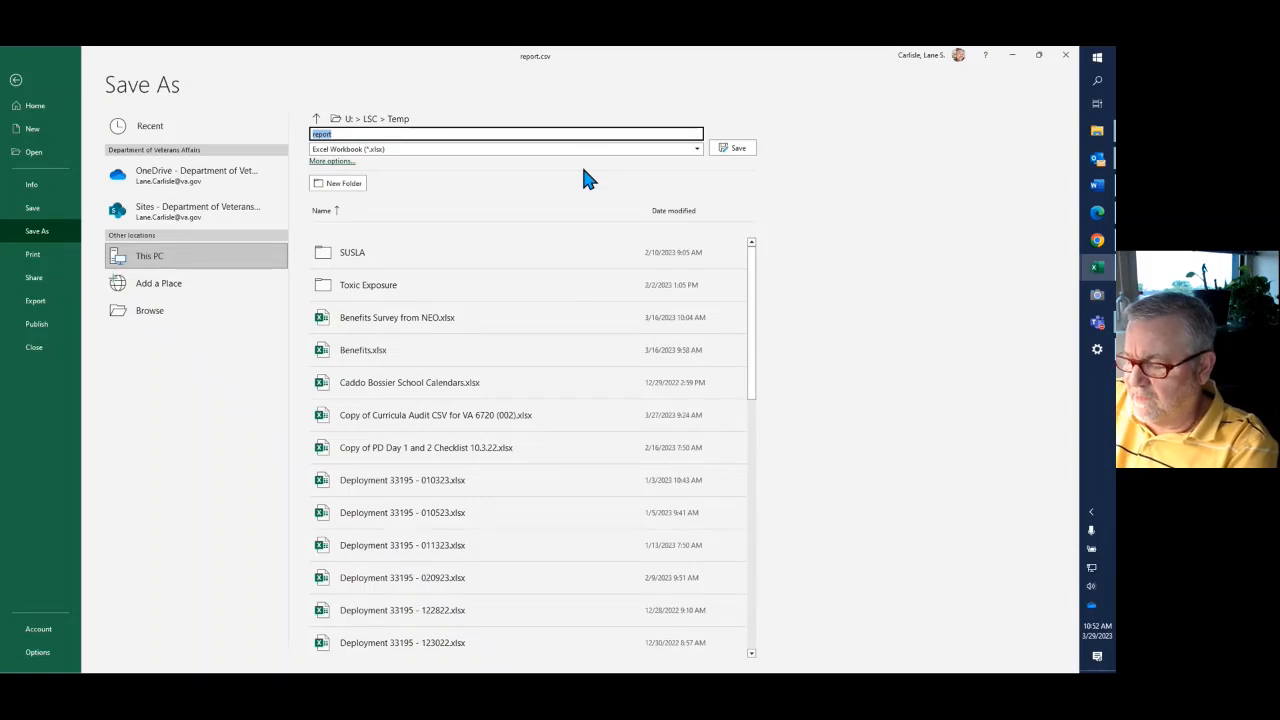
{"action": "type", "text": "Excel Demonstration"}
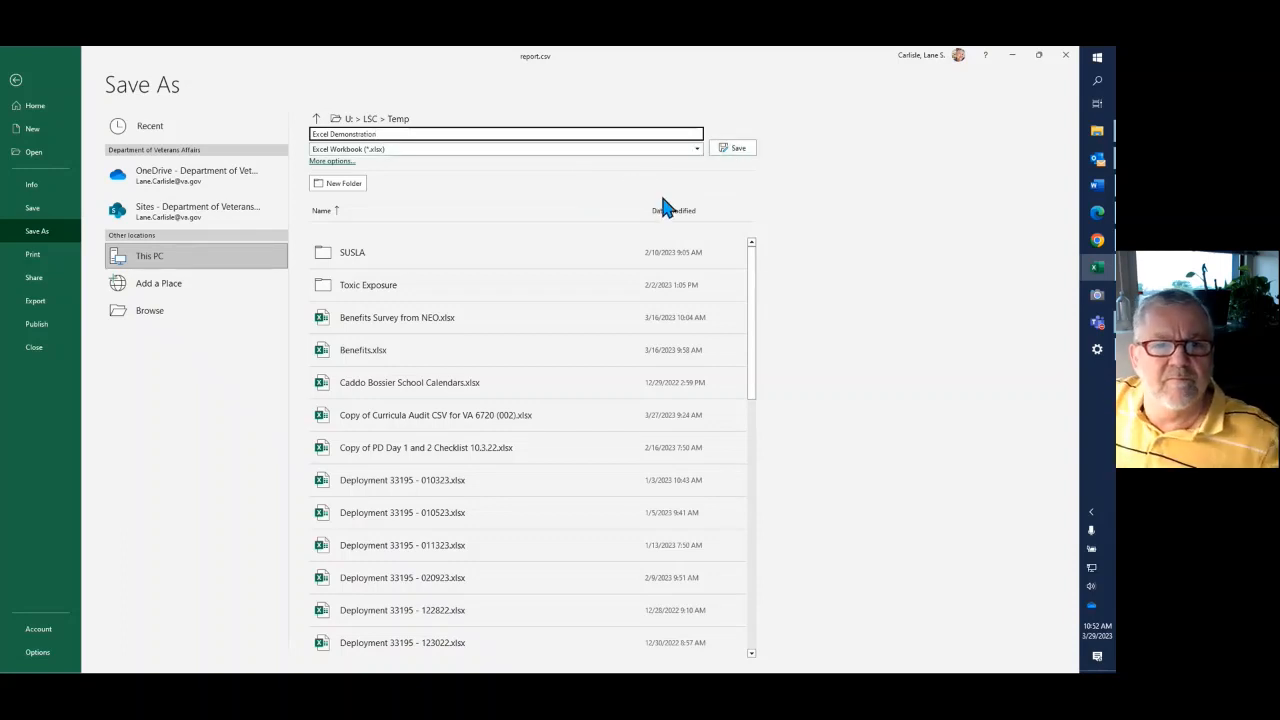
{"action": "left_click", "coordinate": [727, 152]}
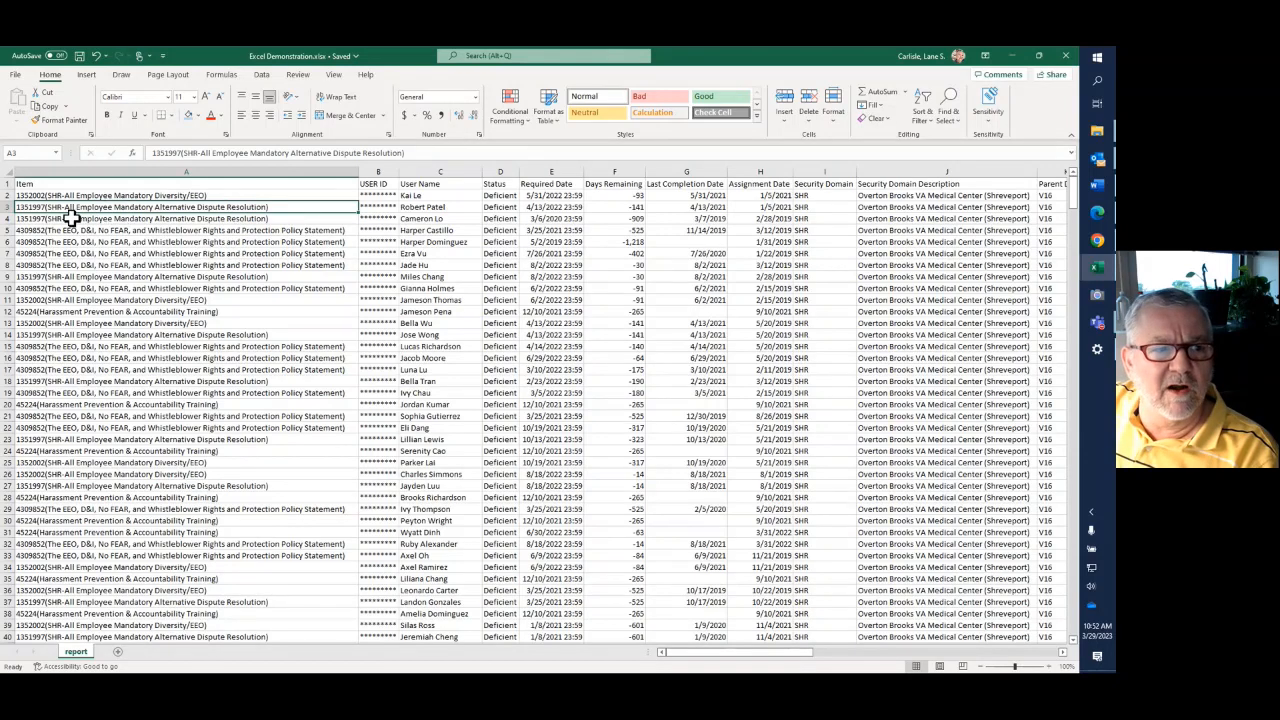
Step: Fill the header row 1 with light blue and make the row taller
{"action": "left_click", "coordinate": [6, 183]}
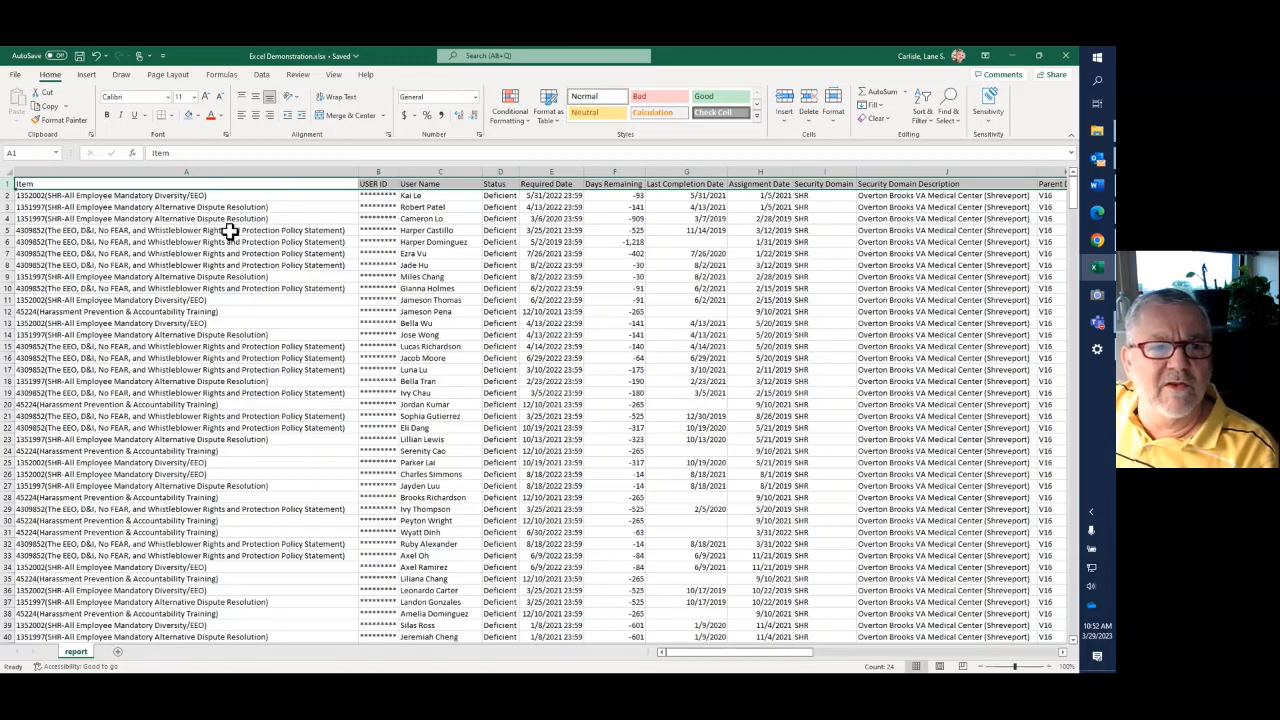
{"action": "left_click", "coordinate": [198, 116]}
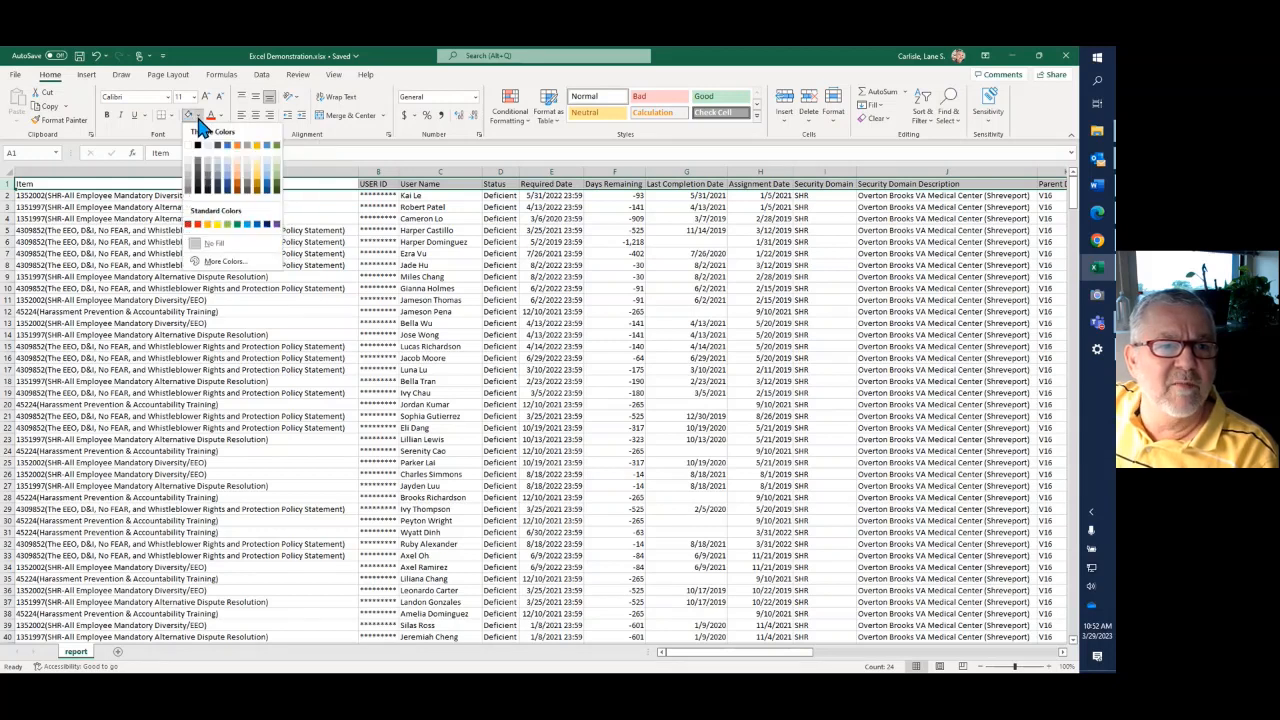
{"action": "left_click", "coordinate": [270, 176]}
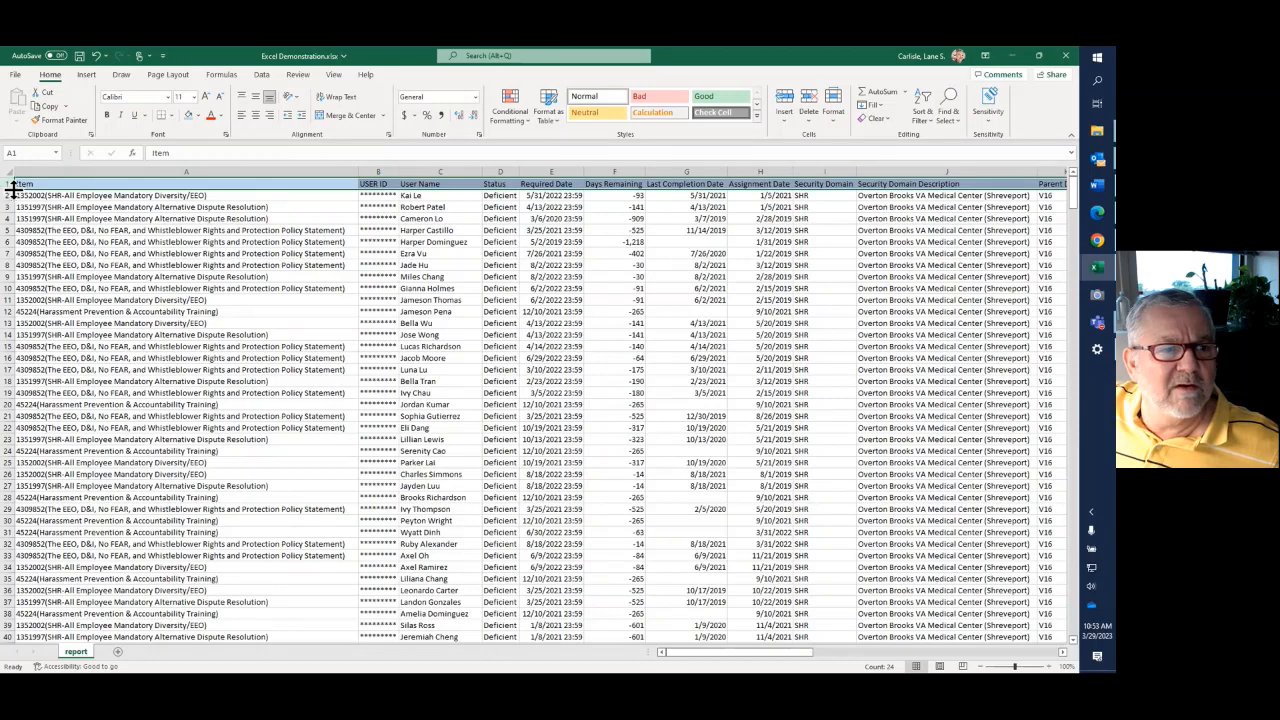
{"action": "left_click_drag", "start_coordinate": [13, 190], "coordinate": [15, 200]}
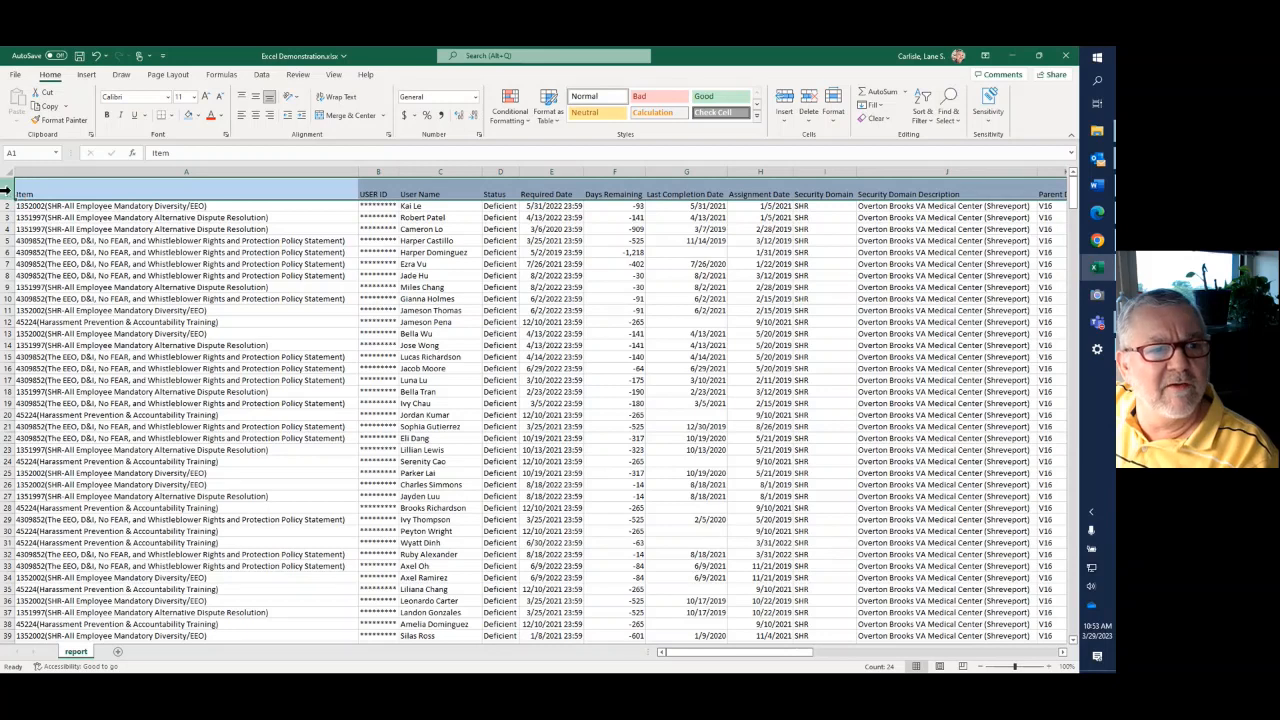
Step: Middle-align the header row text vertically and set its font size to 12
{"action": "left_click", "coordinate": [256, 98]}
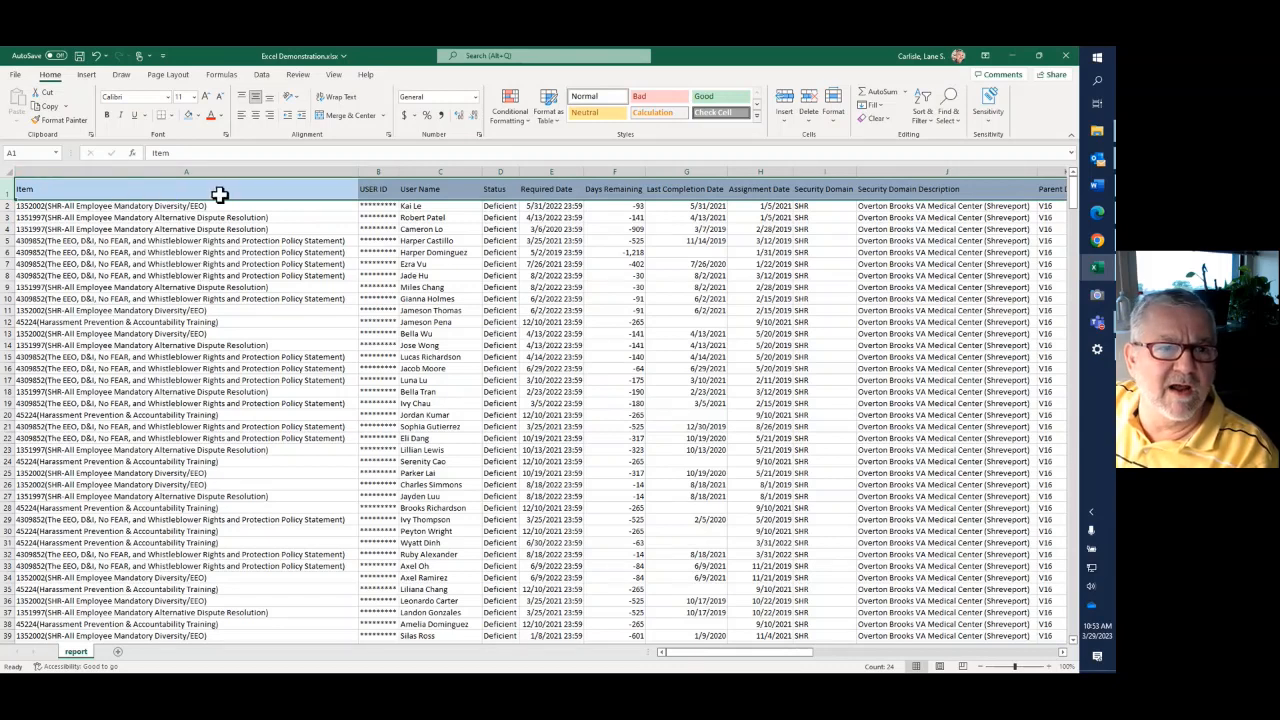
{"action": "left_click", "coordinate": [194, 98]}
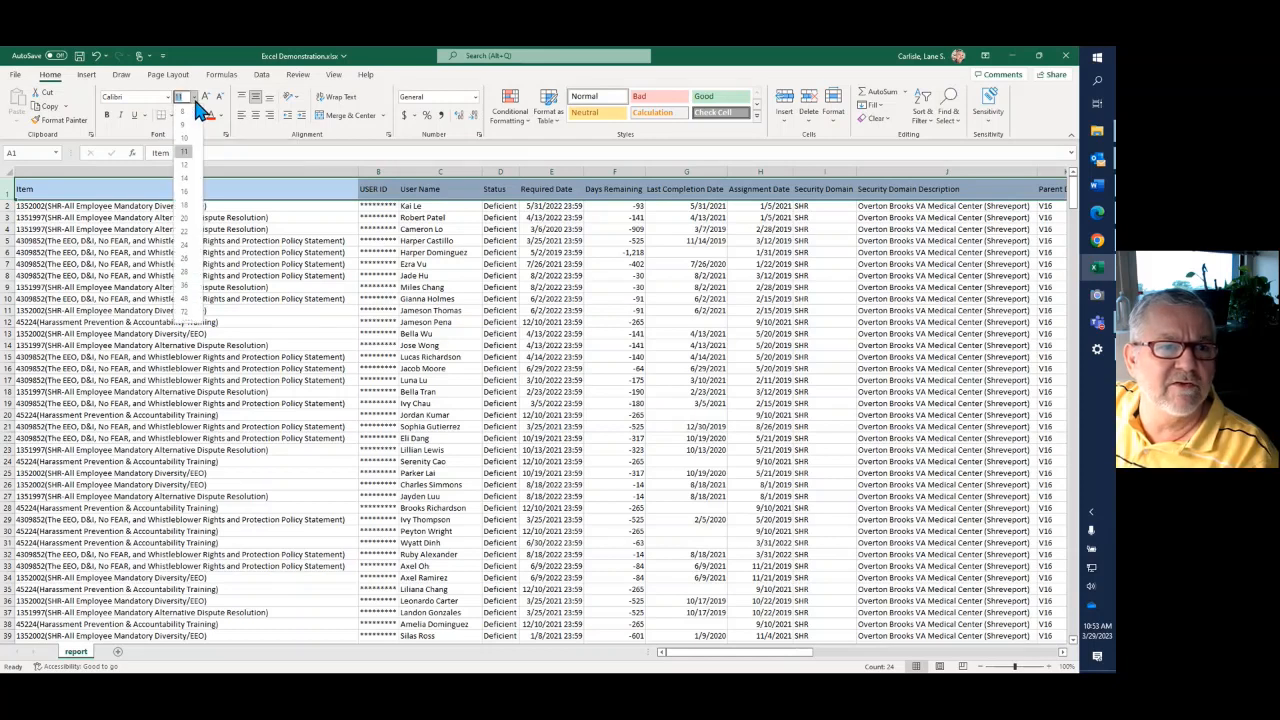
{"action": "left_click", "coordinate": [186, 165]}
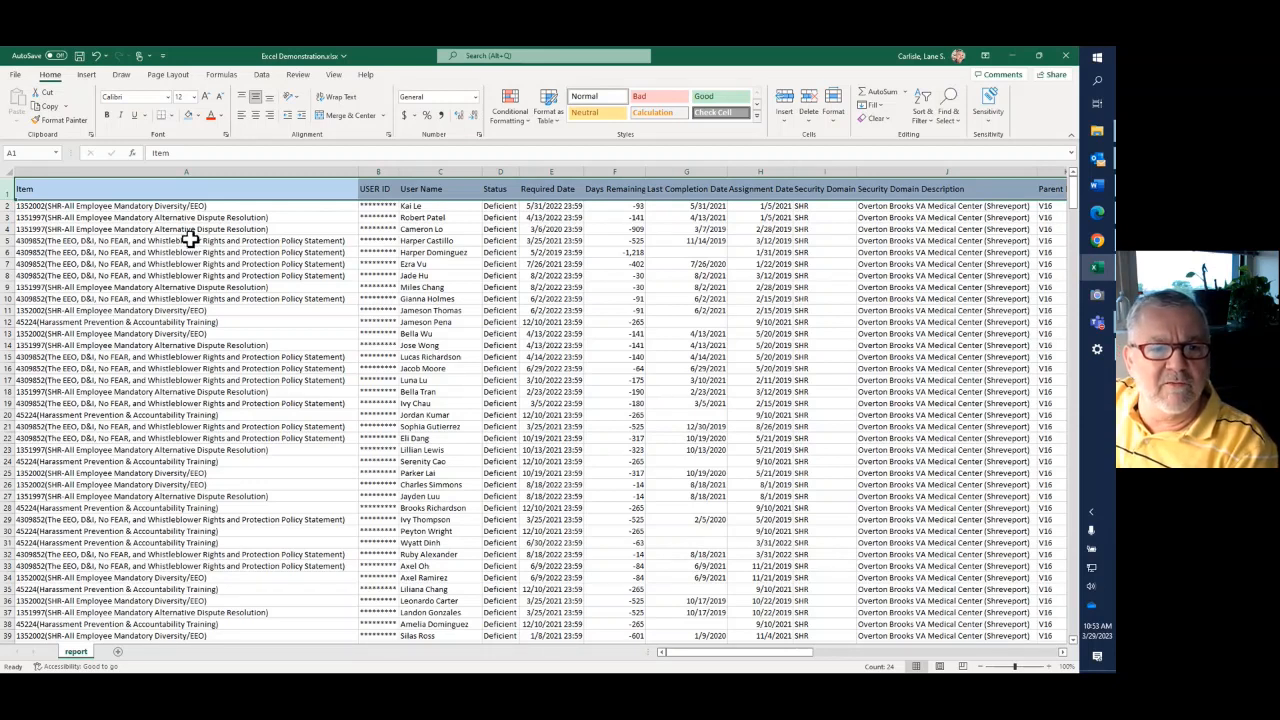
{"action": "left_click", "coordinate": [190, 240]}
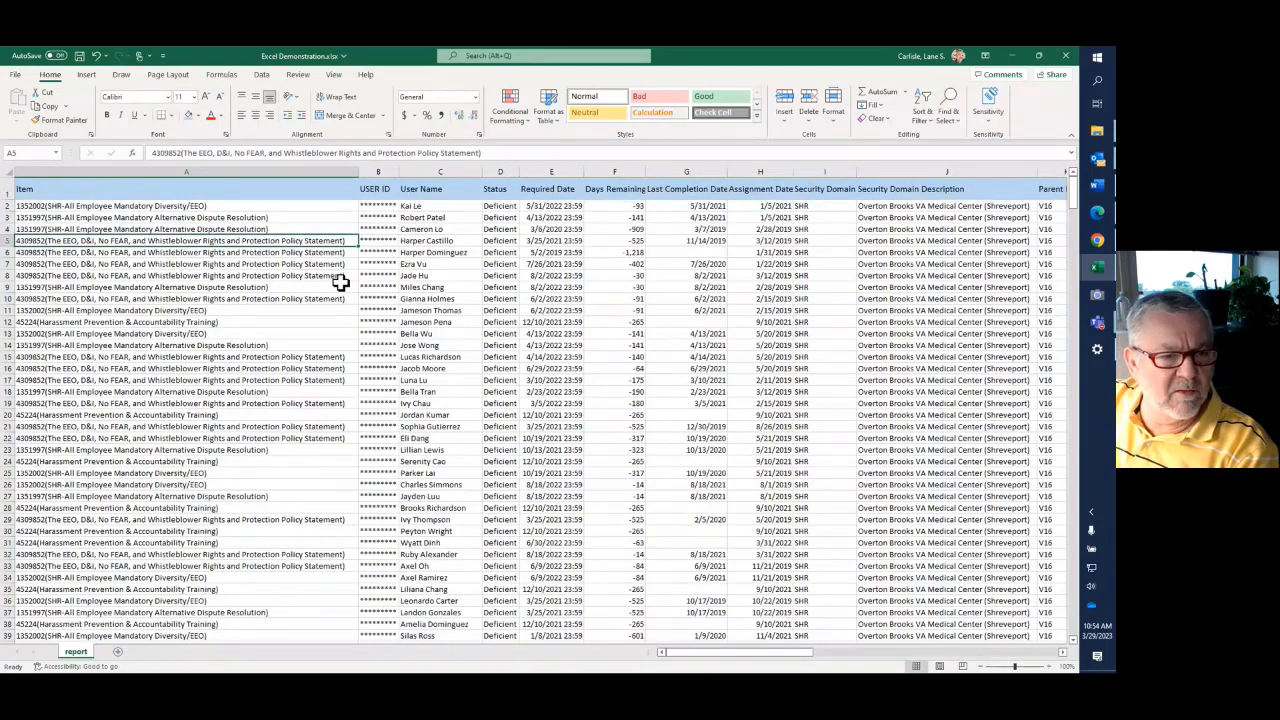
Step: Freeze the top row so the column headers stay in view when moving through the data
{"action": "scroll", "coordinate": [340, 283], "scroll_direction": "down", "scroll_amount": 5}
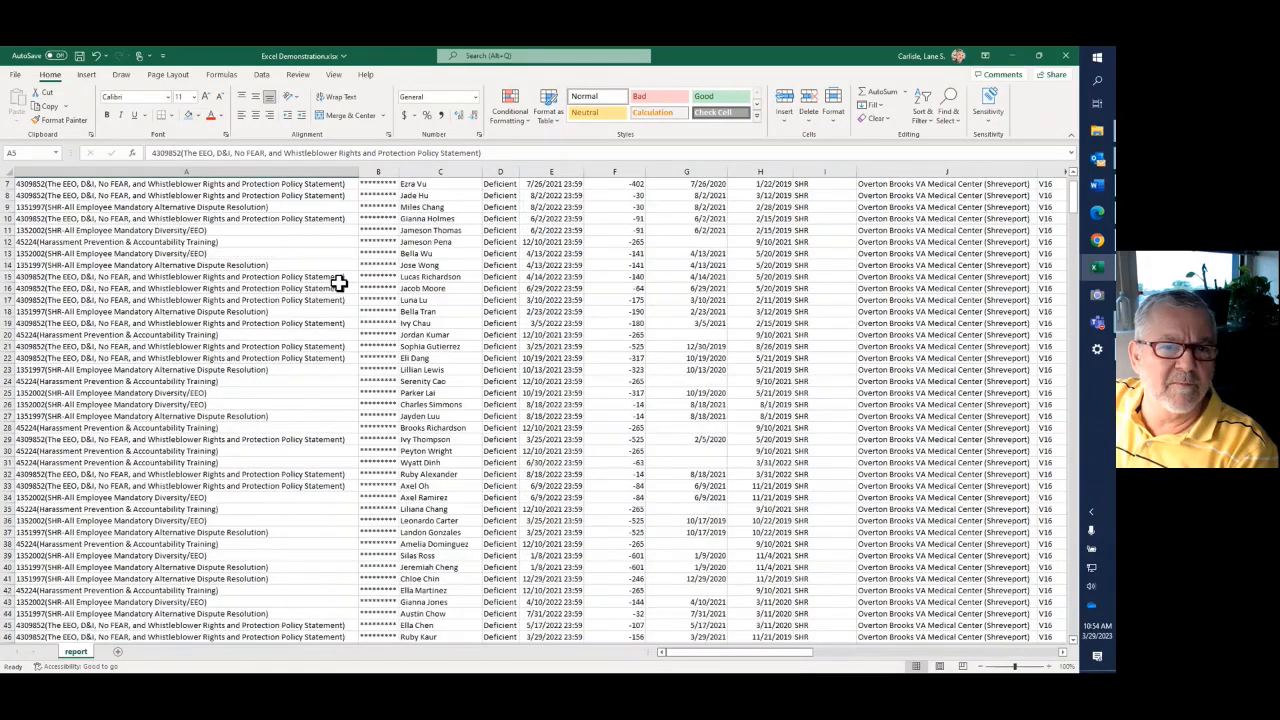
{"action": "scroll", "coordinate": [340, 283], "scroll_direction": "up", "scroll_amount": 5}
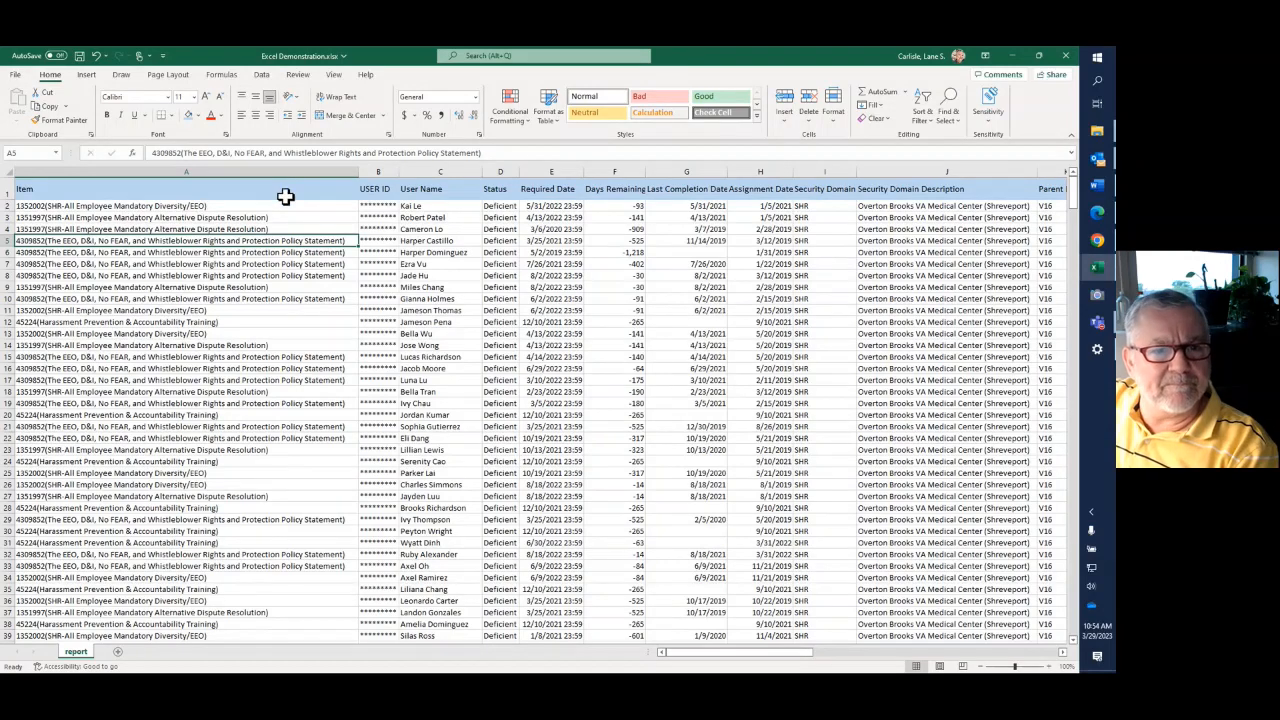
{"action": "left_click", "coordinate": [334, 76]}
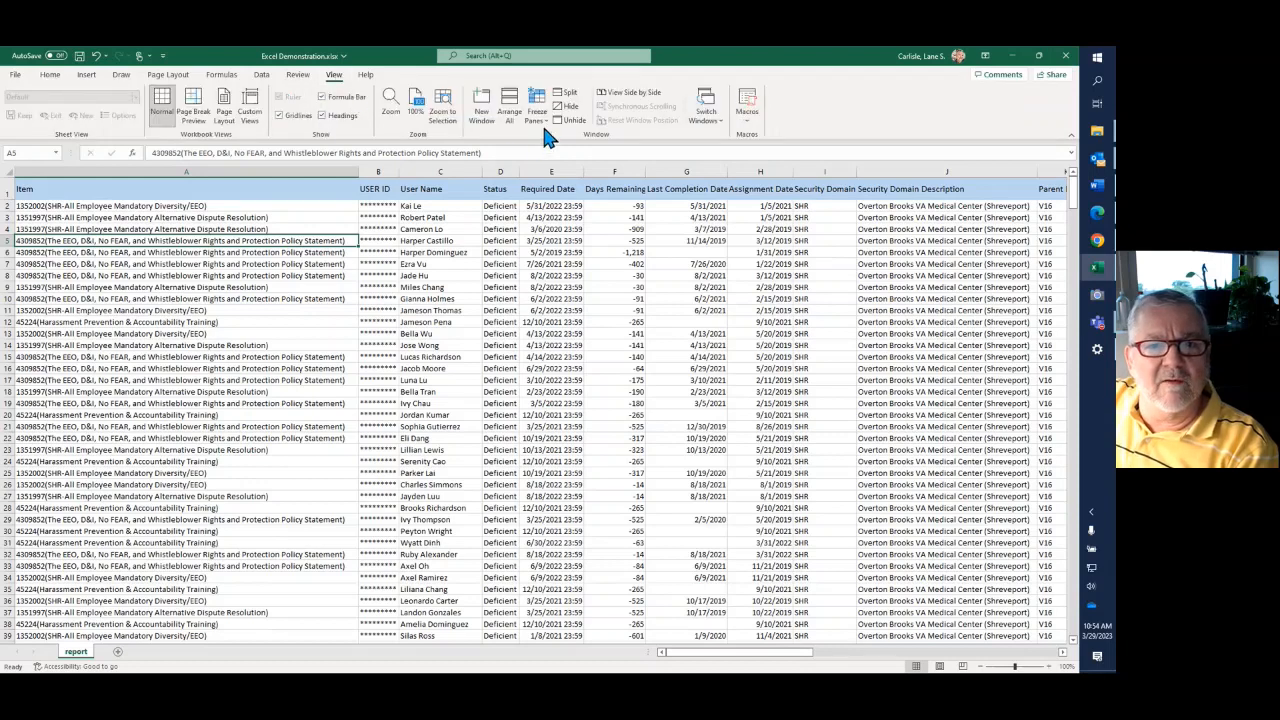
{"action": "left_click", "coordinate": [540, 117]}
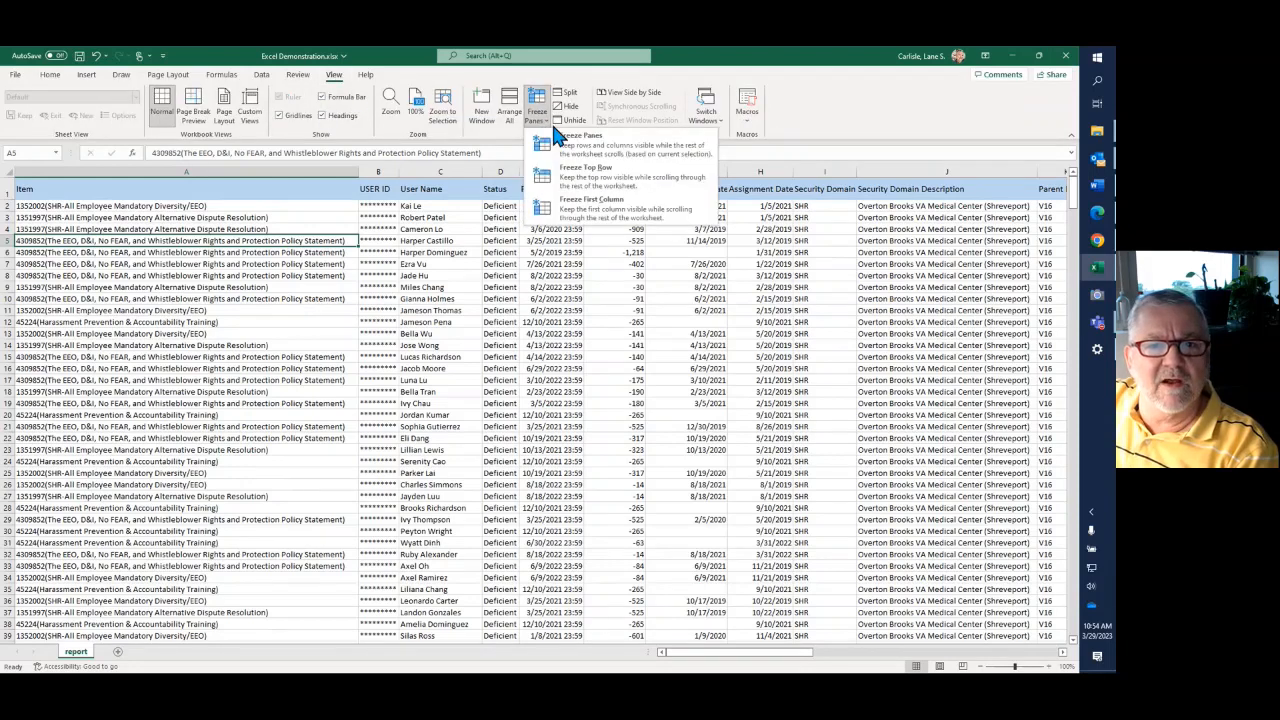
{"action": "left_click", "coordinate": [578, 176]}
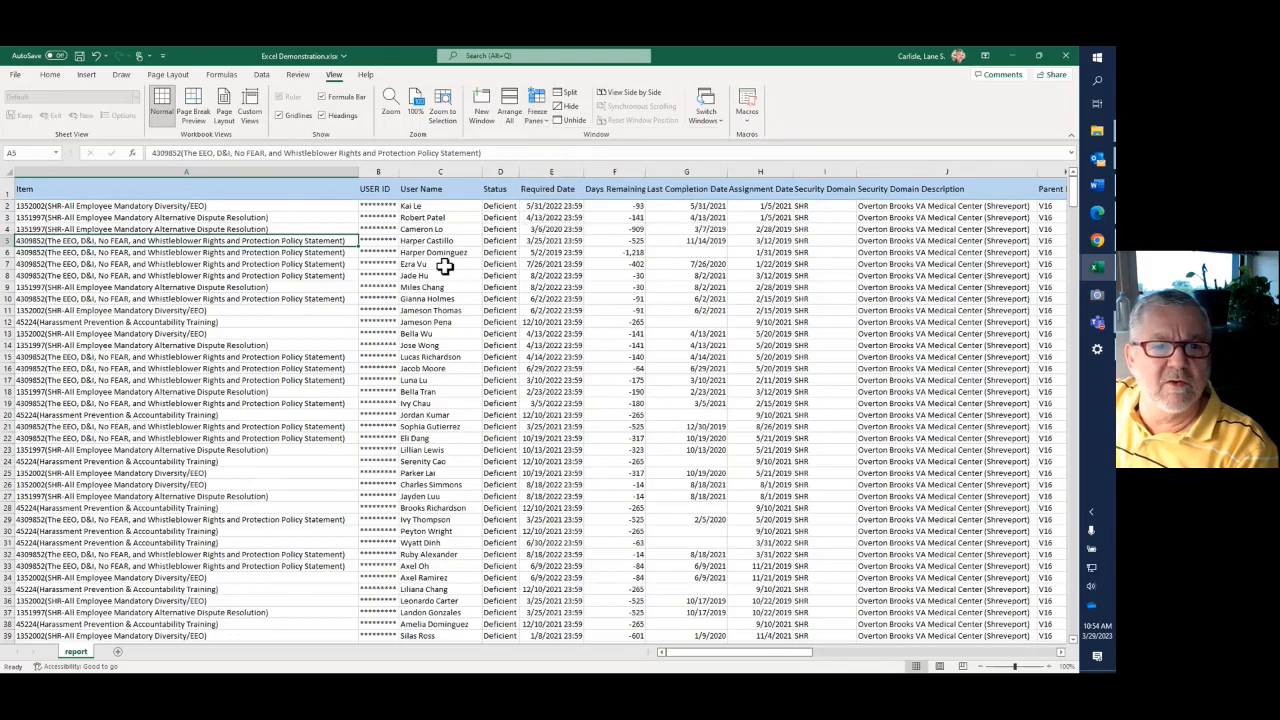
{"action": "scroll", "coordinate": [406, 242], "scroll_direction": "down", "scroll_amount": 2}
{"action": "scroll", "coordinate": [406, 242], "scroll_direction": "down", "scroll_amount": 13}
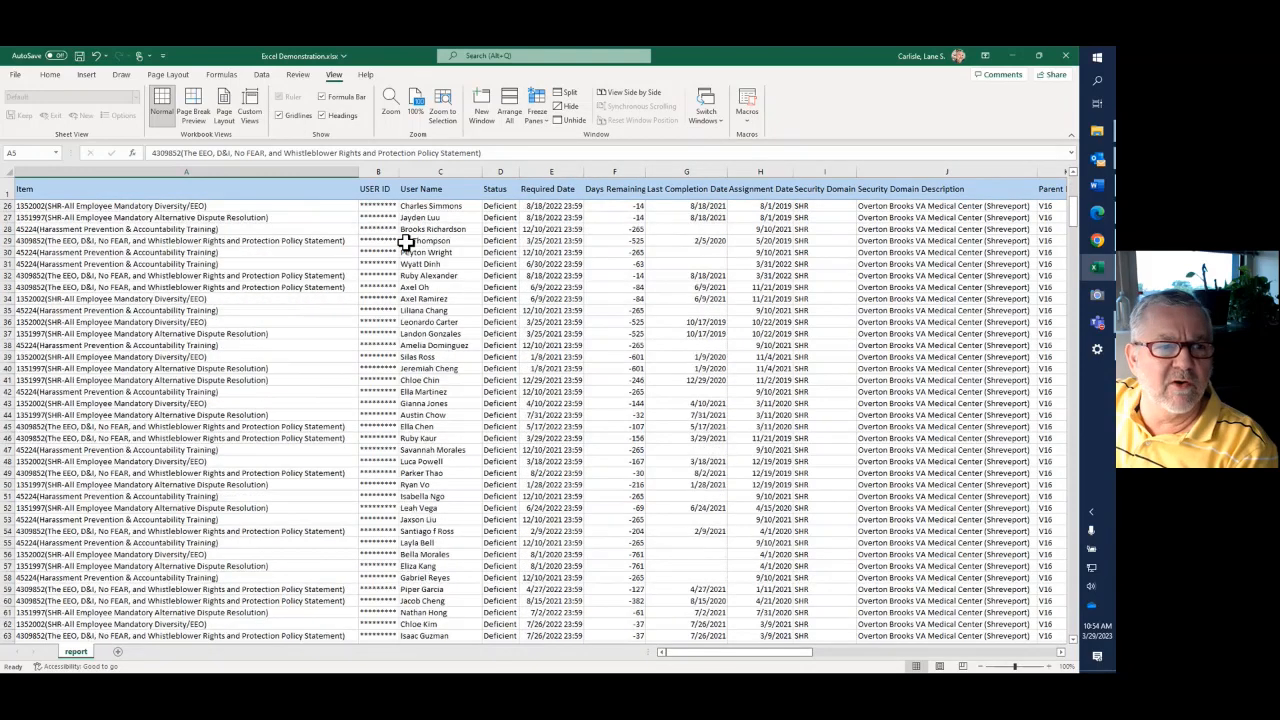
{"action": "scroll", "coordinate": [406, 242], "scroll_direction": "up", "scroll_amount": 15}
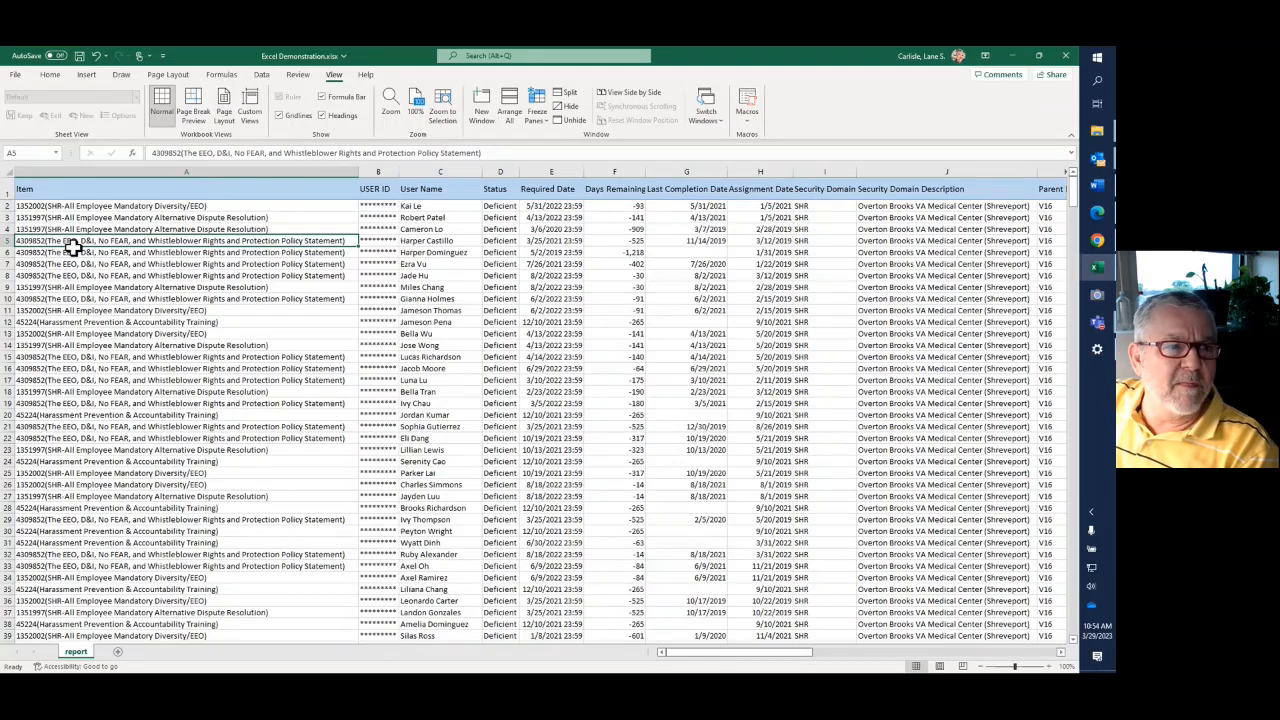
Step: Sort the whole sheet by the Item column on cell values from A to Z, treating the first row as headers
{"action": "left_click", "coordinate": [8, 172]}
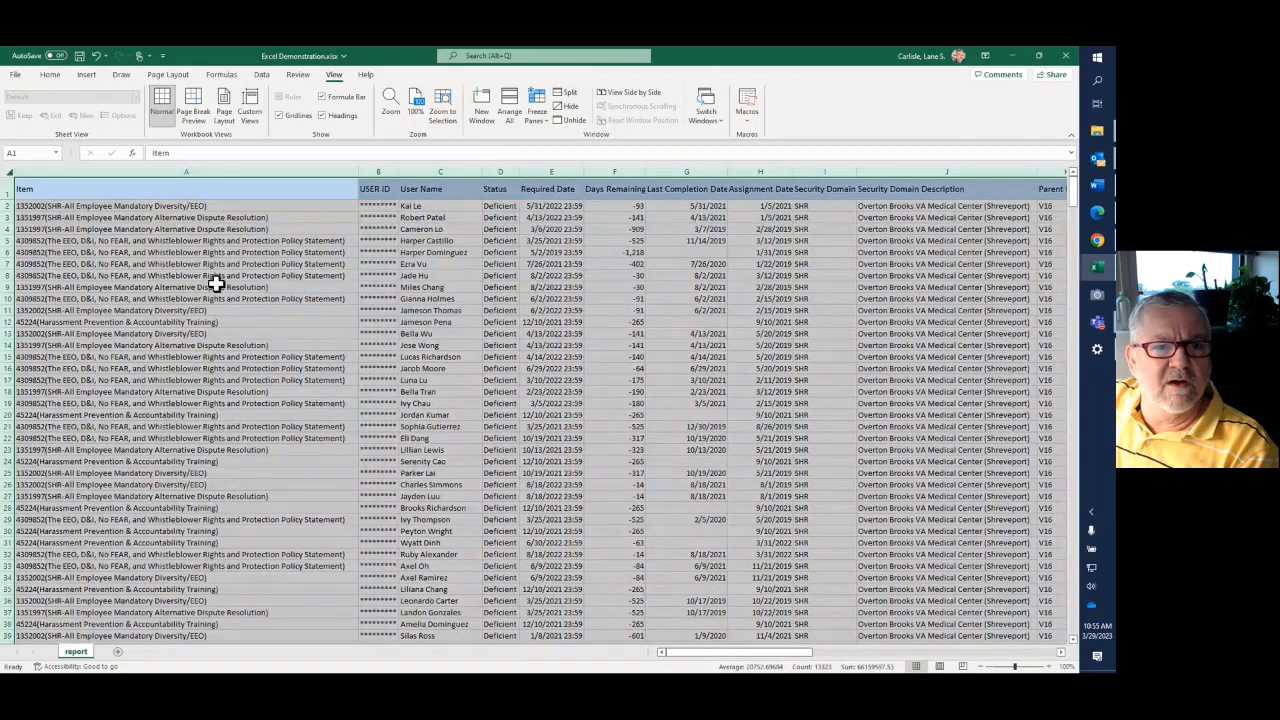
{"action": "left_click", "coordinate": [261, 76]}
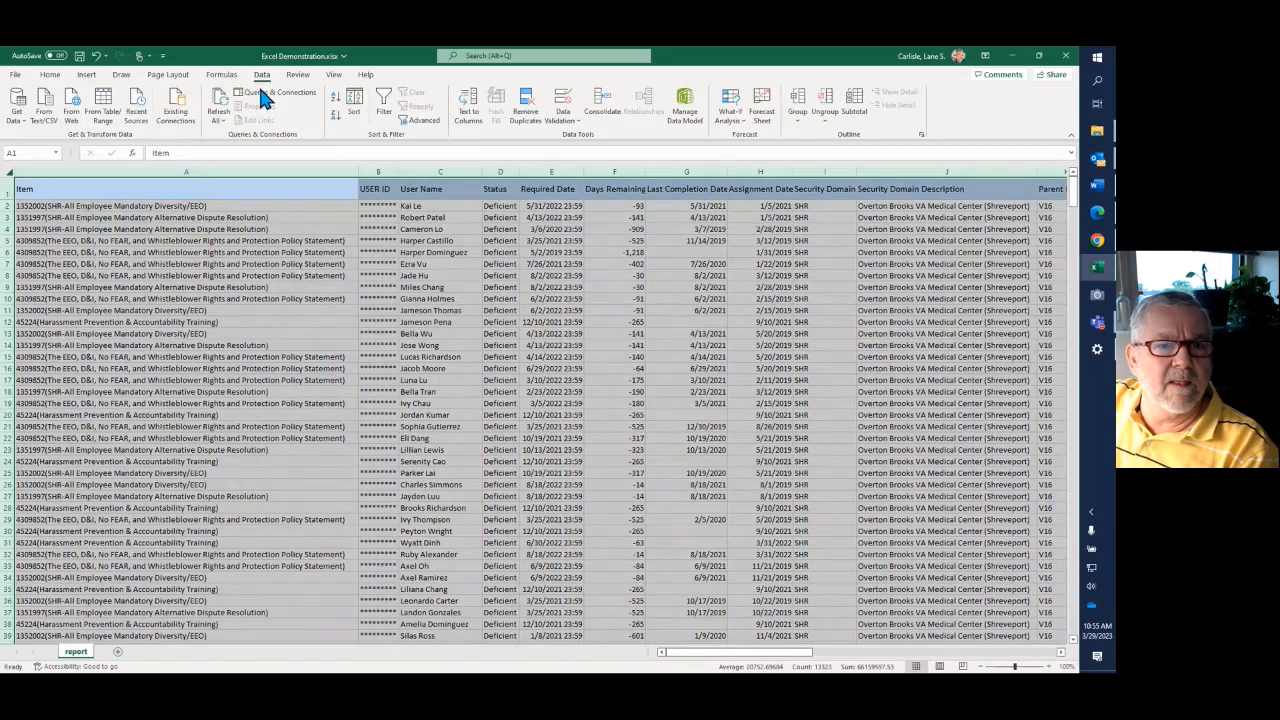
{"action": "left_click", "coordinate": [355, 110]}
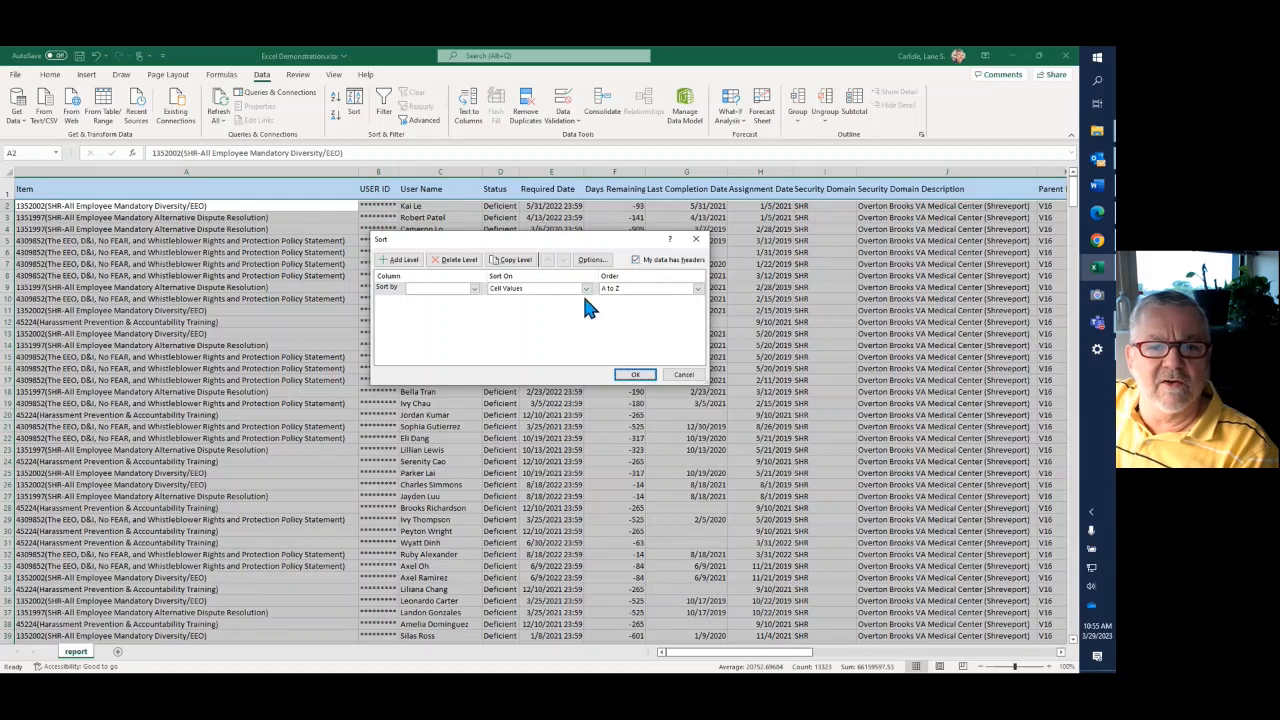
{"action": "left_click", "coordinate": [475, 289]}
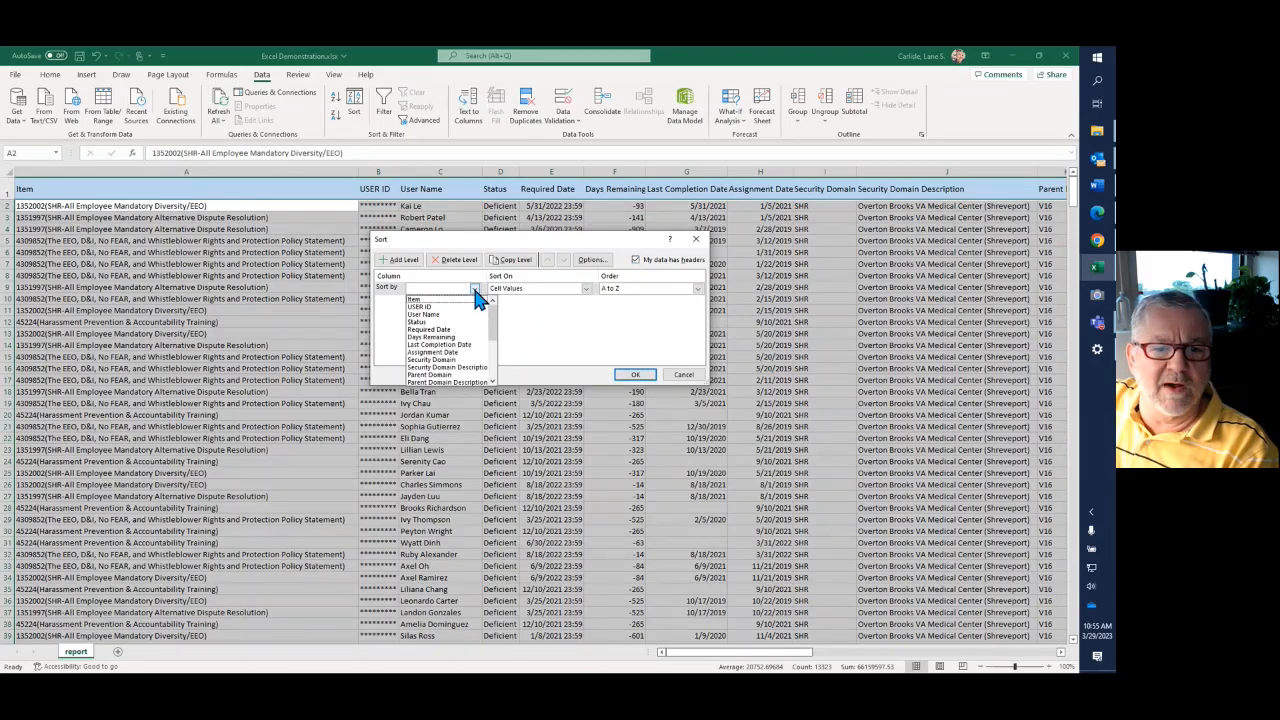
{"action": "left_click", "coordinate": [416, 300]}
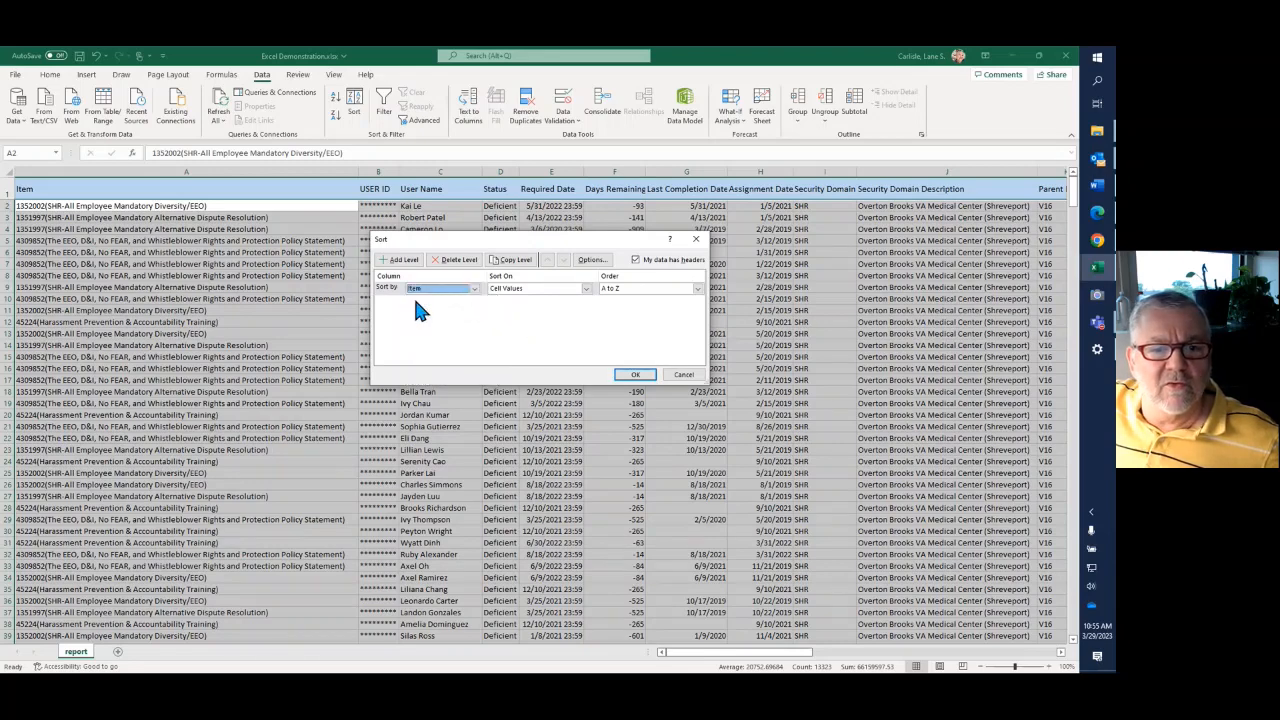
{"action": "left_click", "coordinate": [633, 378]}
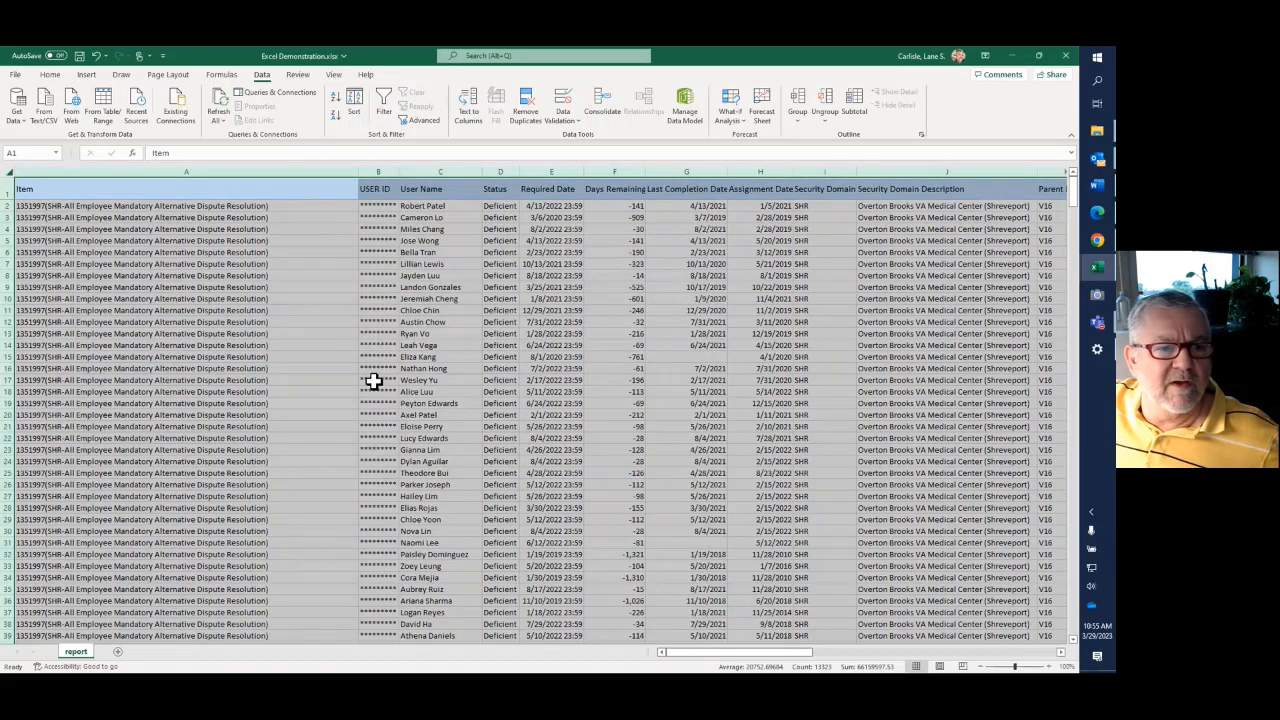
Step: Review the report's columns across to Manager Security Domain and return to the first data cell
{"action": "left_click", "coordinate": [373, 380]}
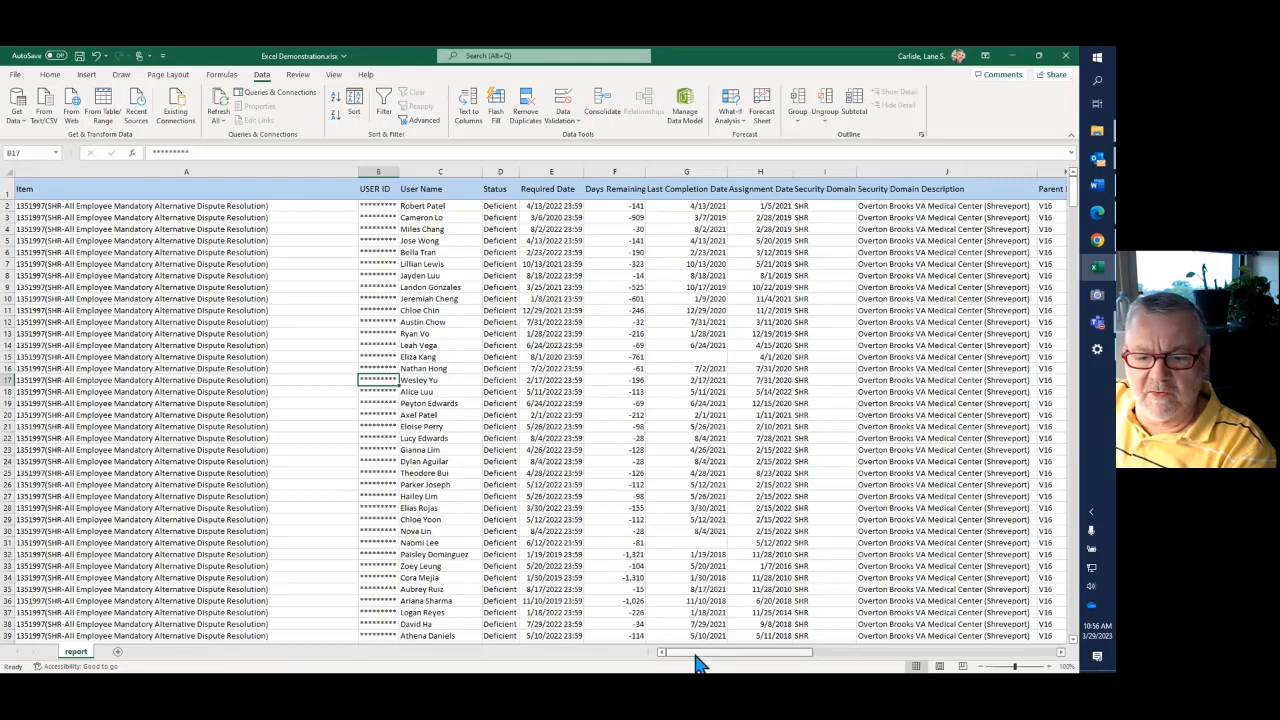
{"action": "left_click_drag", "start_coordinate": [697, 663], "coordinate": [859, 668]}
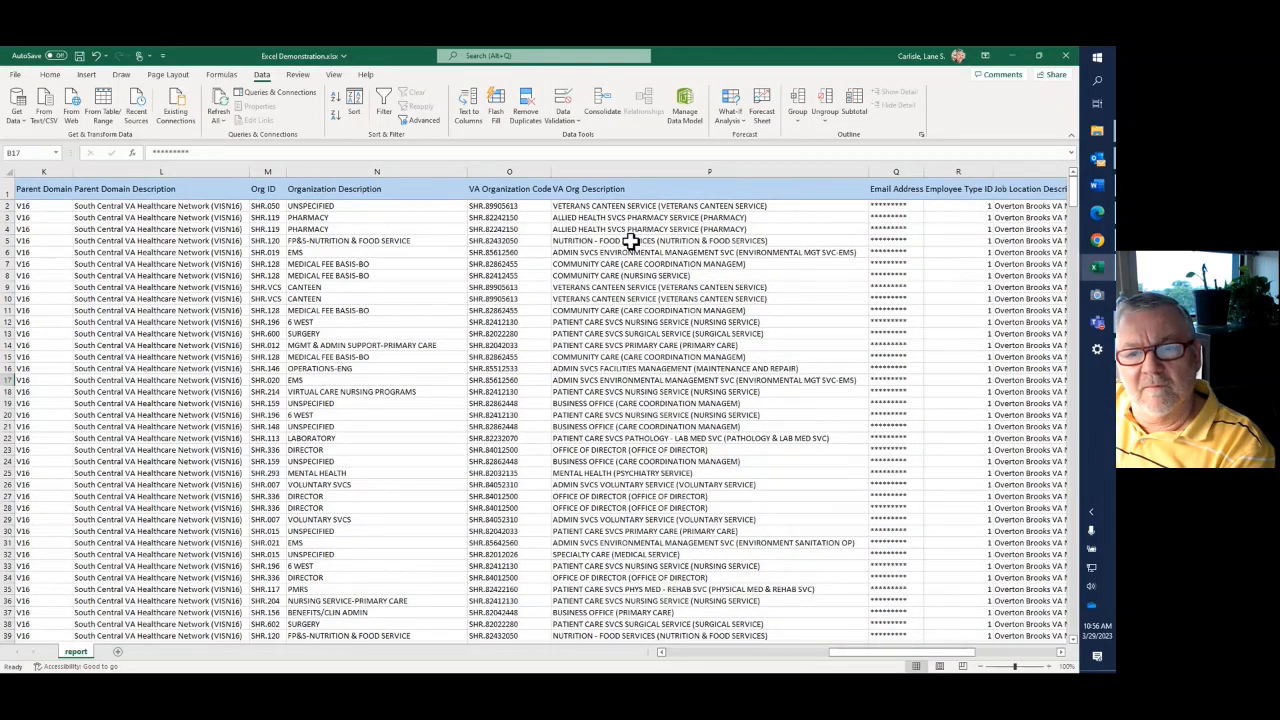
{"action": "left_click_drag", "start_coordinate": [894, 656], "coordinate": [975, 658]}
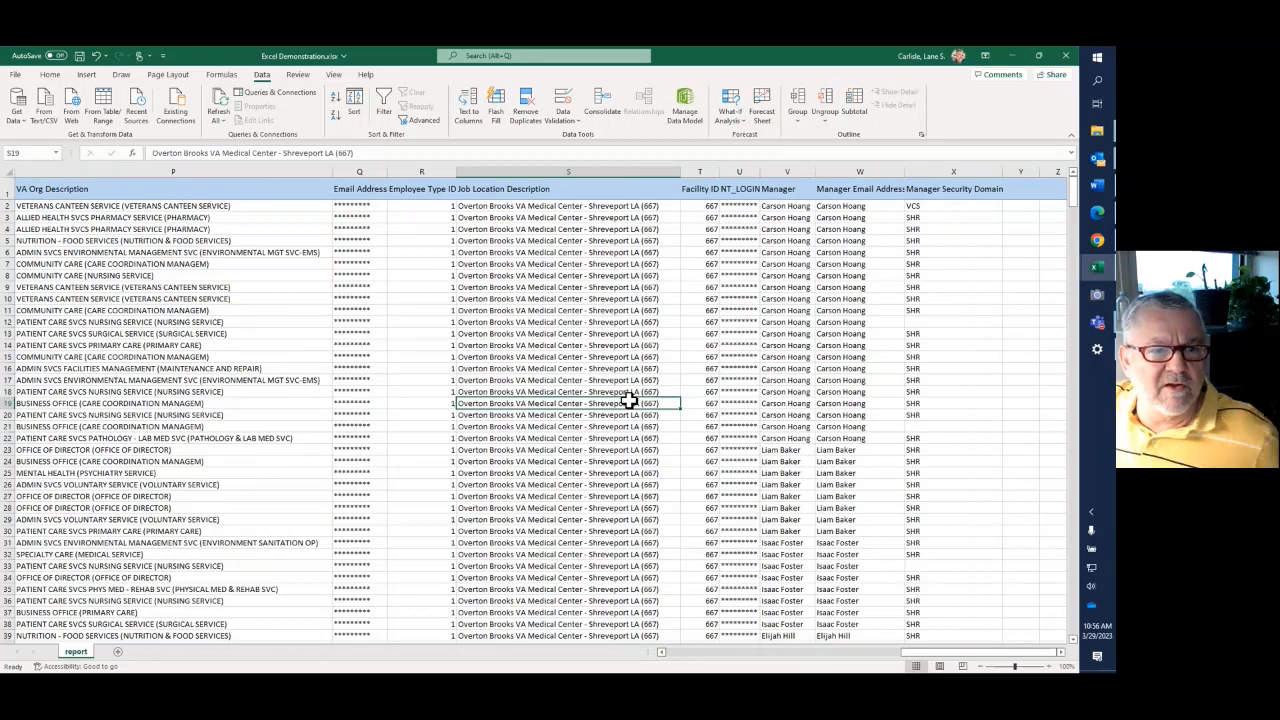
{"action": "key", "text": "ctrl+Home"}
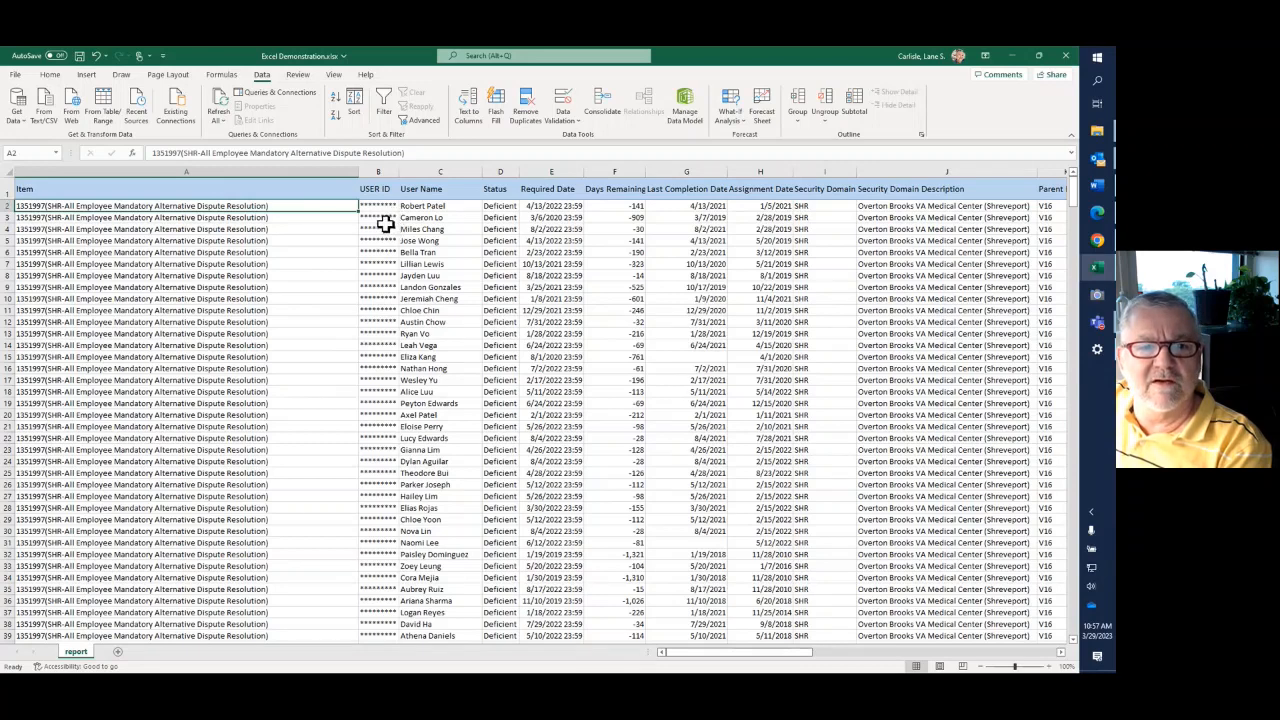
Step: Delete the entire USER ID column and undo the deletion
{"action": "left_click", "coordinate": [377, 171]}
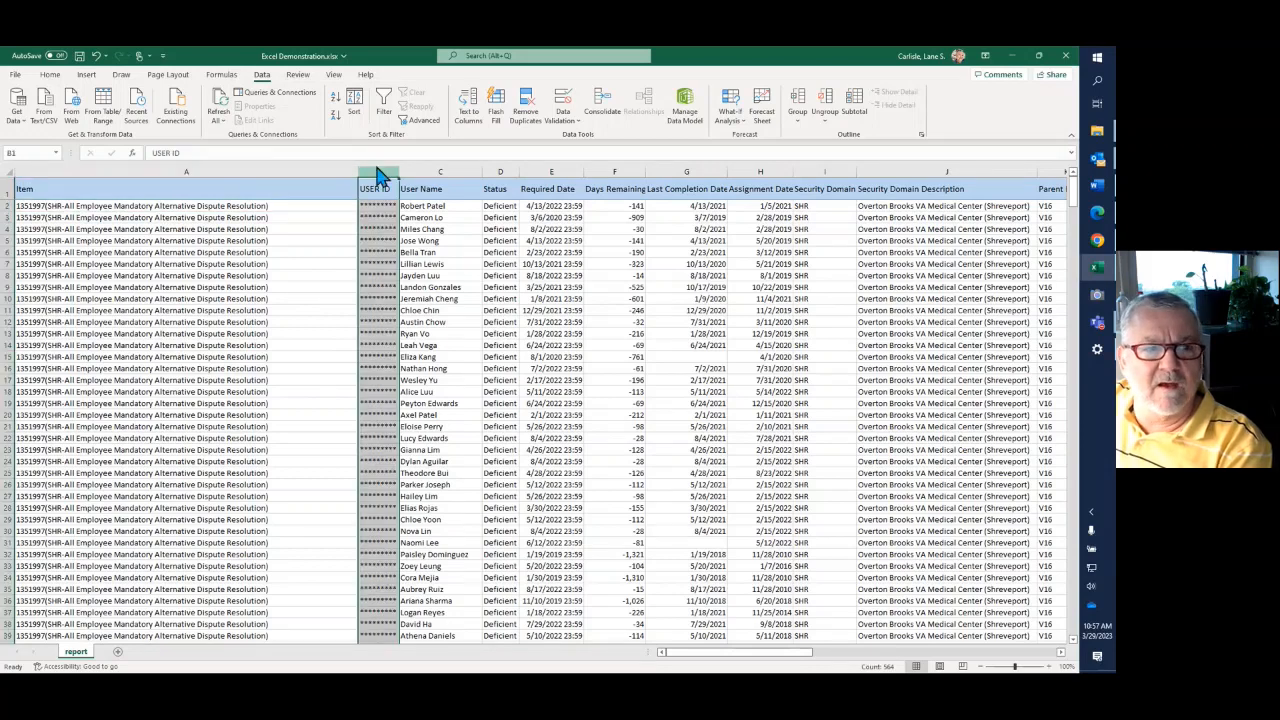
{"action": "left_click", "coordinate": [50, 76]}
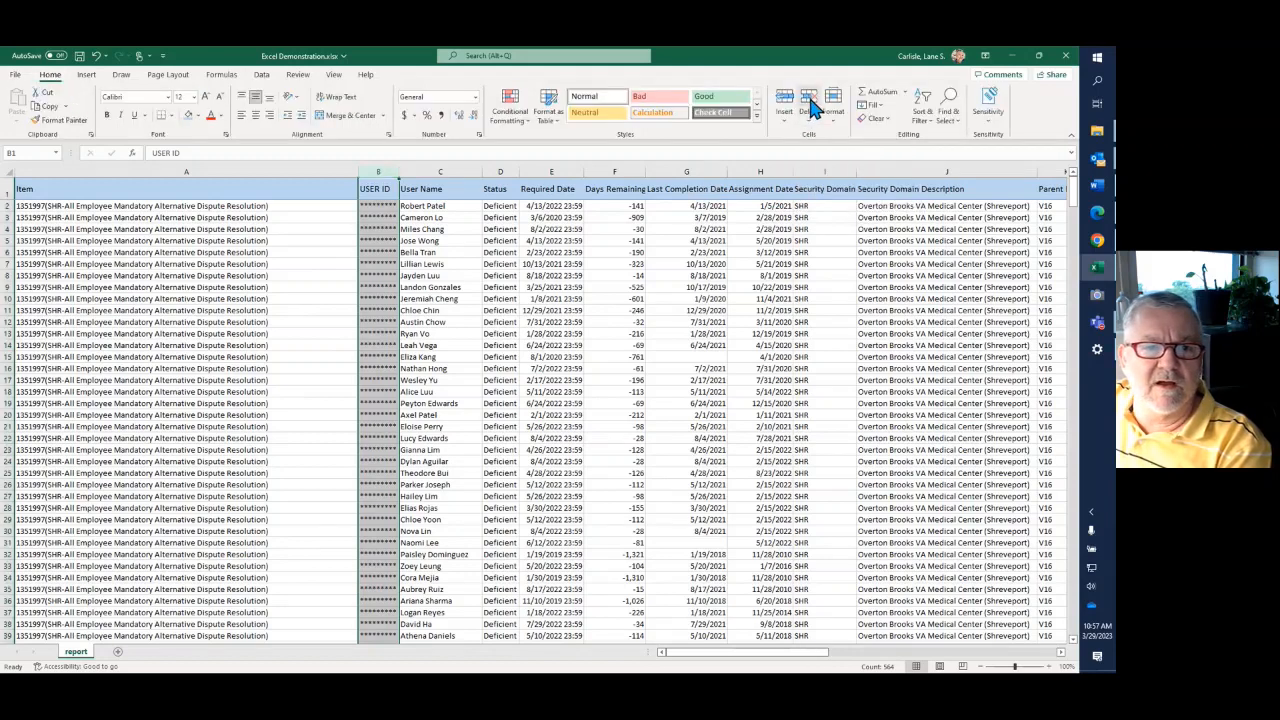
{"action": "left_click", "coordinate": [808, 100]}
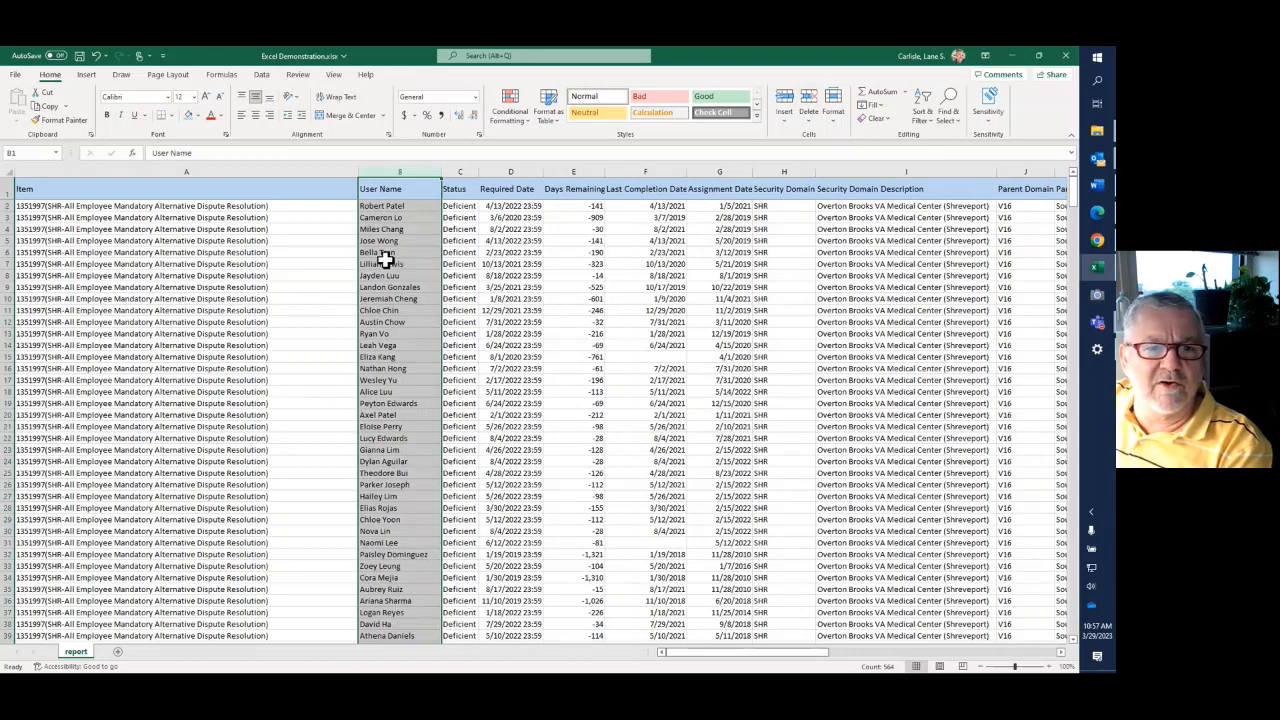
{"action": "left_click", "coordinate": [96, 56]}
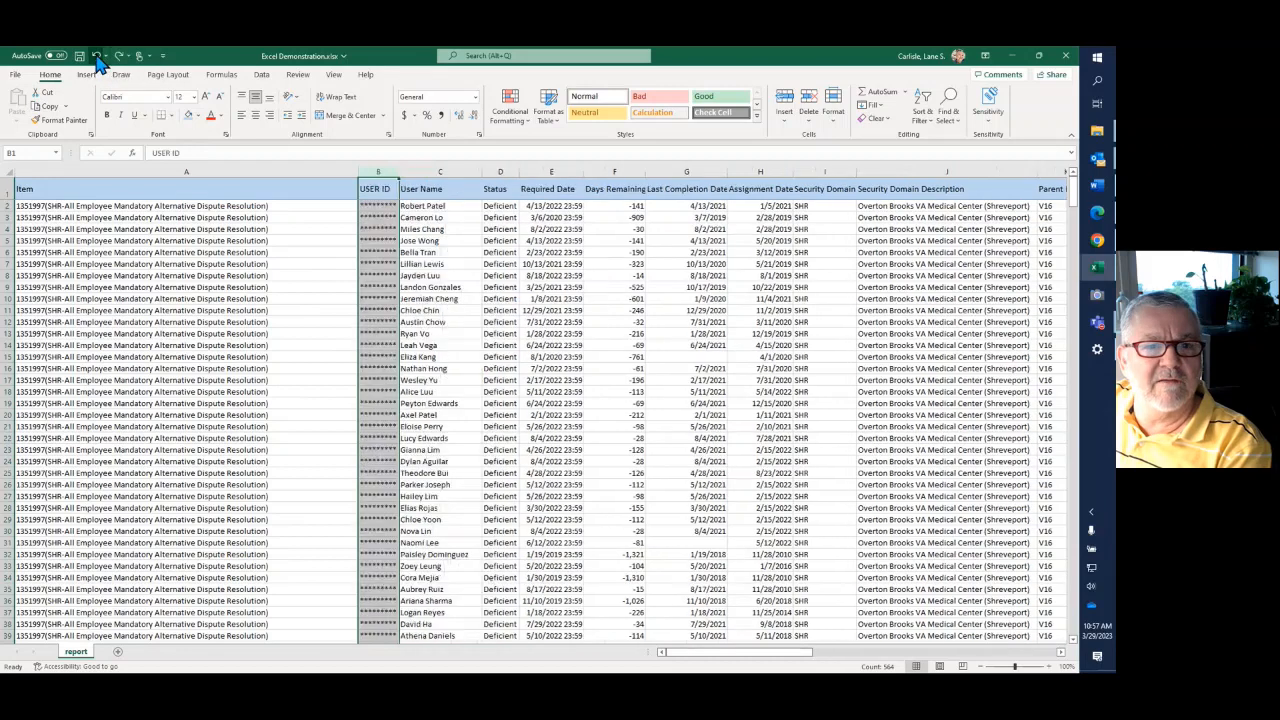
{"action": "double_click", "coordinate": [500, 286]}
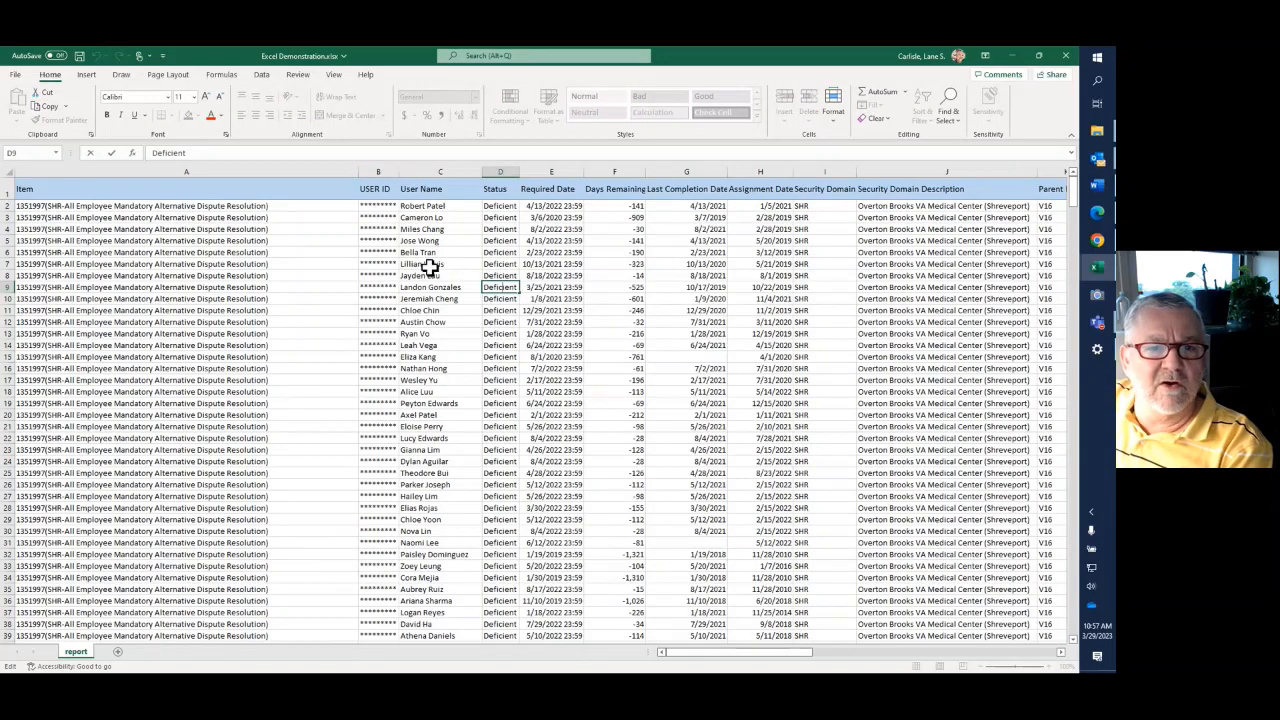
Step: Hide the USER ID column
{"action": "left_click", "coordinate": [372, 171]}
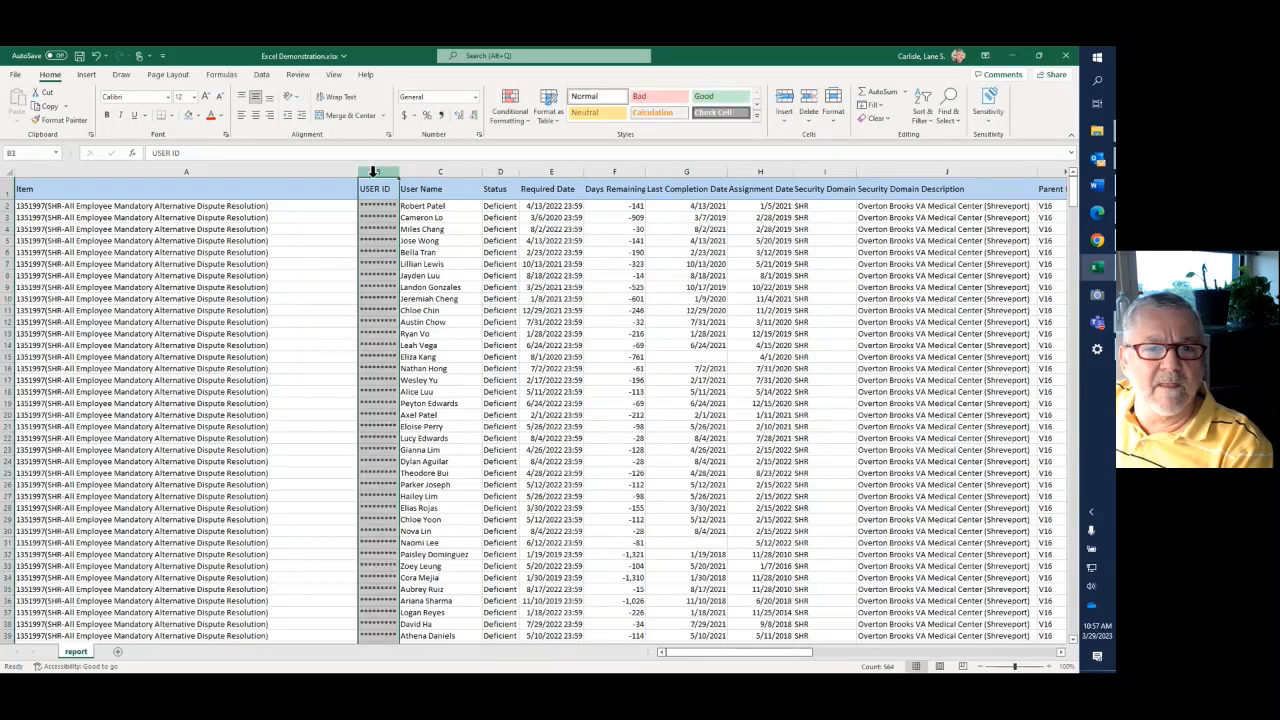
{"action": "right_click", "coordinate": [373, 172]}
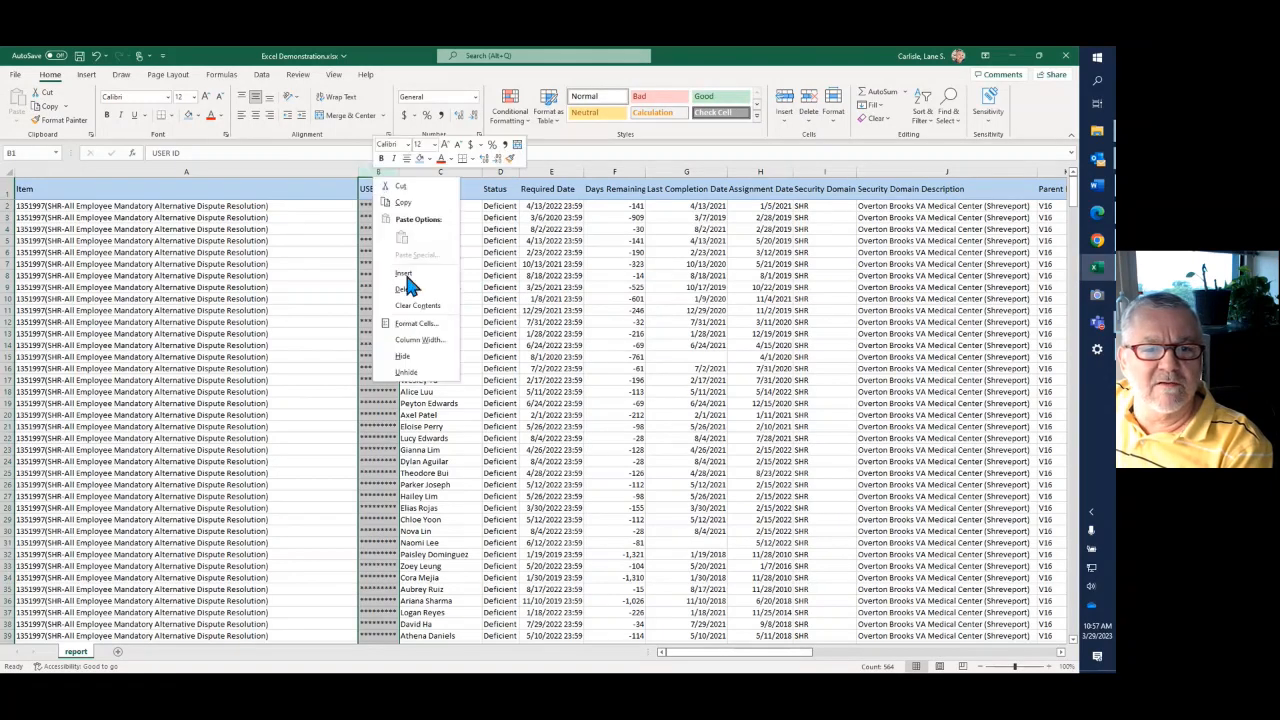
{"action": "left_click", "coordinate": [405, 368]}
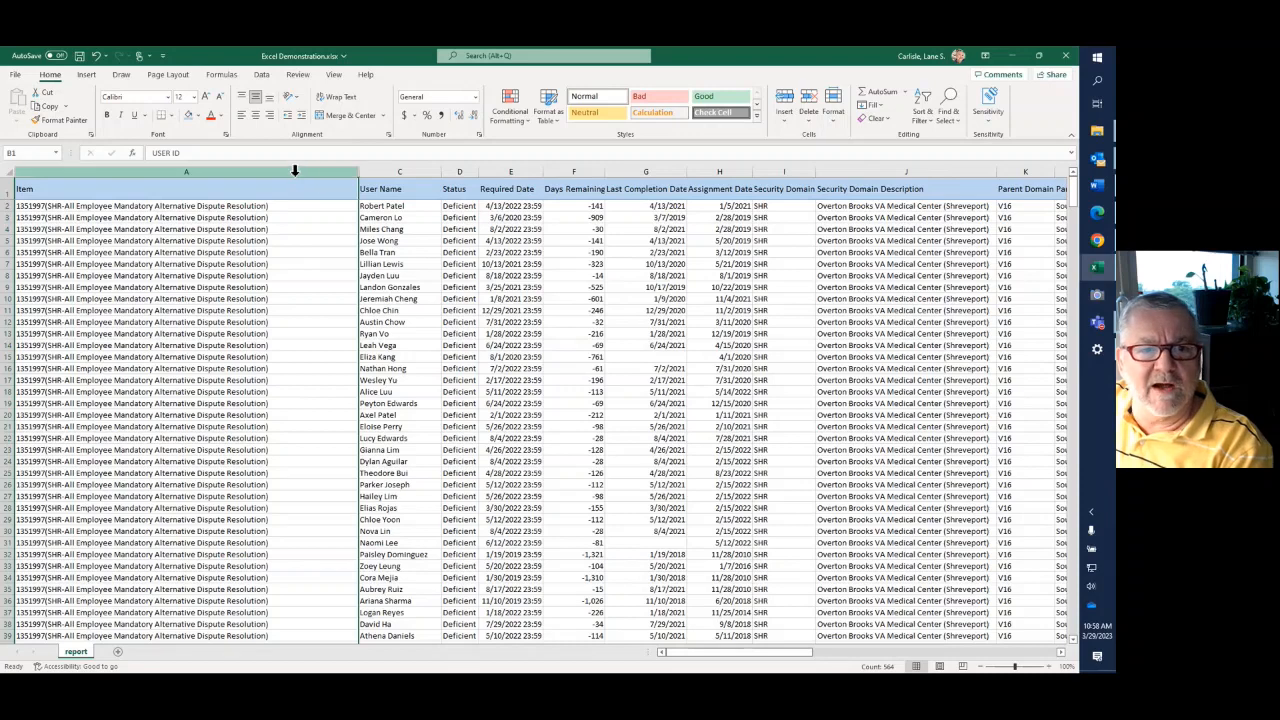
Step: Unhide the USER ID column between the Item and User Name columns
{"action": "left_click_drag", "start_coordinate": [295, 171], "coordinate": [376, 171]}
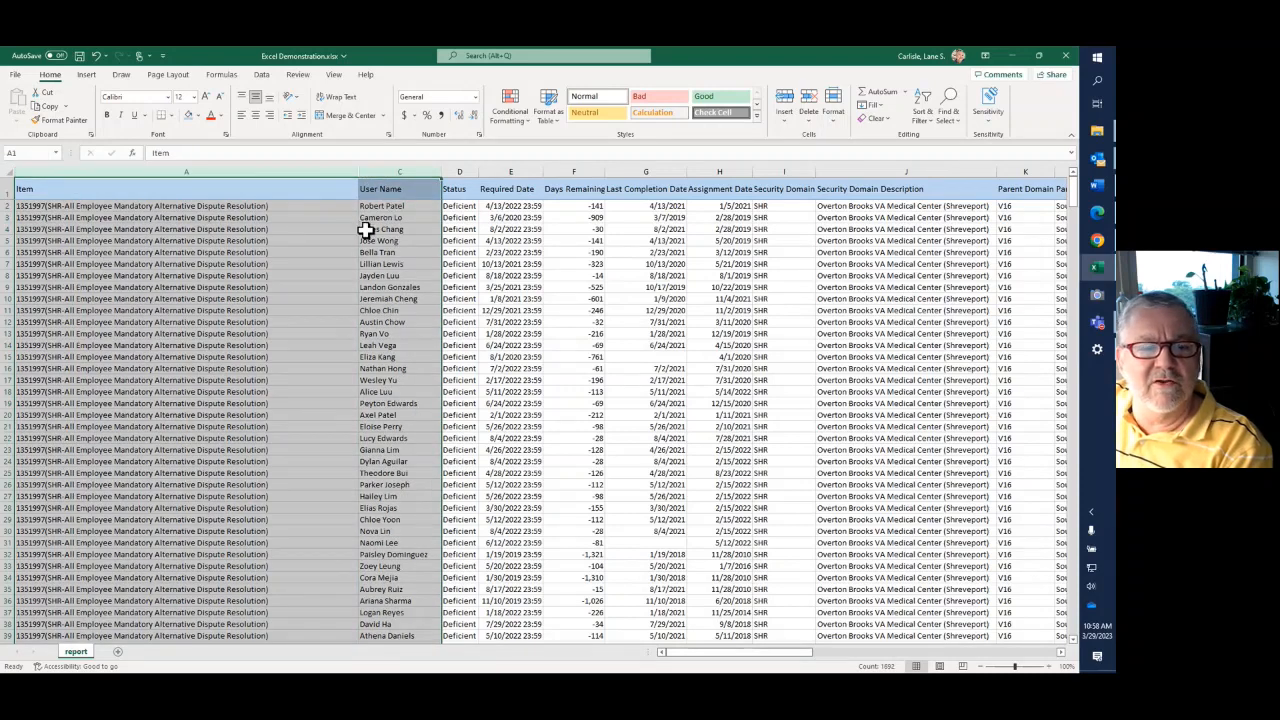
{"action": "right_click", "coordinate": [327, 189]}
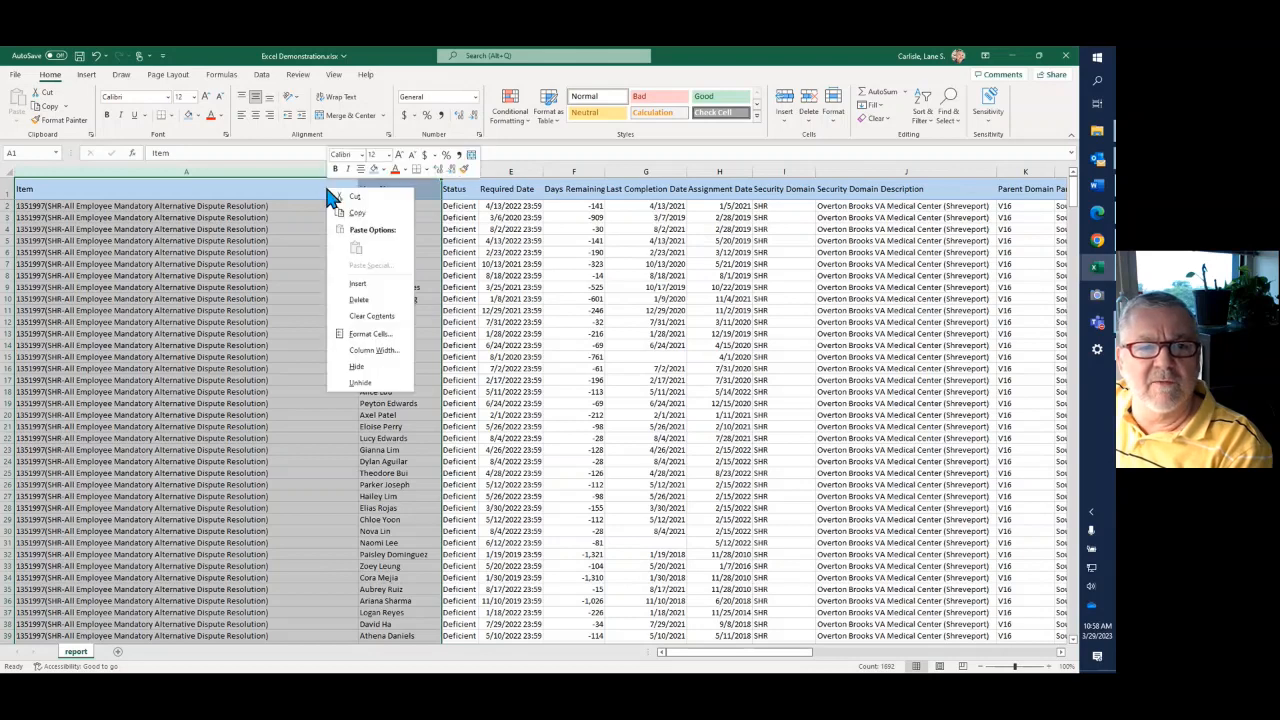
{"action": "left_click", "coordinate": [360, 384]}
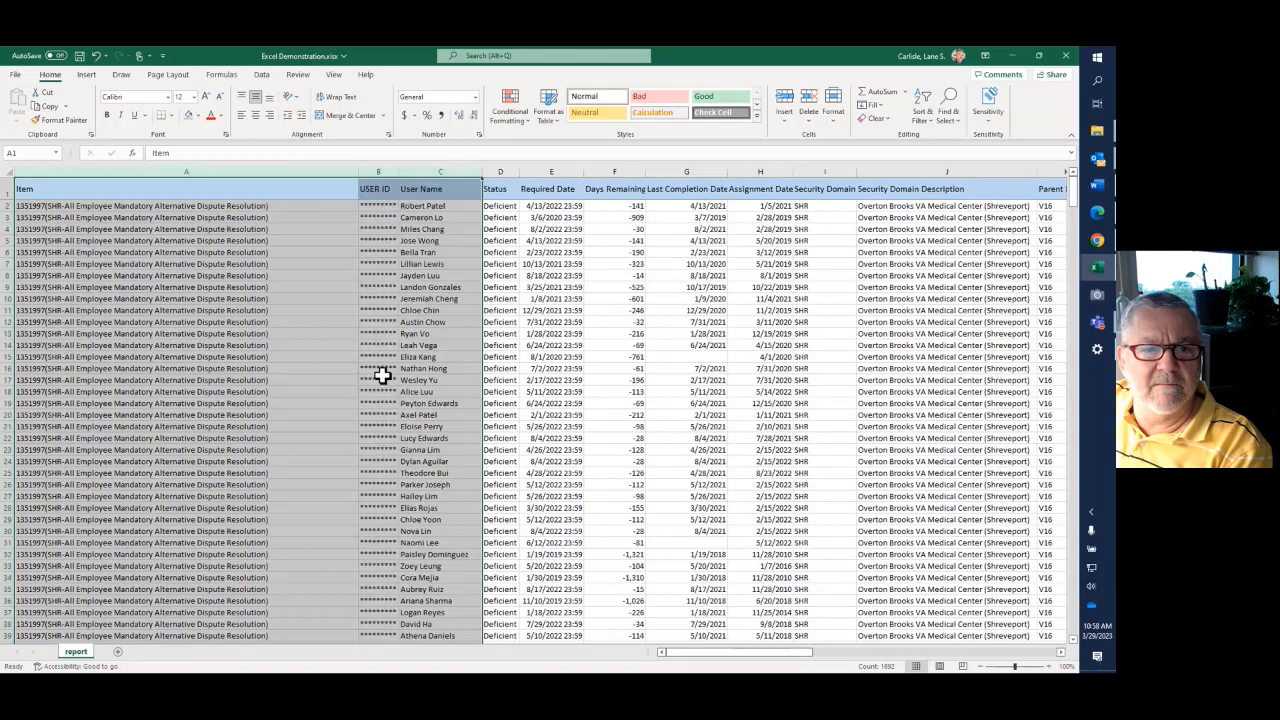
{"action": "left_click", "coordinate": [430, 317]}
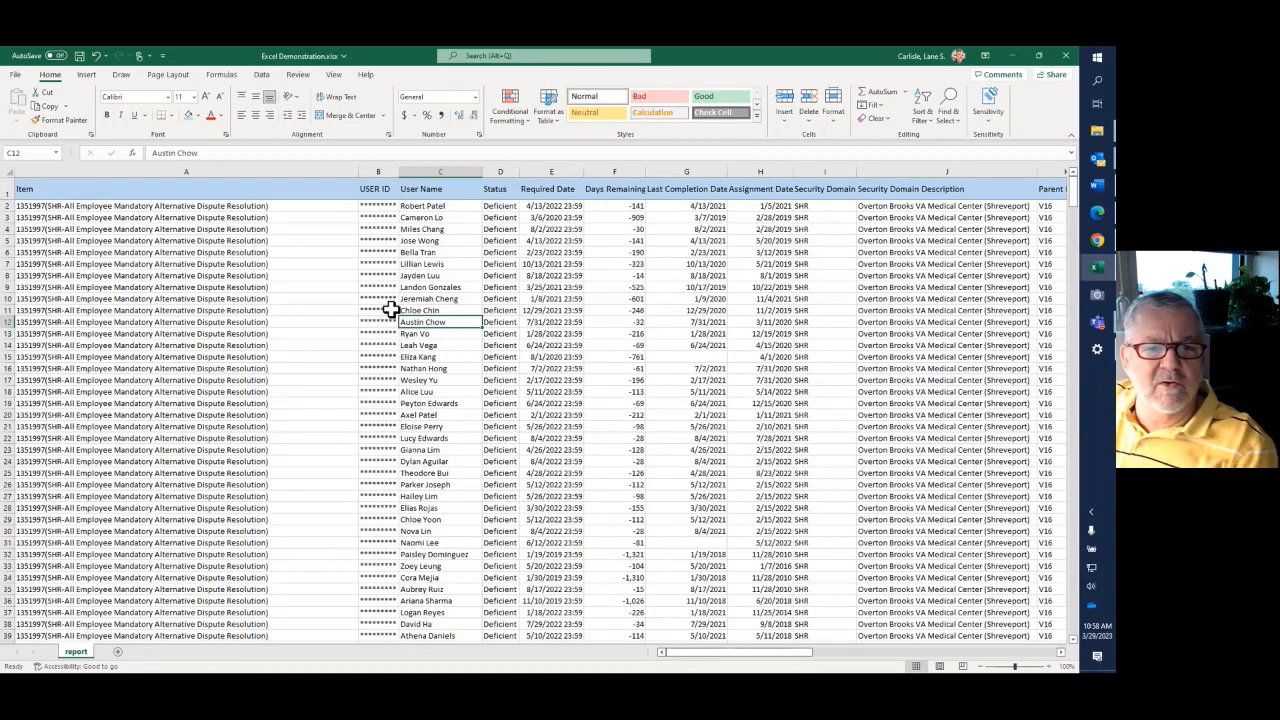
Step: Clear the contents of the USER ID column, header included, while keeping the empty column in place
{"action": "left_click", "coordinate": [379, 171]}
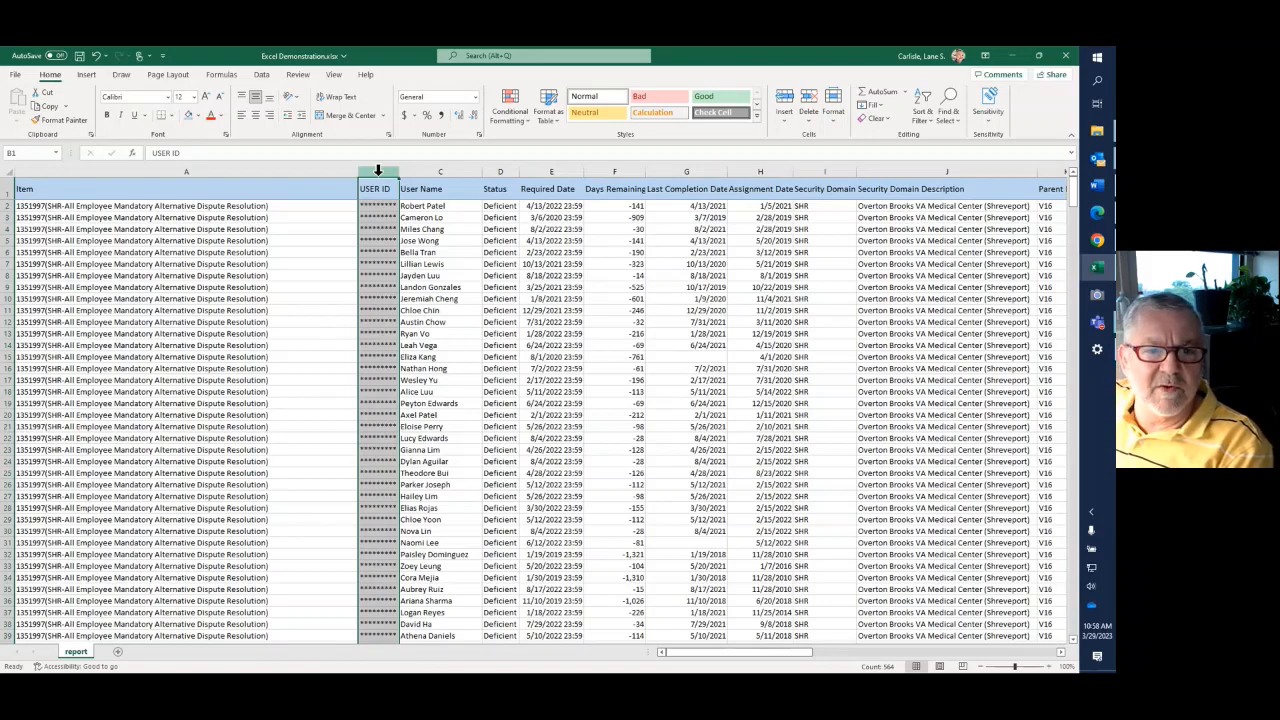
{"action": "key", "text": "Delete"}
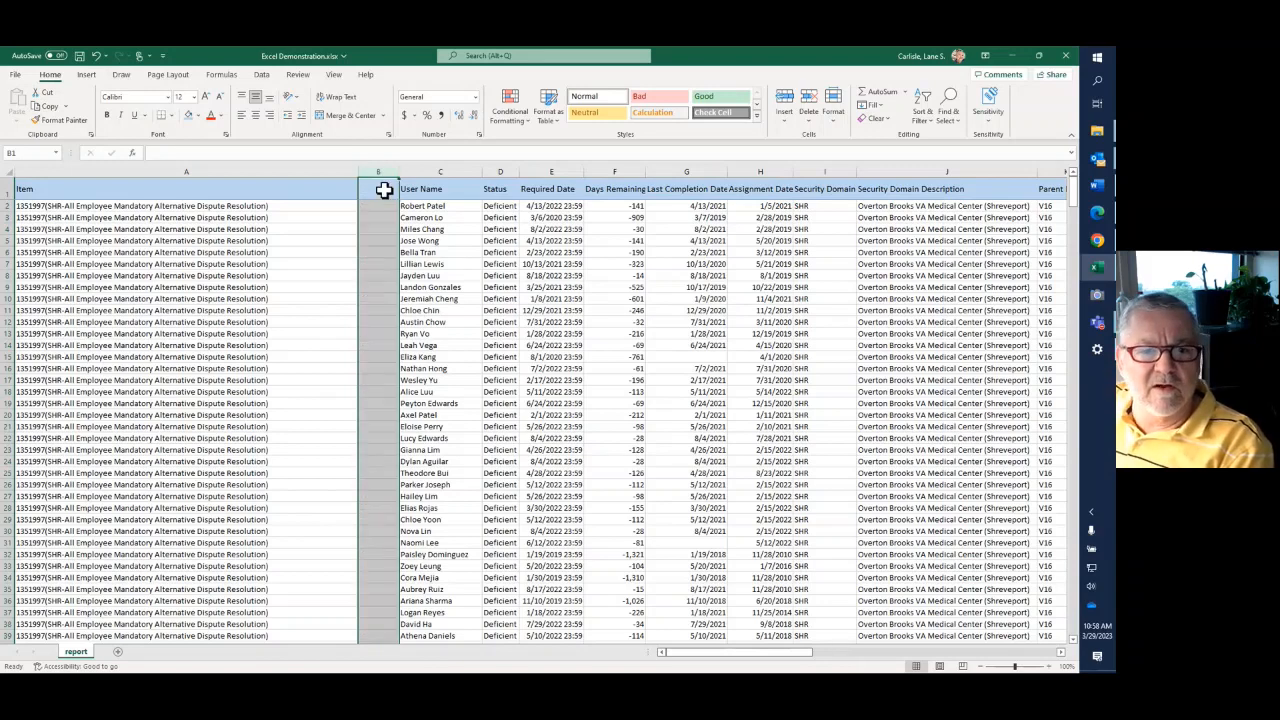
{"action": "left_click", "coordinate": [320, 287]}
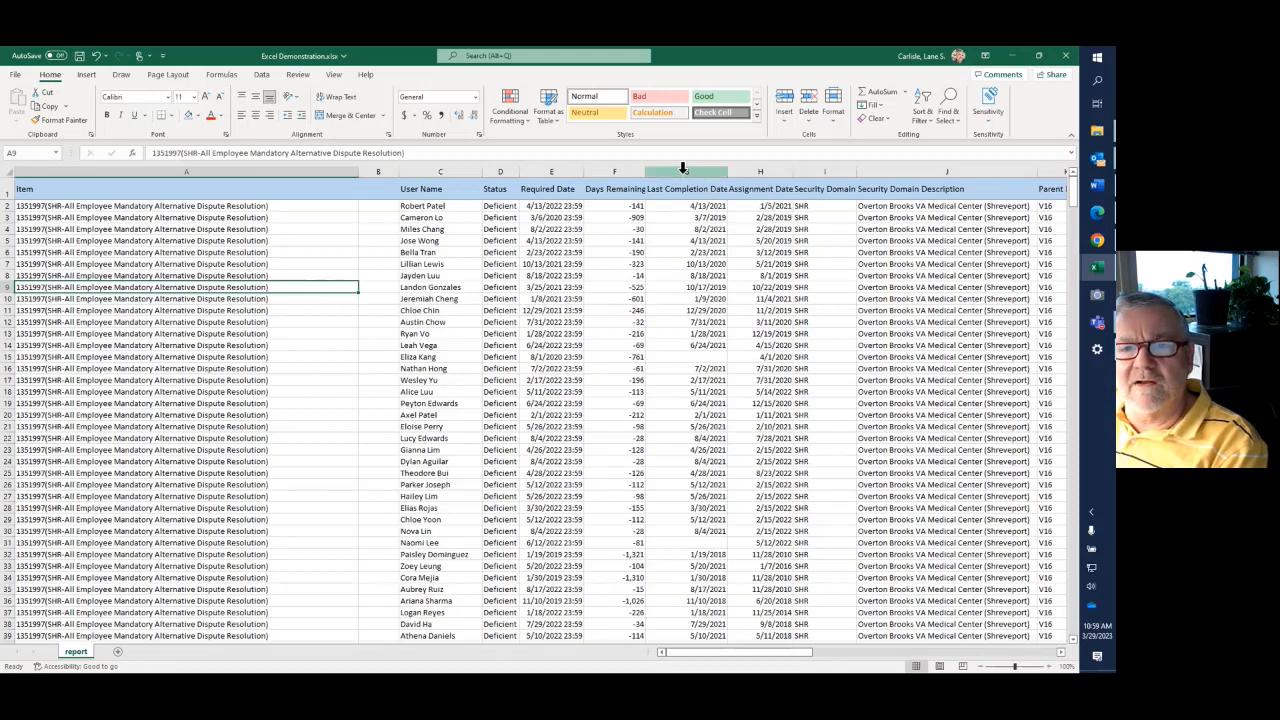
Step: Delete the four columns from Last Completion Date through Security Domain Description
{"action": "left_click_drag", "start_coordinate": [684, 170], "coordinate": [738, 172]}
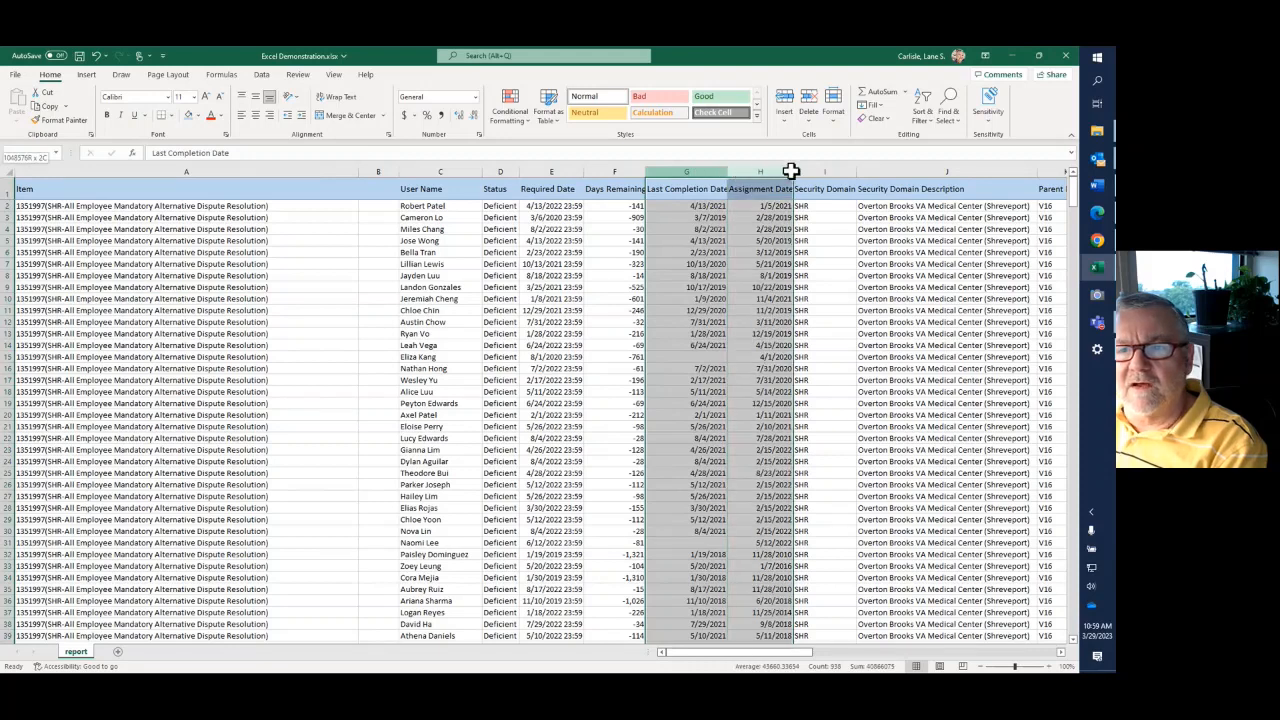
{"action": "left_click_drag", "start_coordinate": [791, 171], "coordinate": [880, 170]}
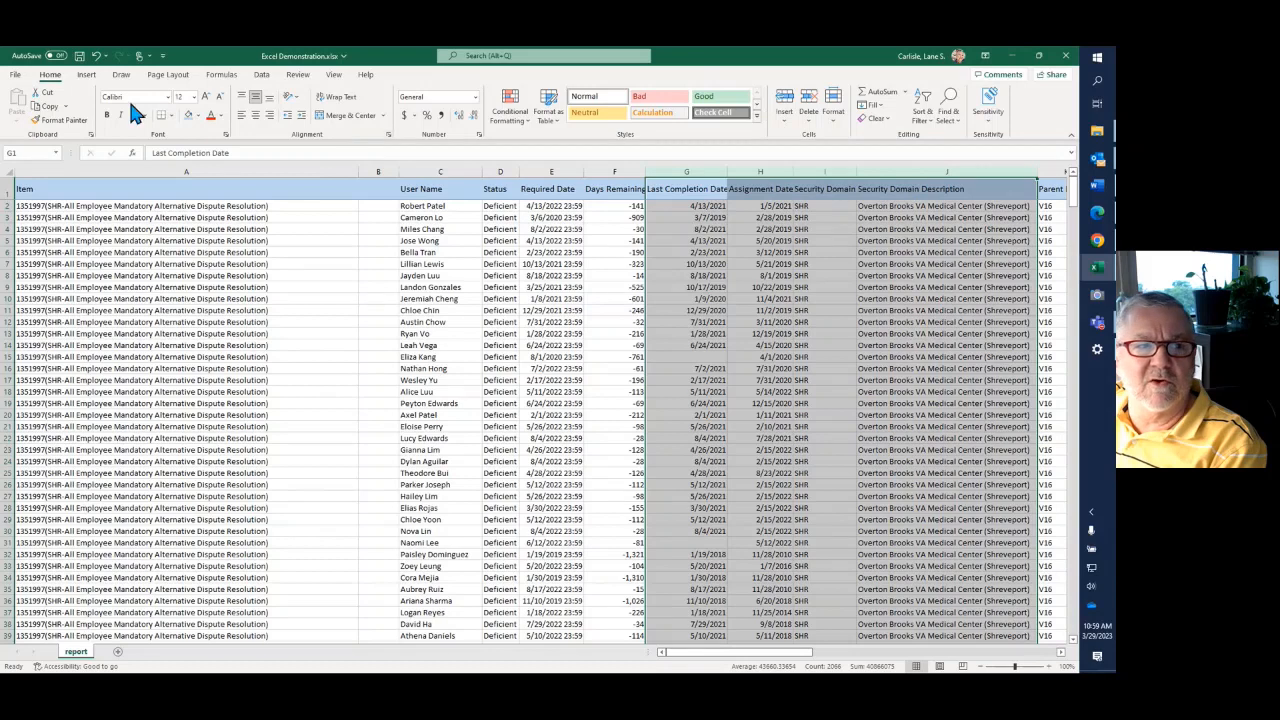
{"action": "left_click", "coordinate": [810, 100]}
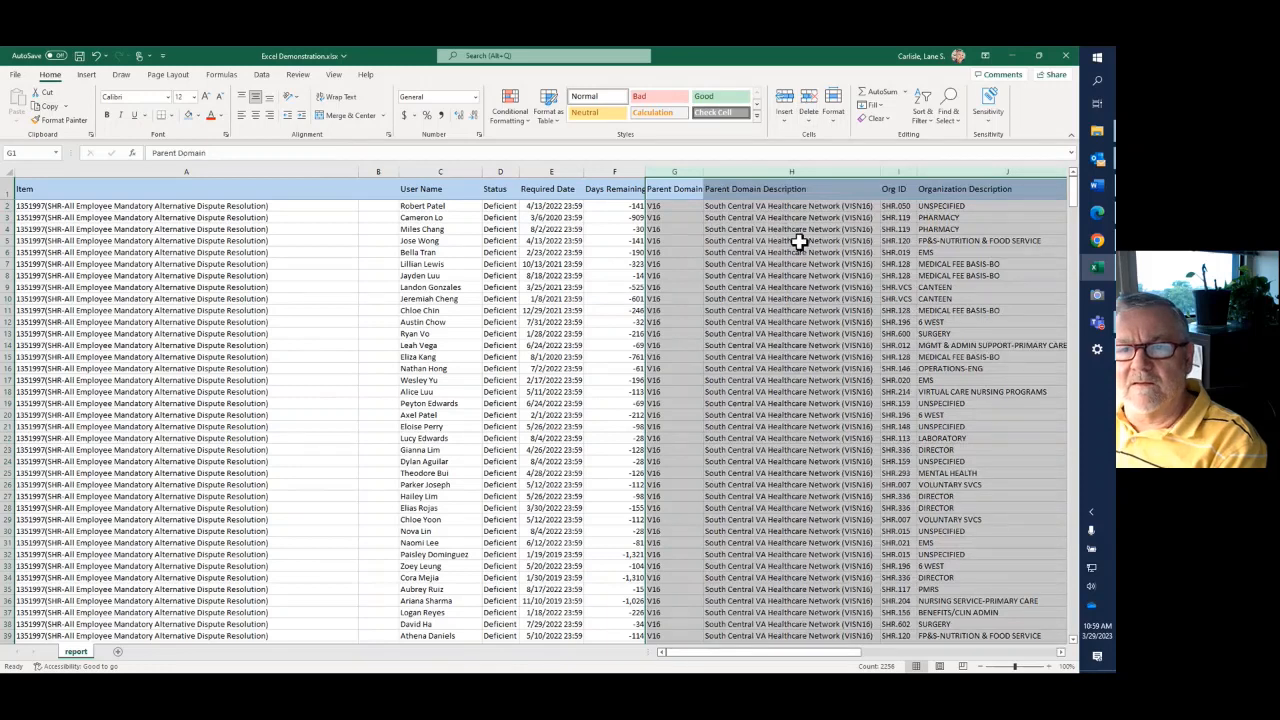
{"action": "left_click", "coordinate": [799, 241]}
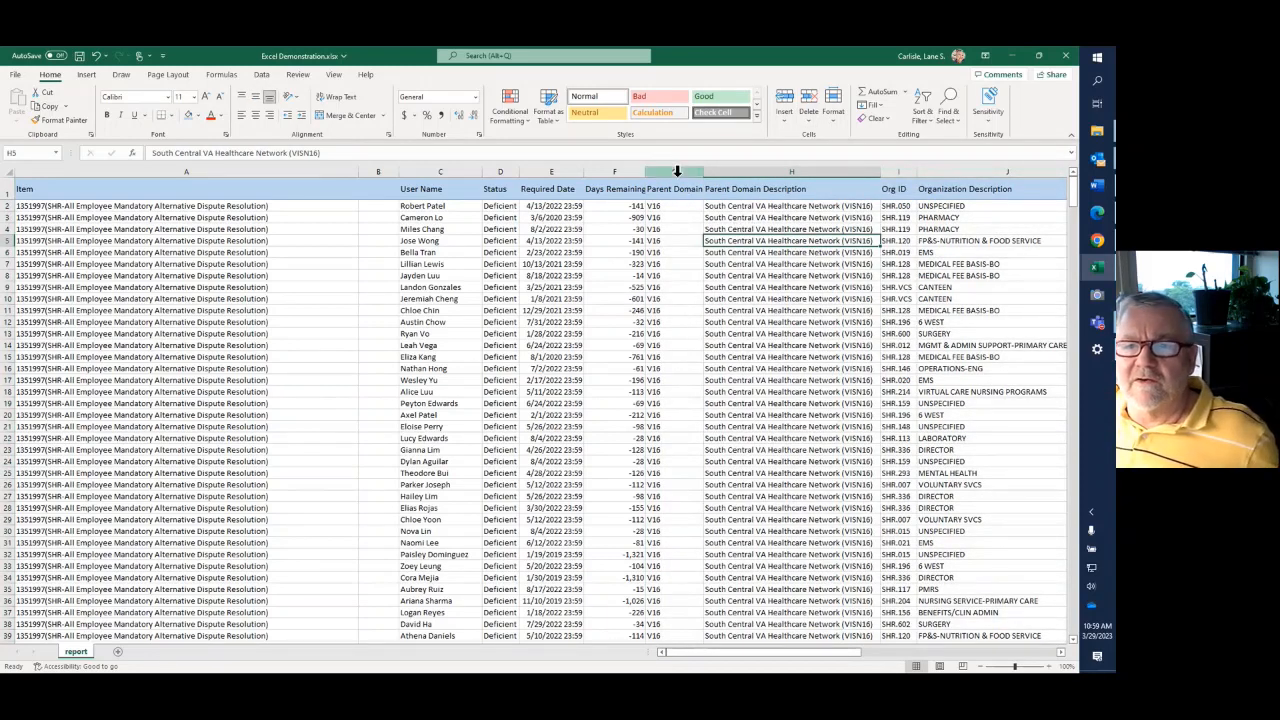
Step: Delete the Parent Domain and Parent Domain Description columns
{"action": "left_click_drag", "start_coordinate": [677, 172], "coordinate": [734, 178]}
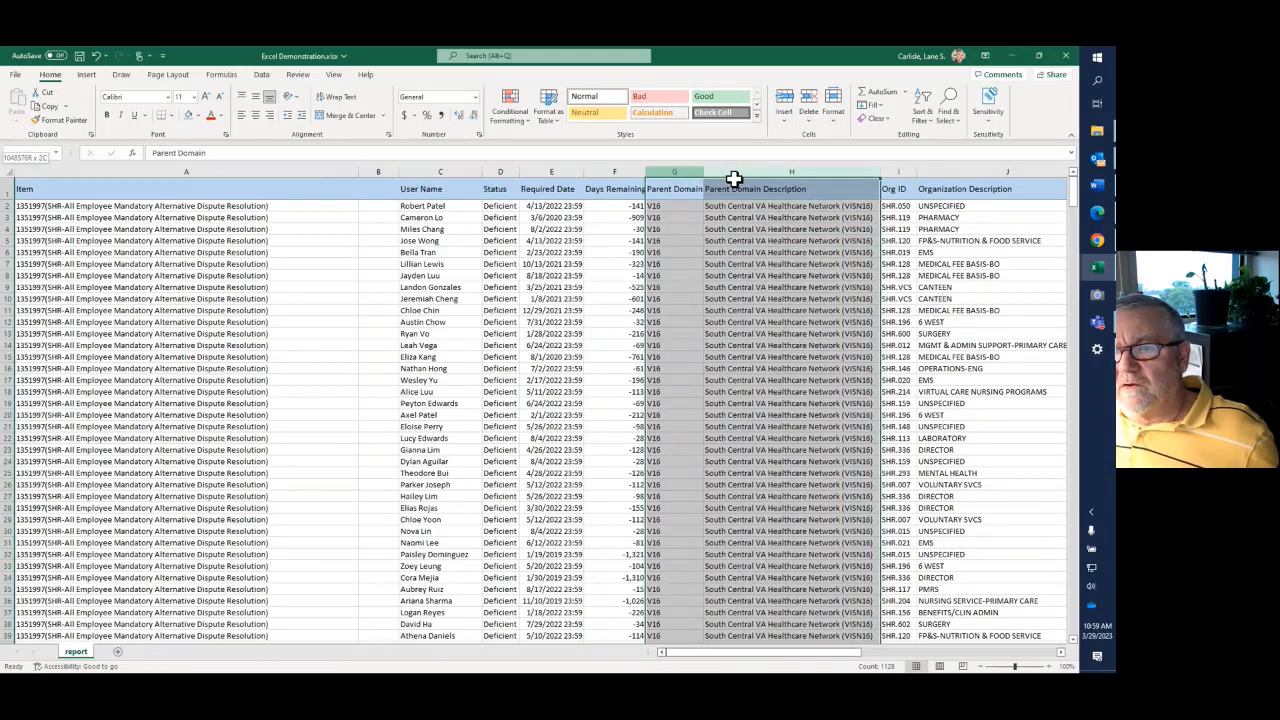
{"action": "left_click_drag", "start_coordinate": [734, 178], "coordinate": [731, 177]}
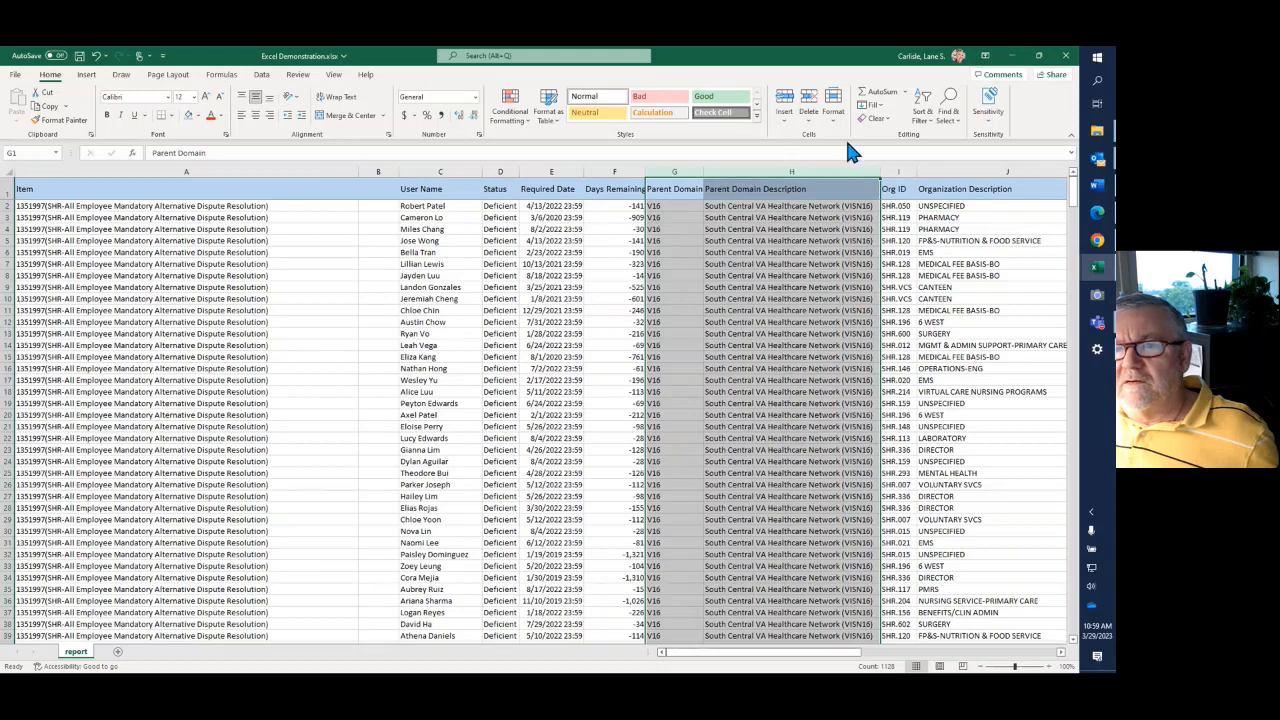
{"action": "left_click", "coordinate": [810, 108]}
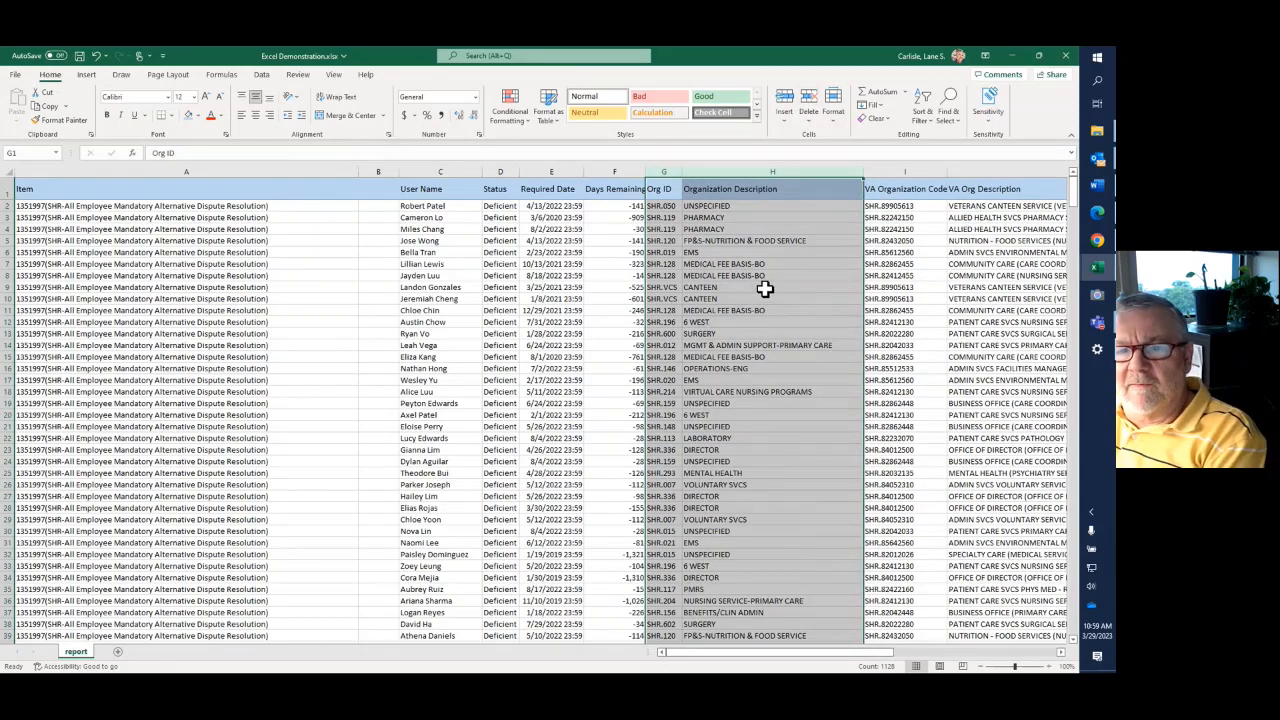
{"action": "double_click", "coordinate": [764, 289]}
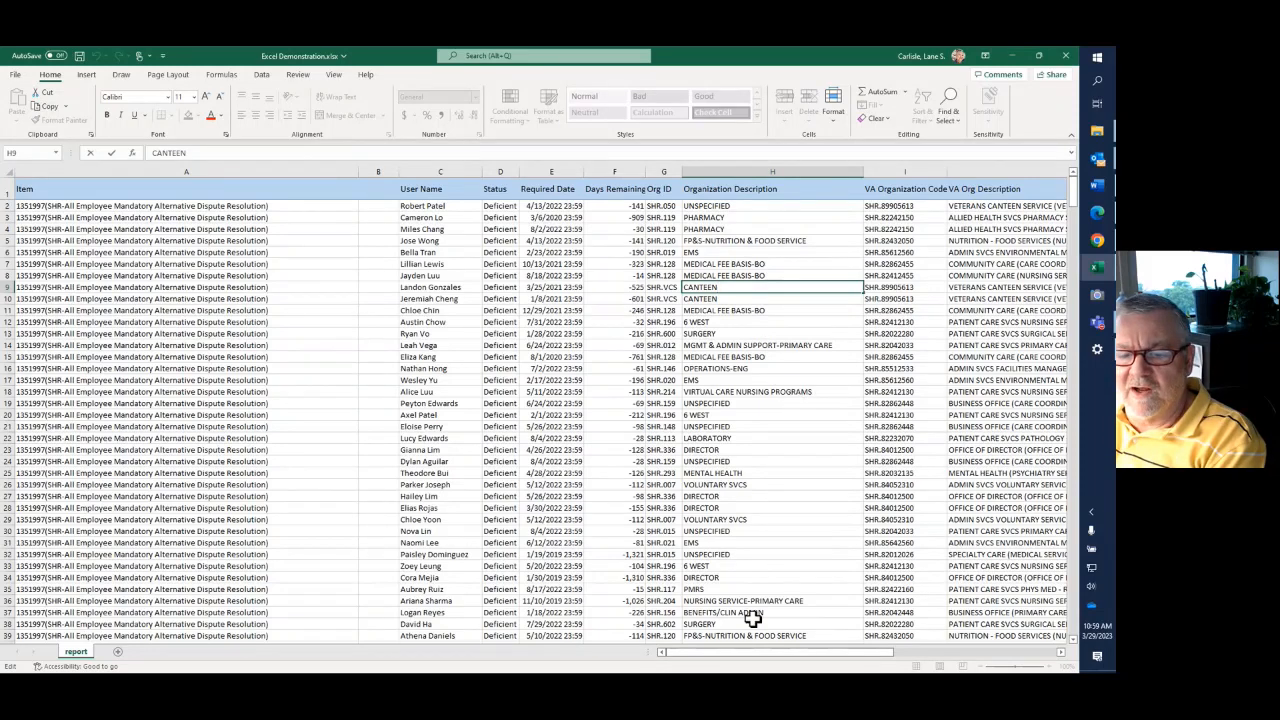
{"action": "left_click_drag", "start_coordinate": [742, 653], "coordinate": [759, 657]}
{"action": "left_click_drag", "start_coordinate": [762, 662], "coordinate": [811, 662]}
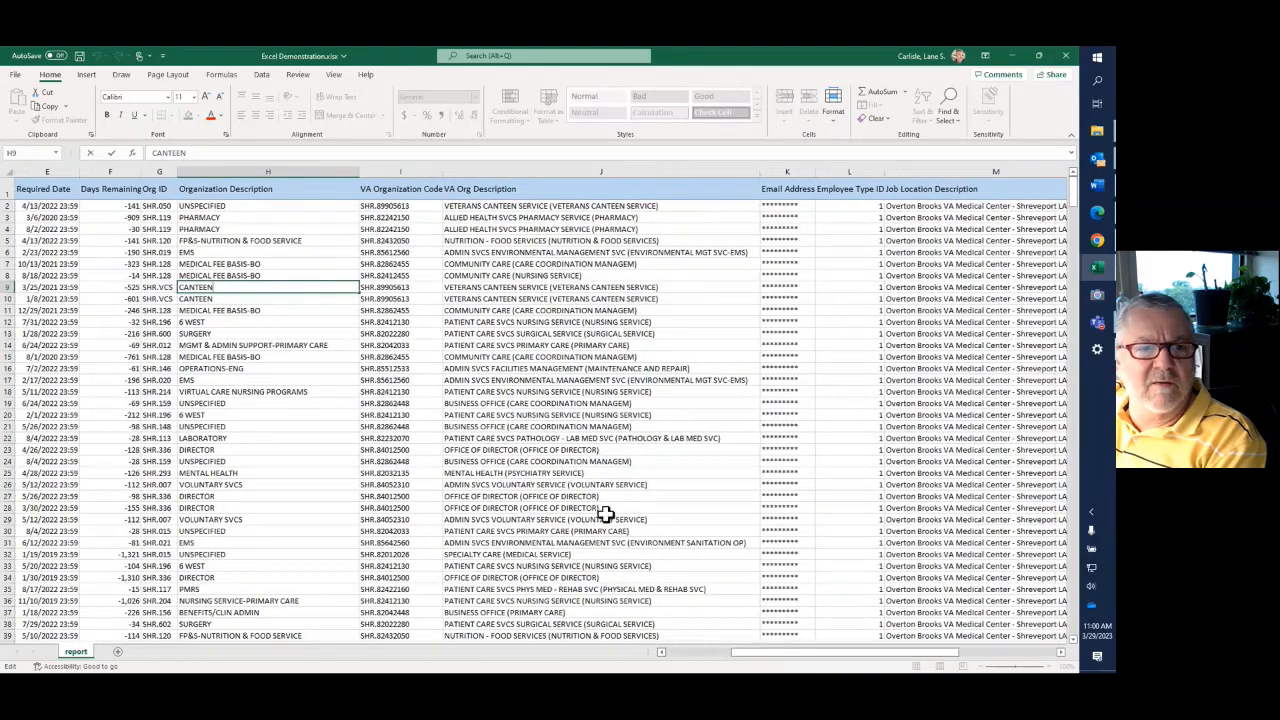
{"action": "left_click", "coordinate": [286, 170]}
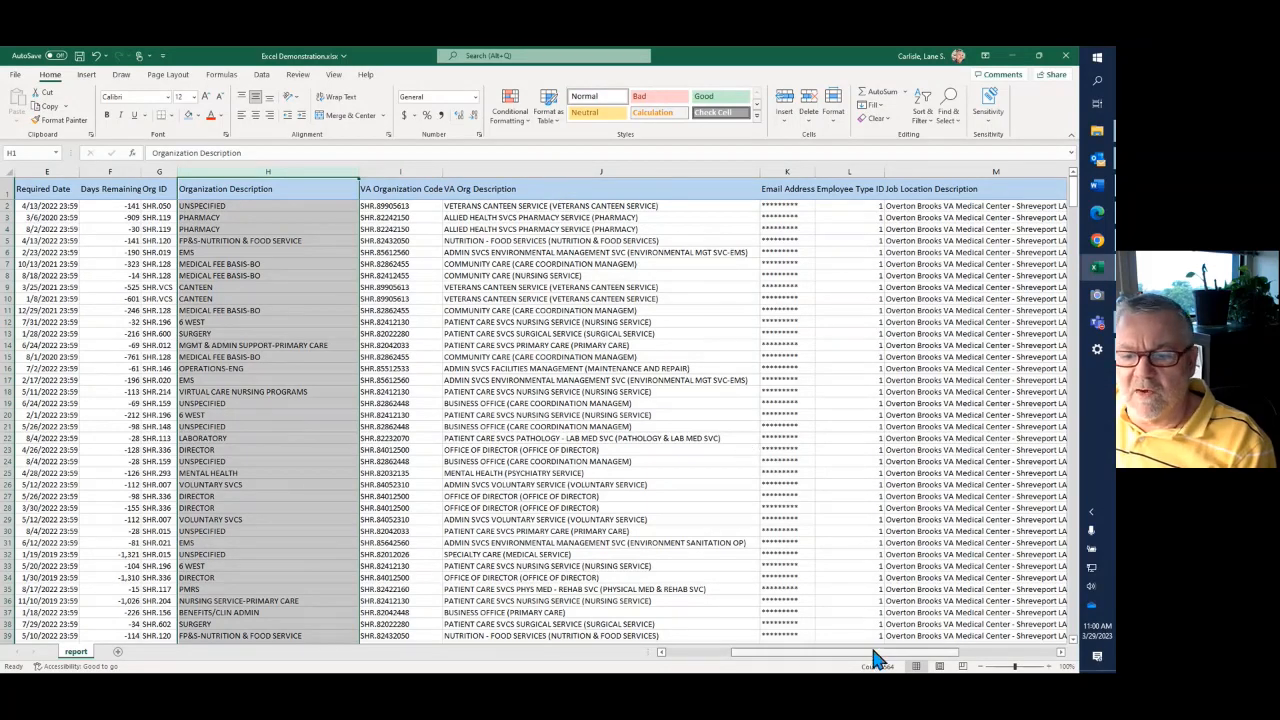
{"action": "left_click_drag", "start_coordinate": [873, 651], "coordinate": [943, 664]}
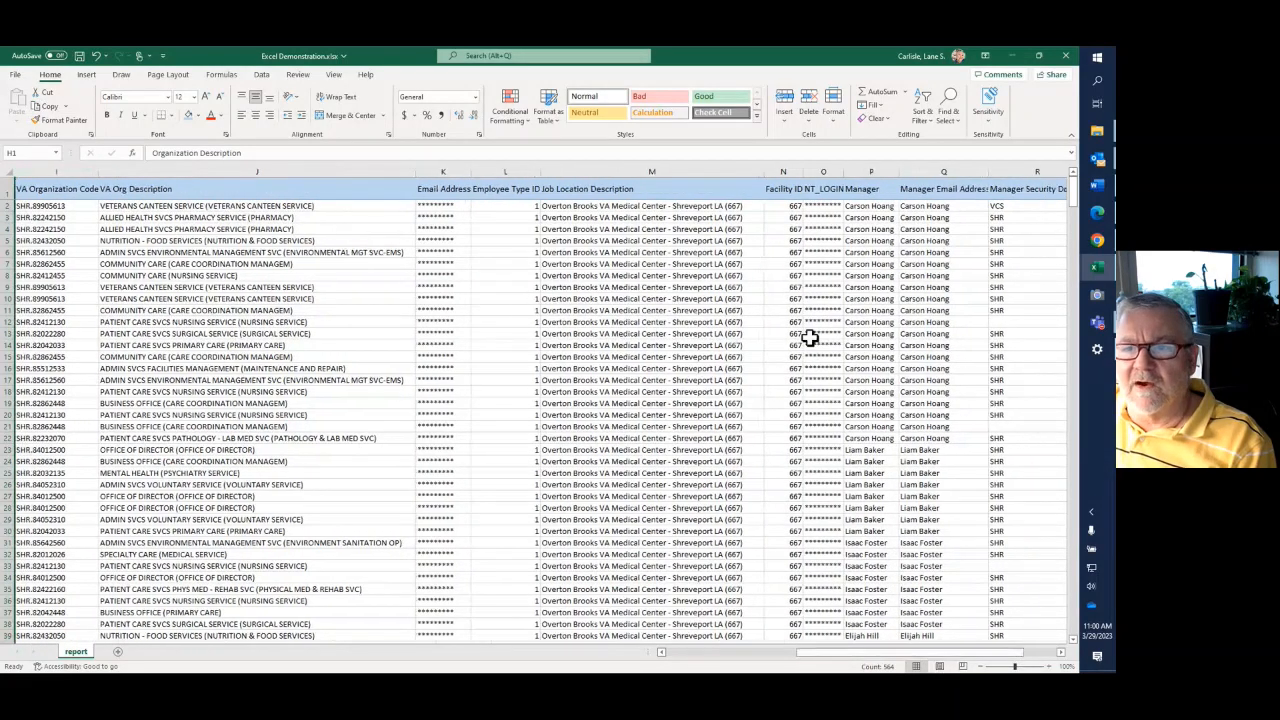
{"action": "left_click", "coordinate": [823, 170], "text": "shift"}
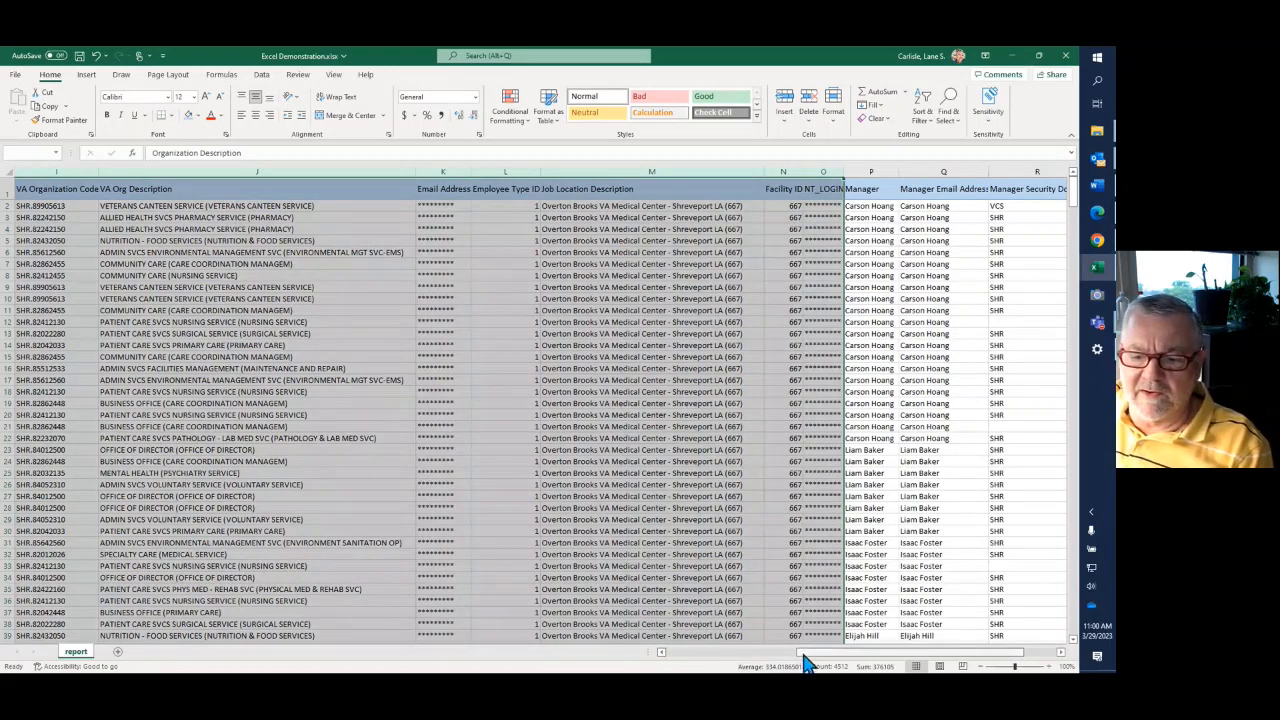
{"action": "left_click_drag", "start_coordinate": [805, 662], "coordinate": [737, 663]}
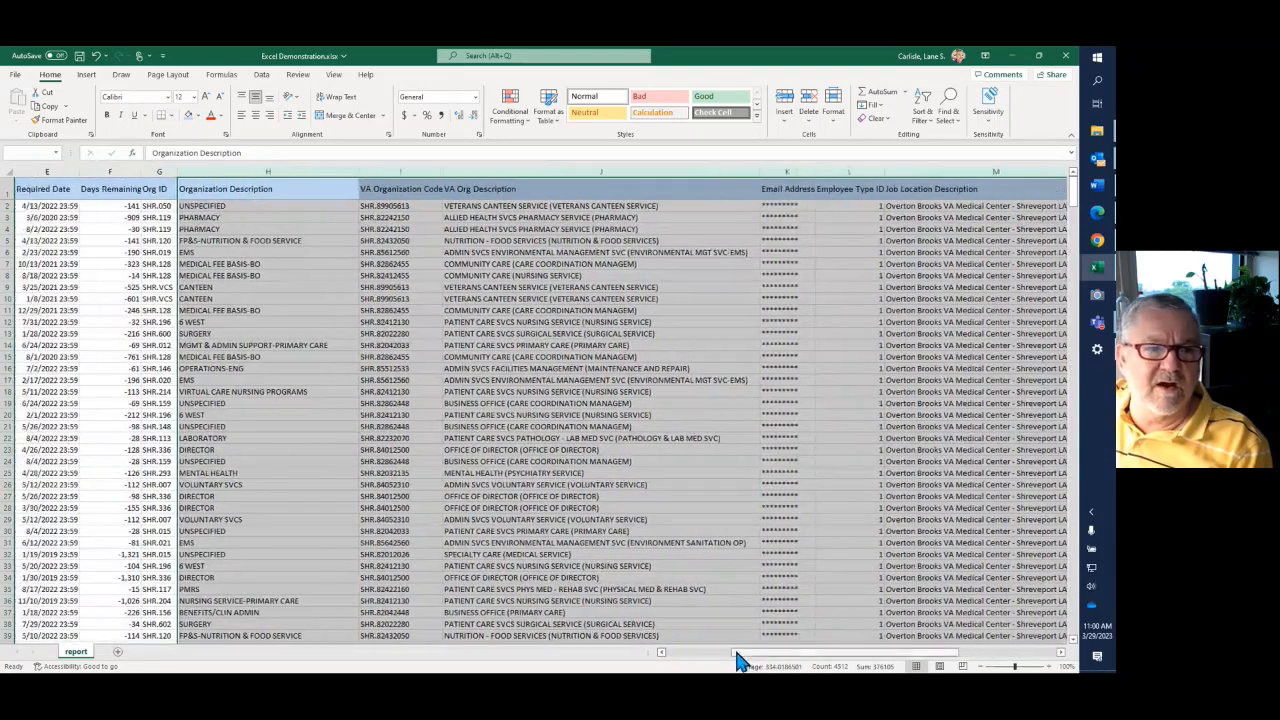
{"action": "left_click", "coordinate": [280, 228]}
Step: Delete the eight columns from Organization Description through NT_LOGIN
{"action": "left_click", "coordinate": [265, 170]}
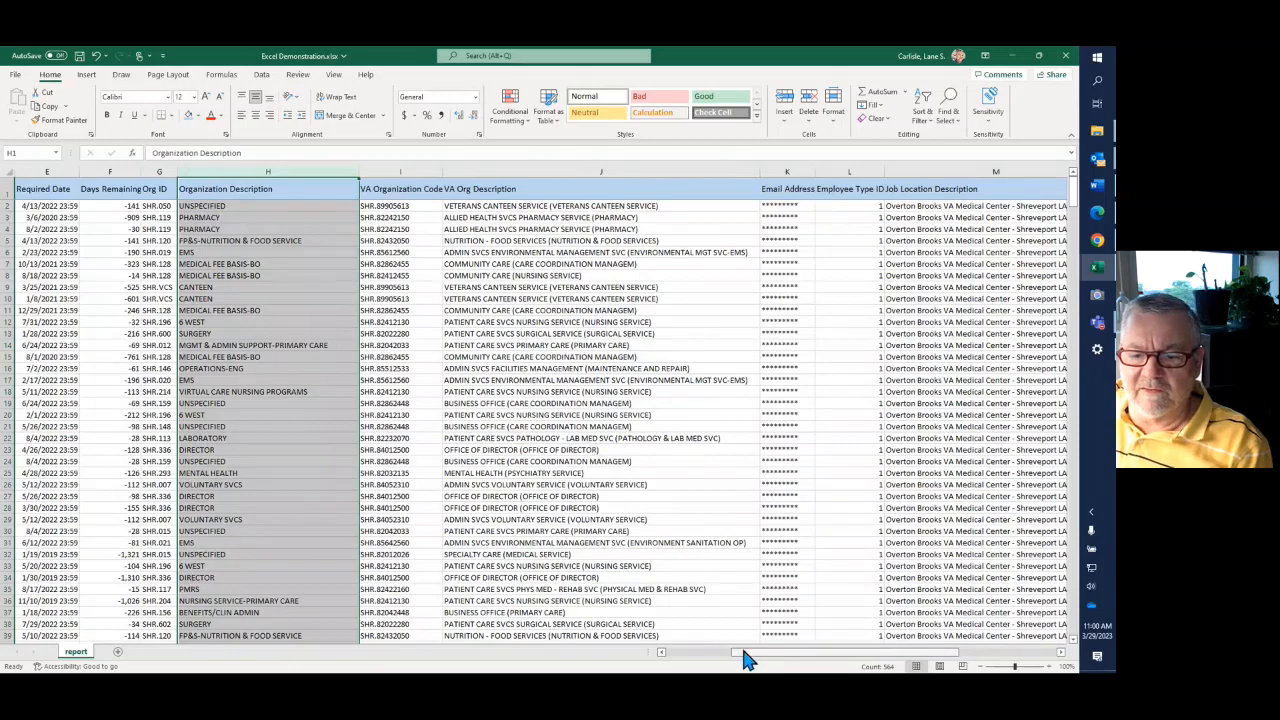
{"action": "left_click_drag", "start_coordinate": [745, 658], "coordinate": [826, 666]}
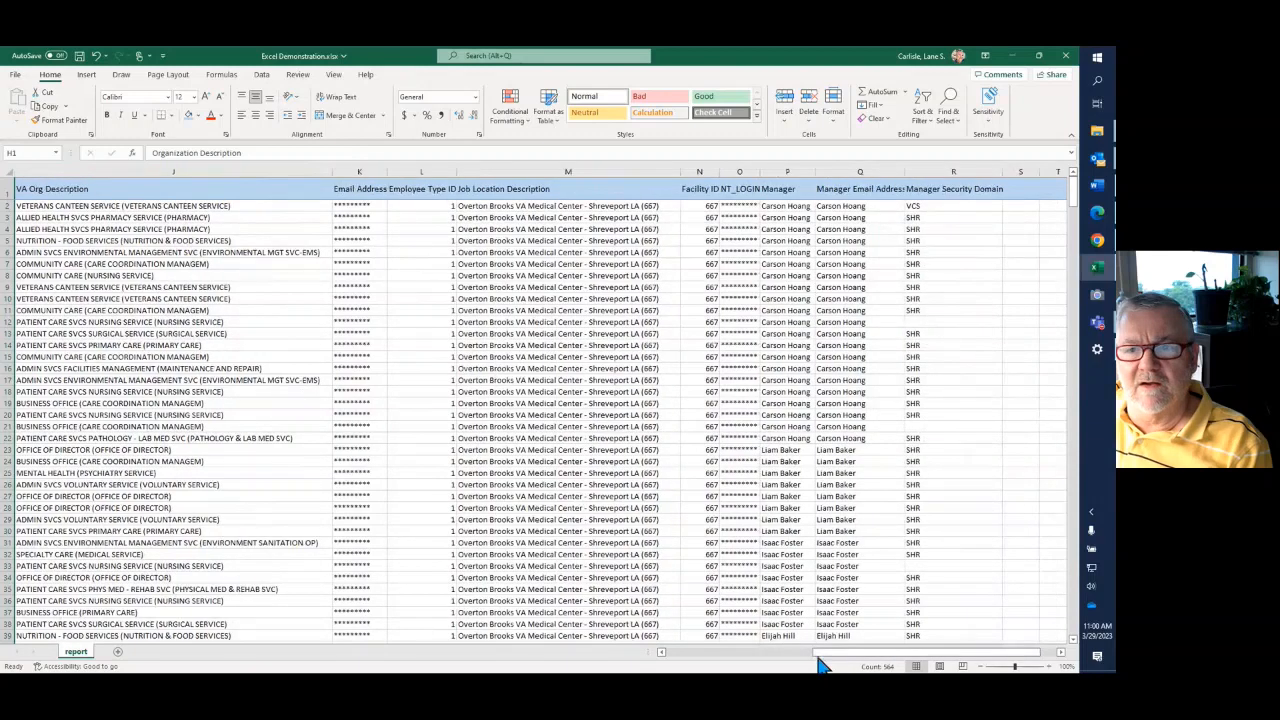
{"action": "left_click", "coordinate": [740, 170], "text": "shift"}
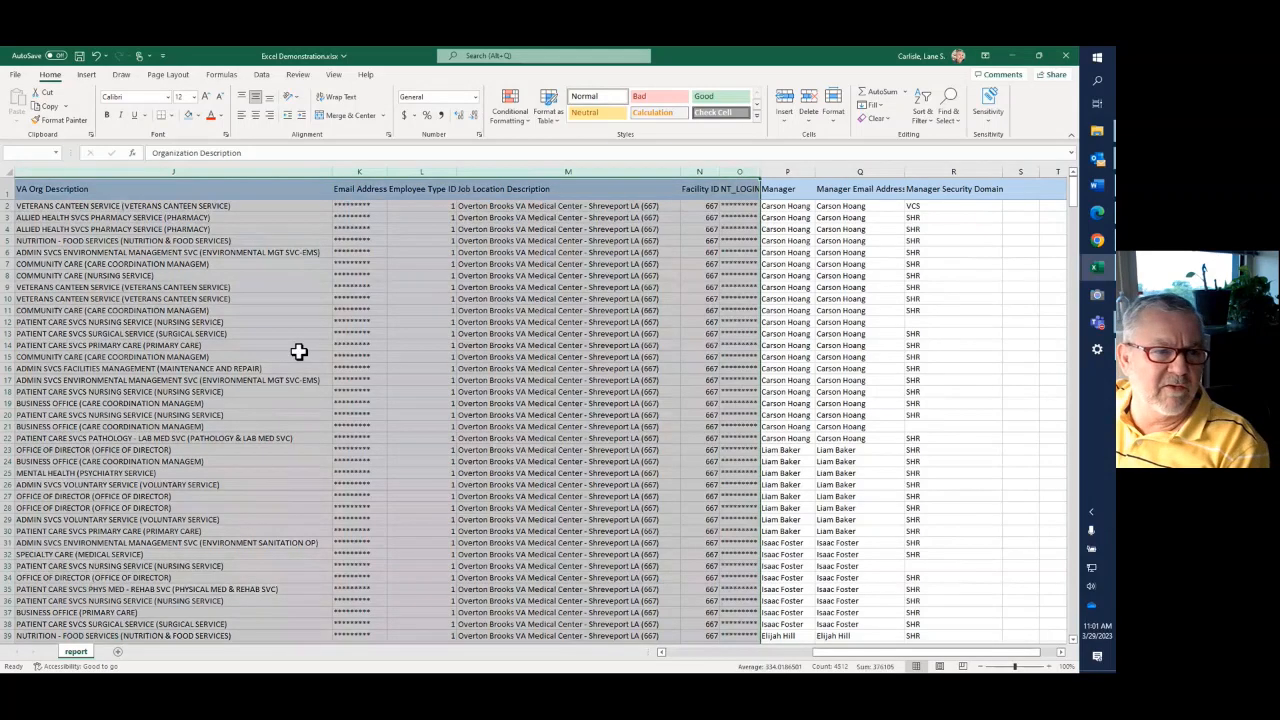
{"action": "left_click", "coordinate": [810, 104]}
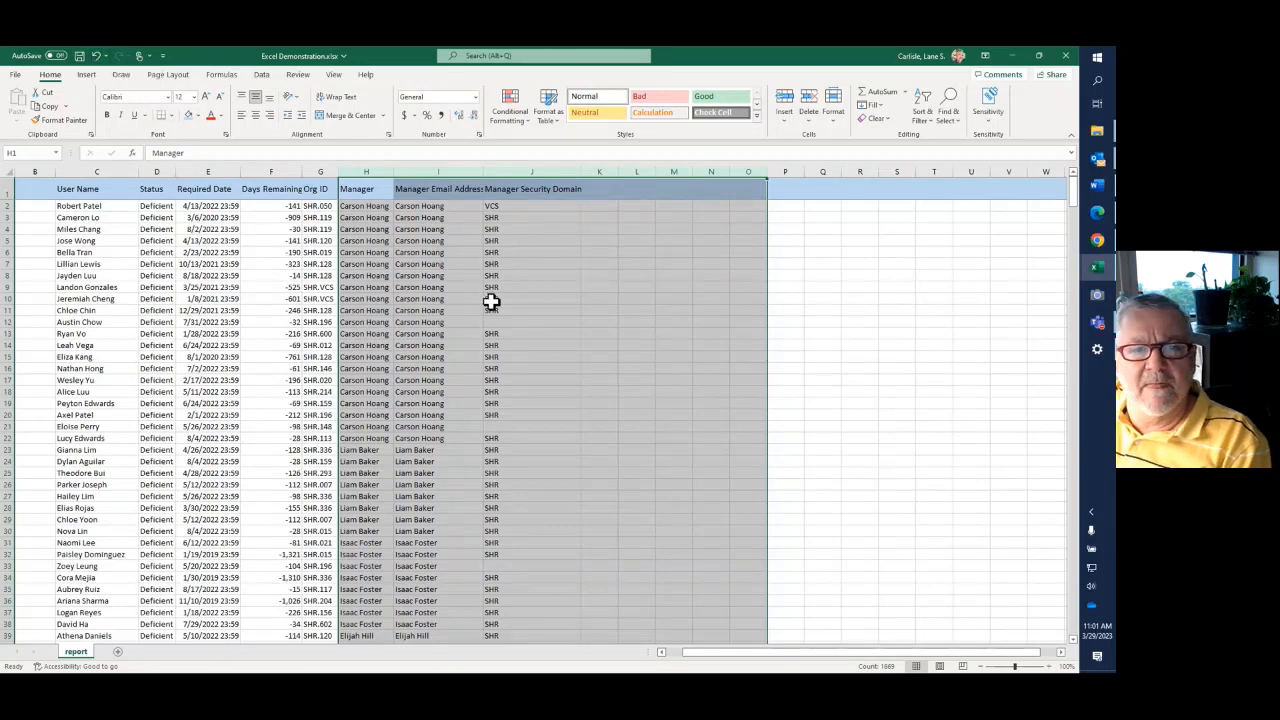
{"action": "left_click", "coordinate": [551, 253]}
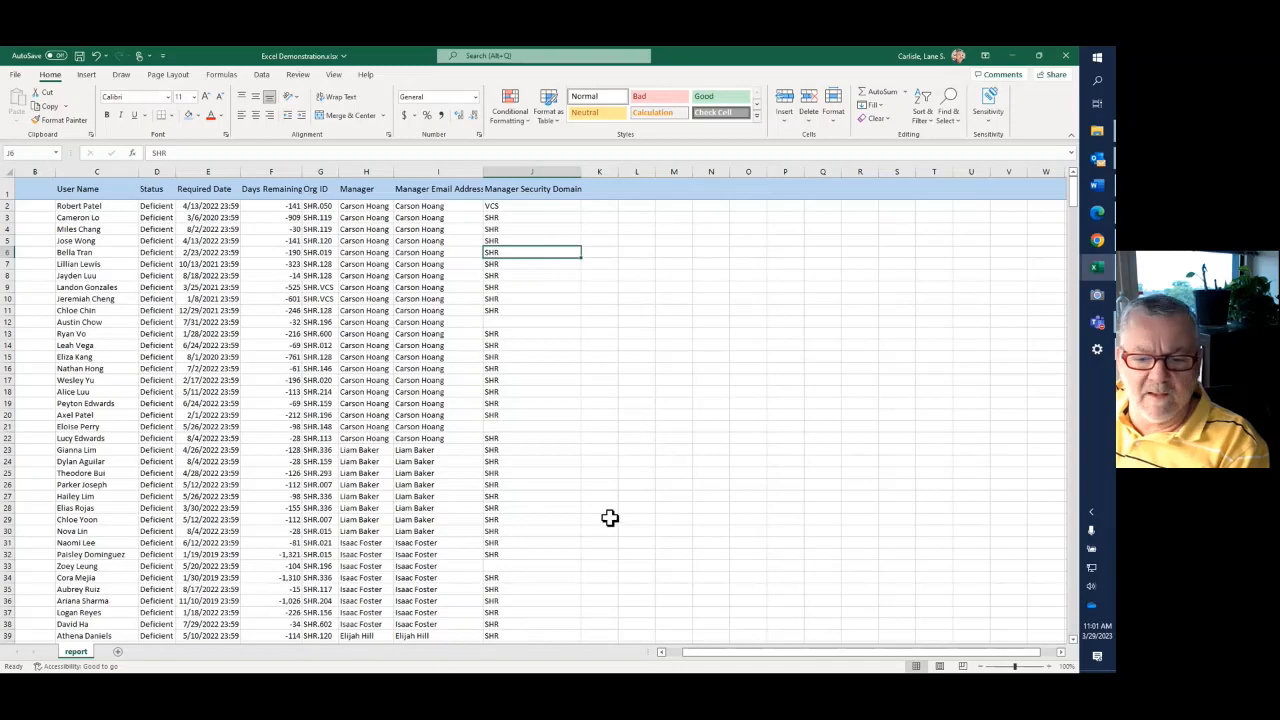
Step: Rename the report worksheet as Alt Dispute
{"action": "left_click_drag", "start_coordinate": [713, 660], "coordinate": [686, 660]}
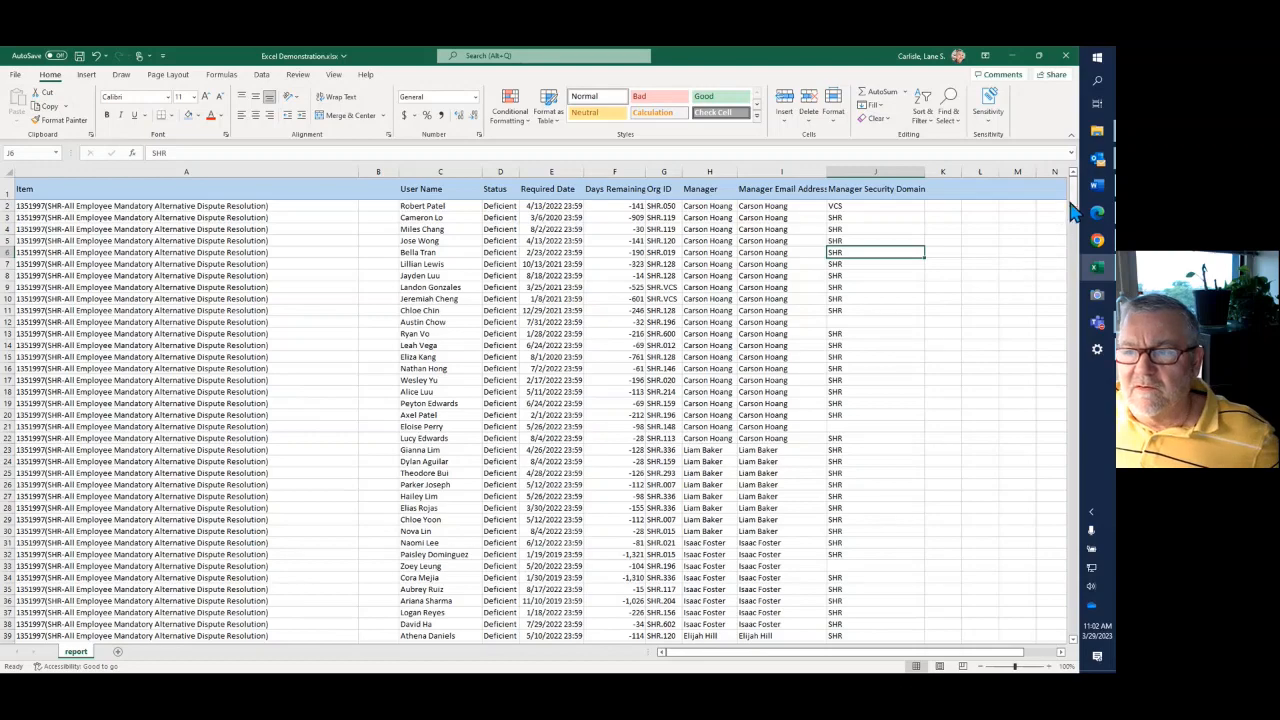
{"action": "left_click_drag", "start_coordinate": [1073, 203], "coordinate": [1050, 182]}
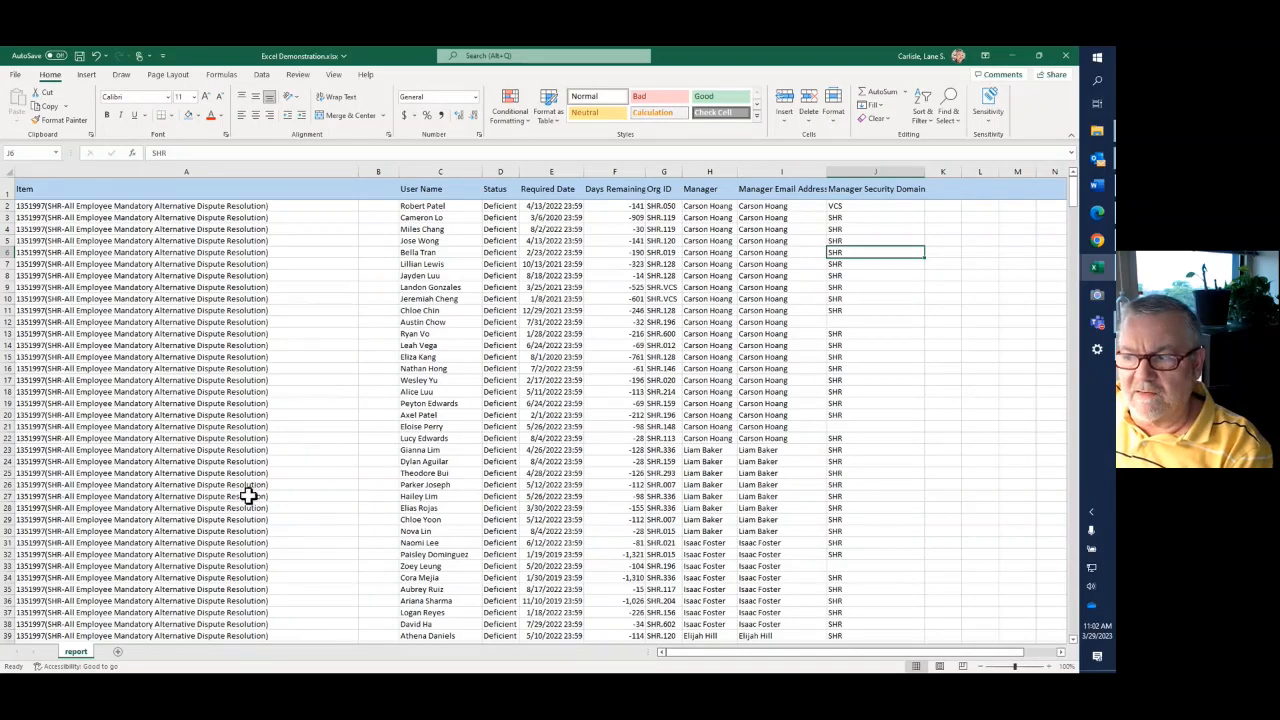
{"action": "right_click", "coordinate": [78, 660]}
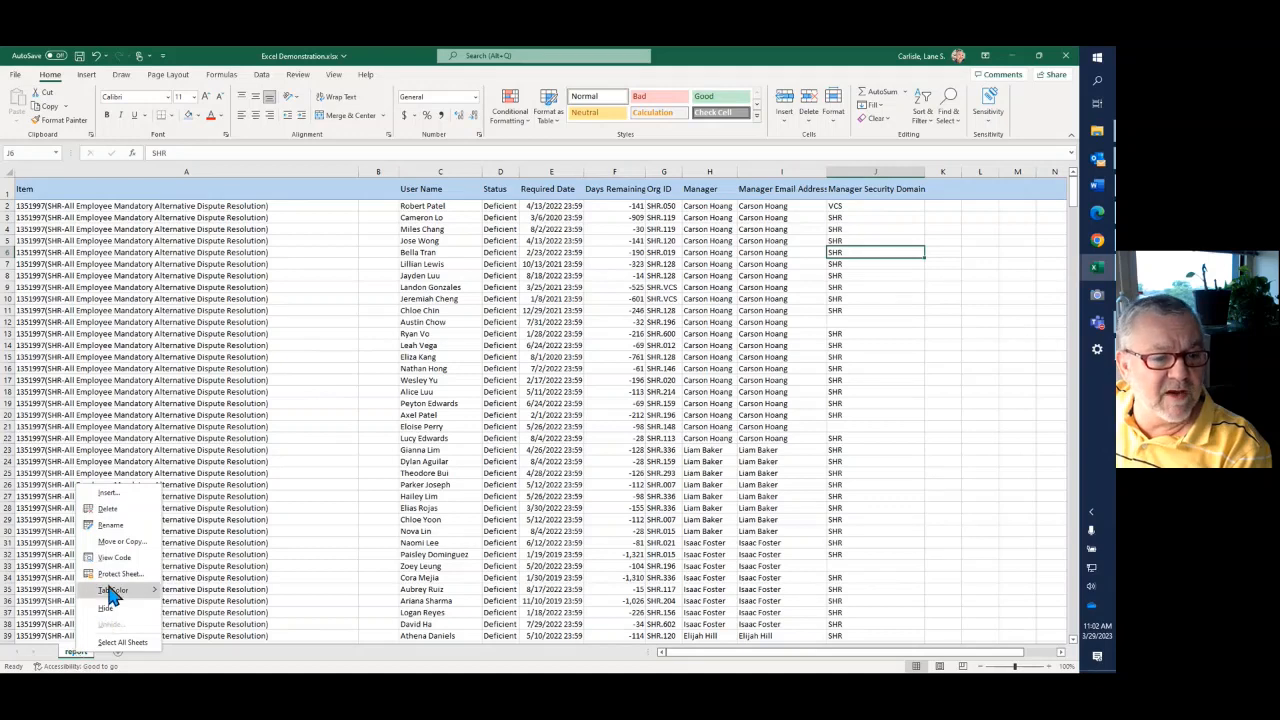
{"action": "left_click", "coordinate": [111, 529]}
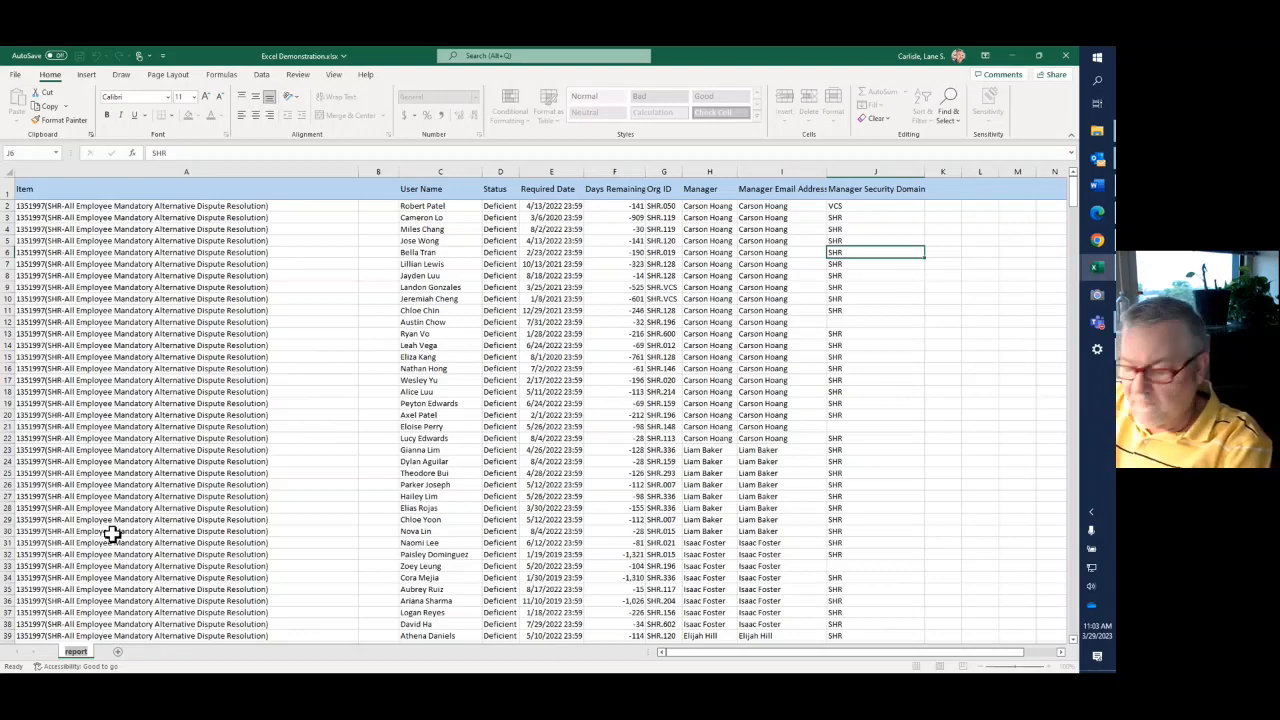
{"action": "type", "text": "Alt"}
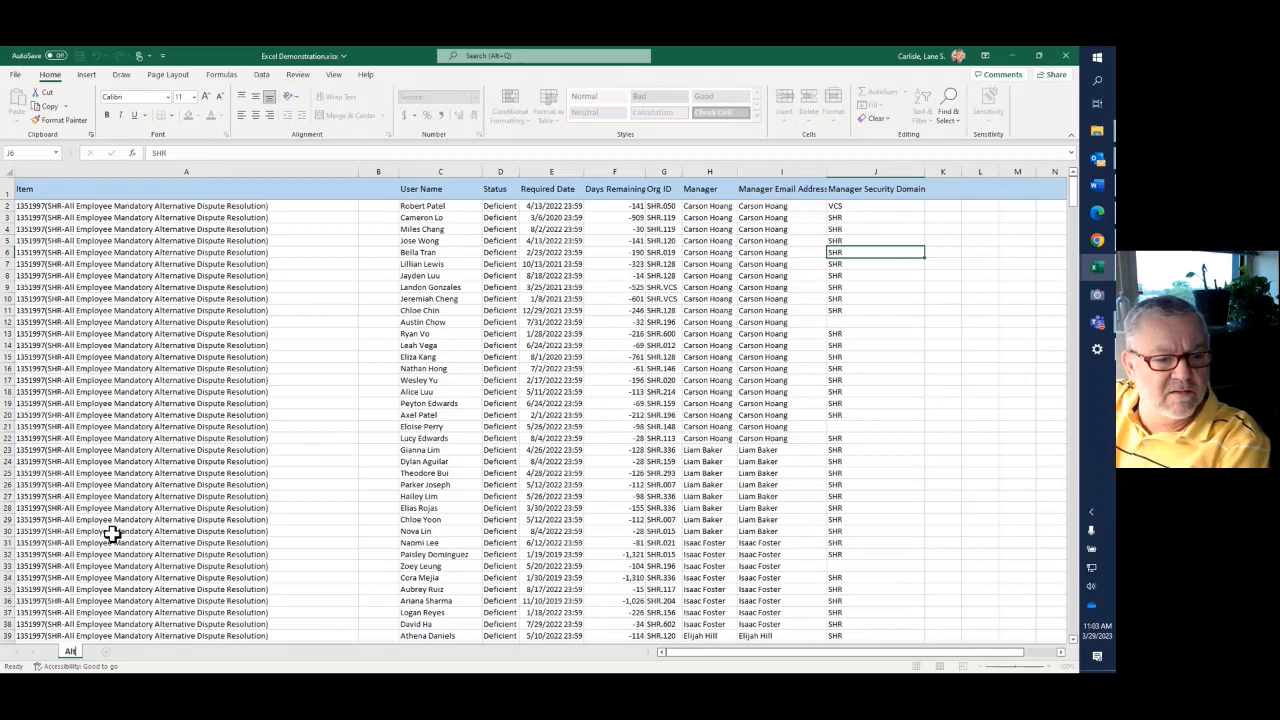
{"action": "type", "text": " Dis"}
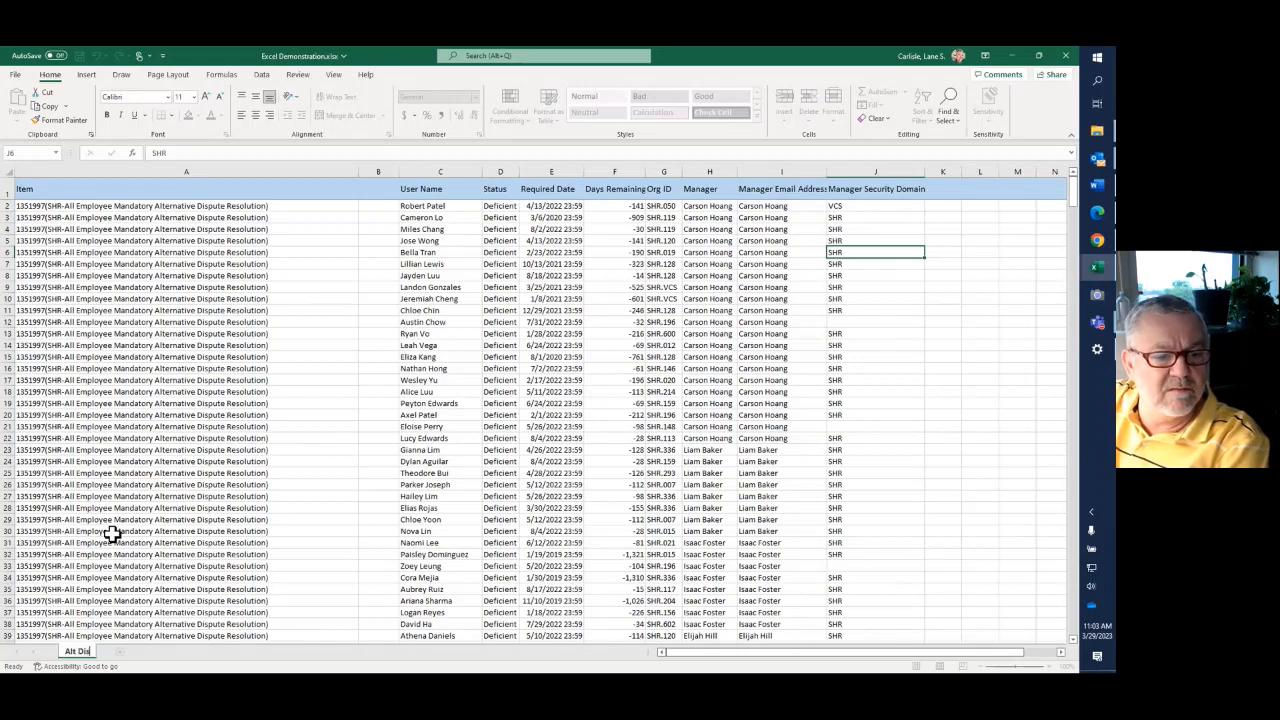
{"action": "type", "text": "pute"}
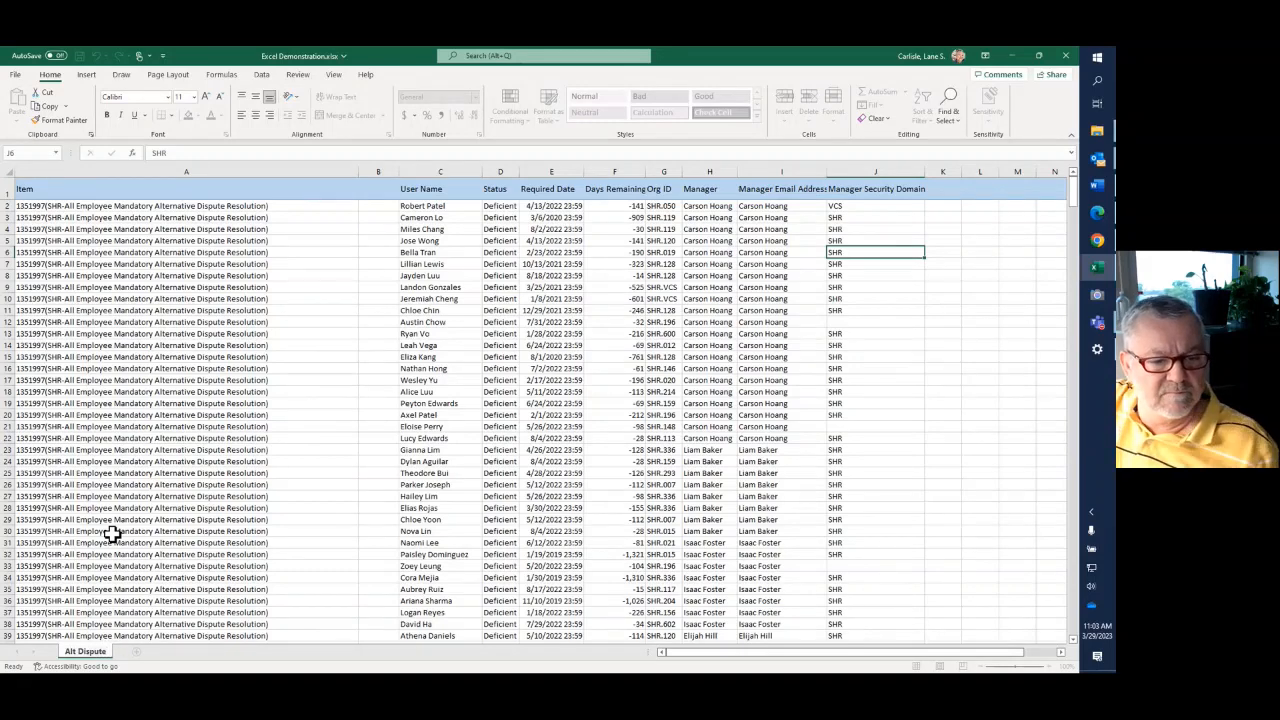
{"action": "key", "text": "Return"}
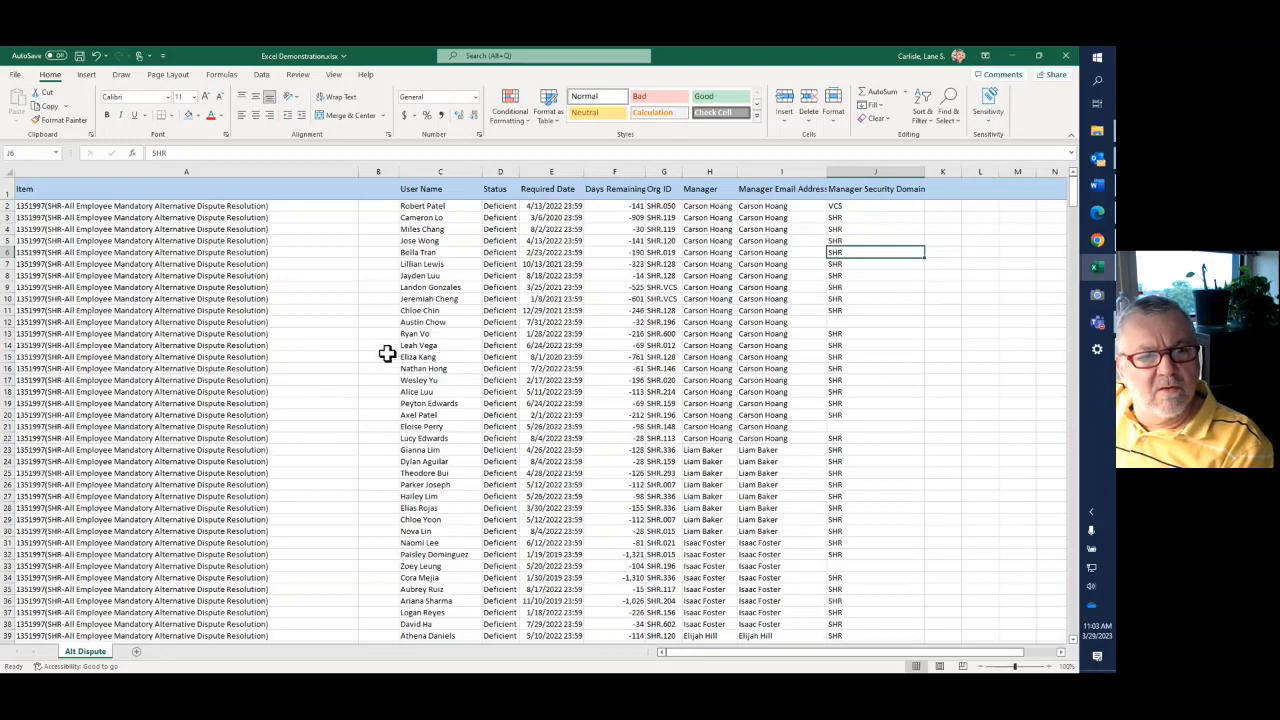
Step: Sort the entire sheet by Manager and then by User Name, both on cell values from A to Z, and check the sorted rows
{"action": "left_click", "coordinate": [8, 173]}
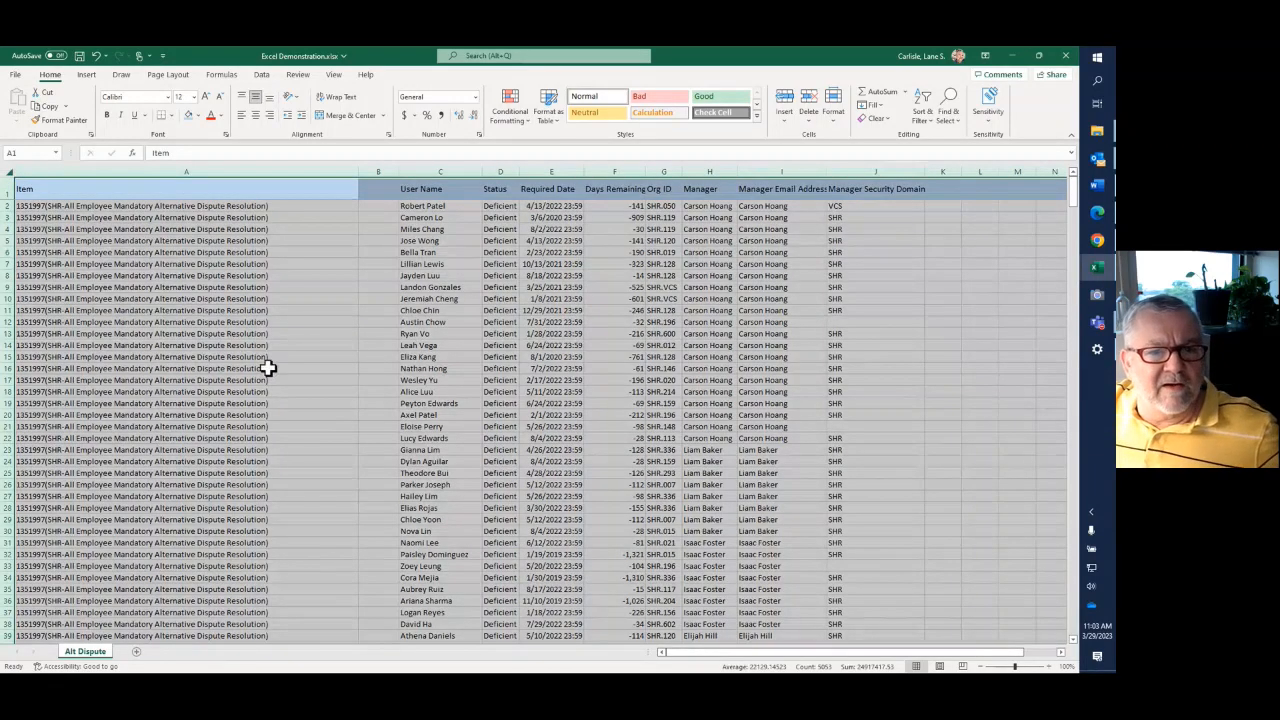
{"action": "left_click", "coordinate": [262, 75]}
{"action": "left_click", "coordinate": [356, 106]}
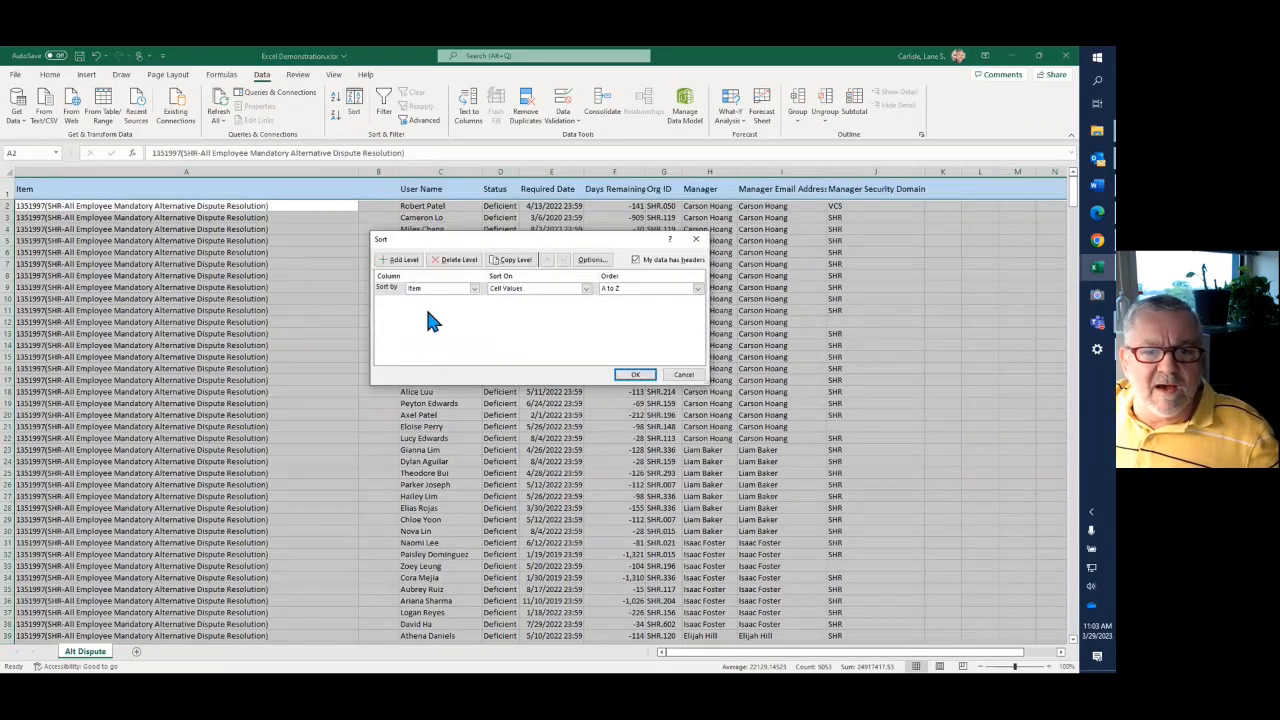
{"action": "left_click", "coordinate": [475, 289]}
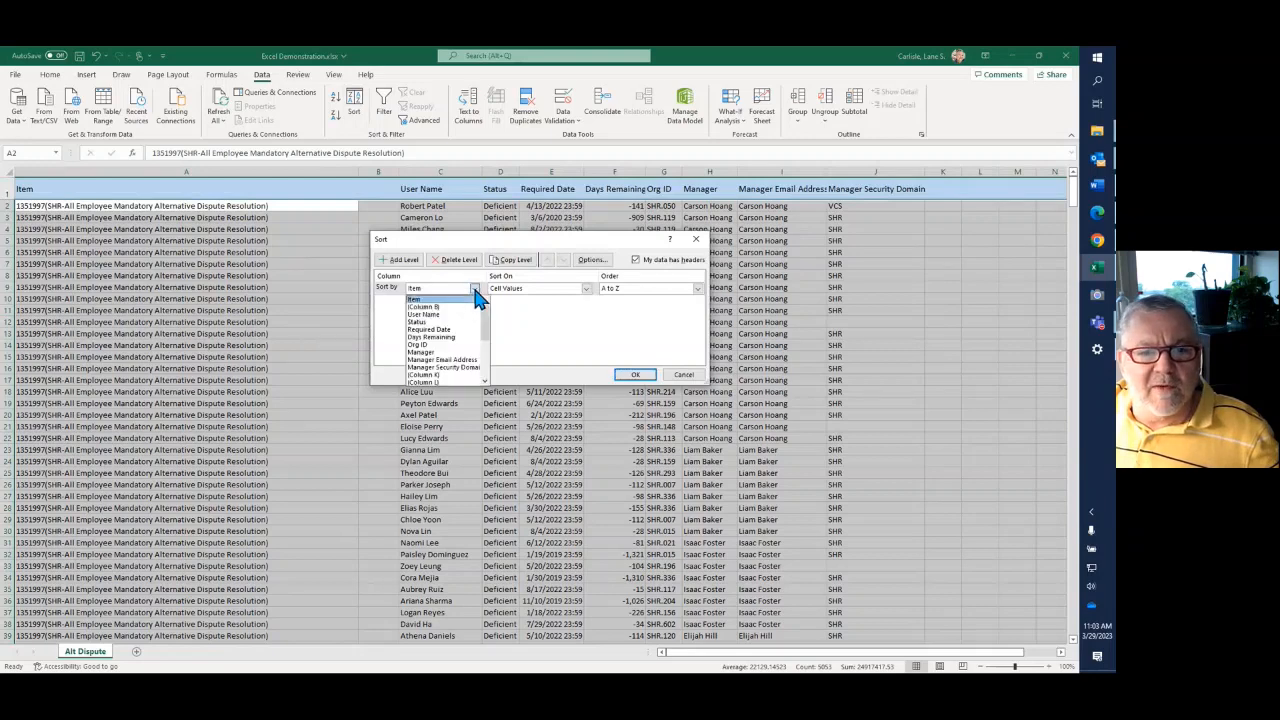
{"action": "left_click", "coordinate": [422, 353]}
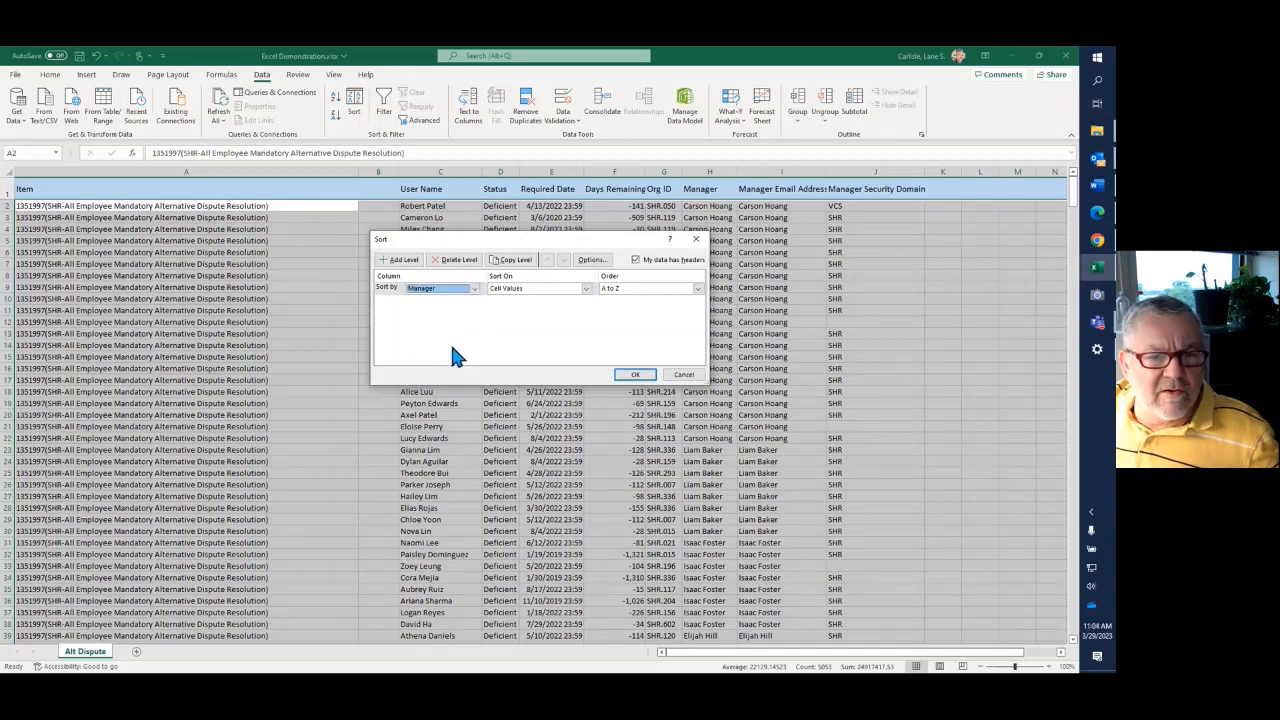
{"action": "left_click", "coordinate": [405, 262]}
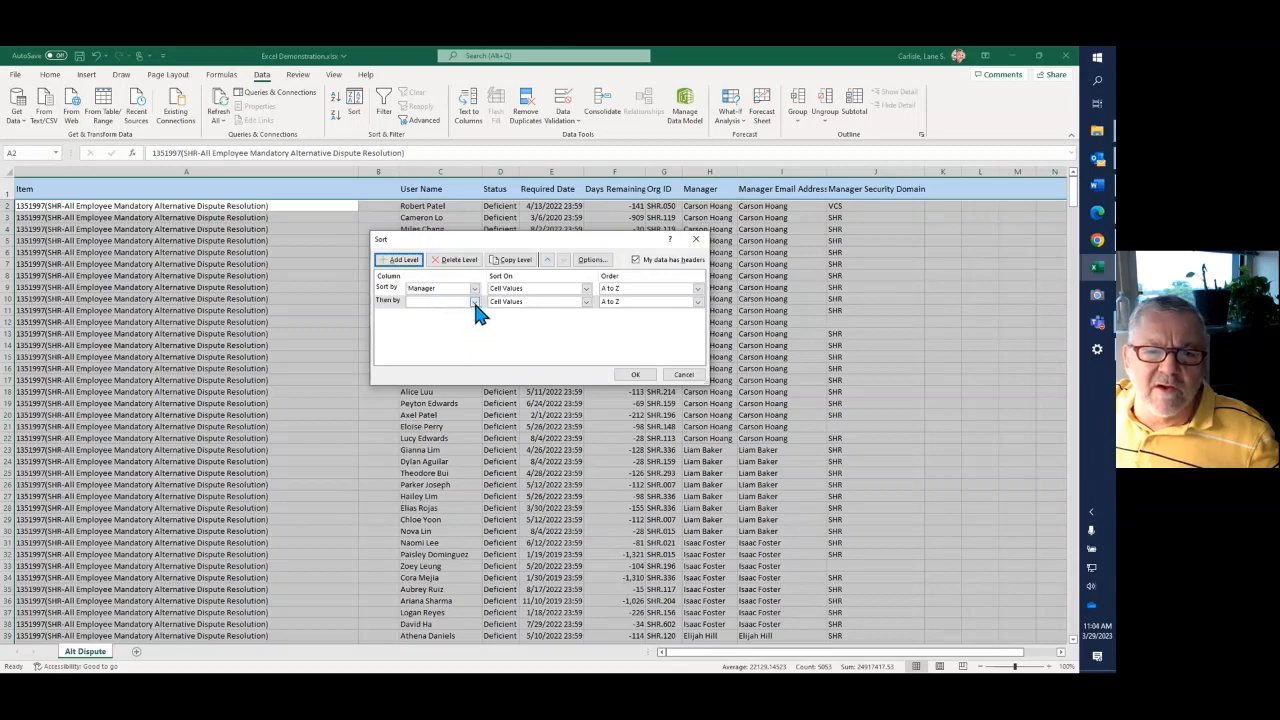
{"action": "left_click", "coordinate": [474, 302]}
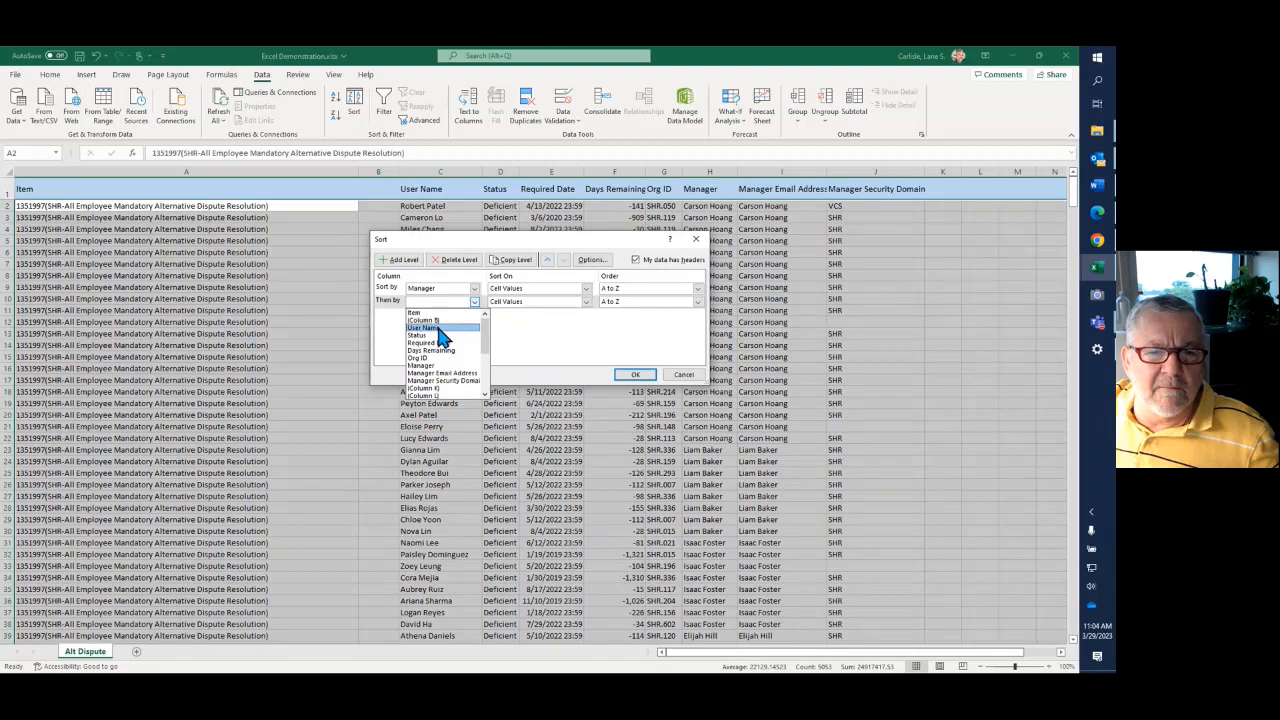
{"action": "left_click", "coordinate": [438, 328]}
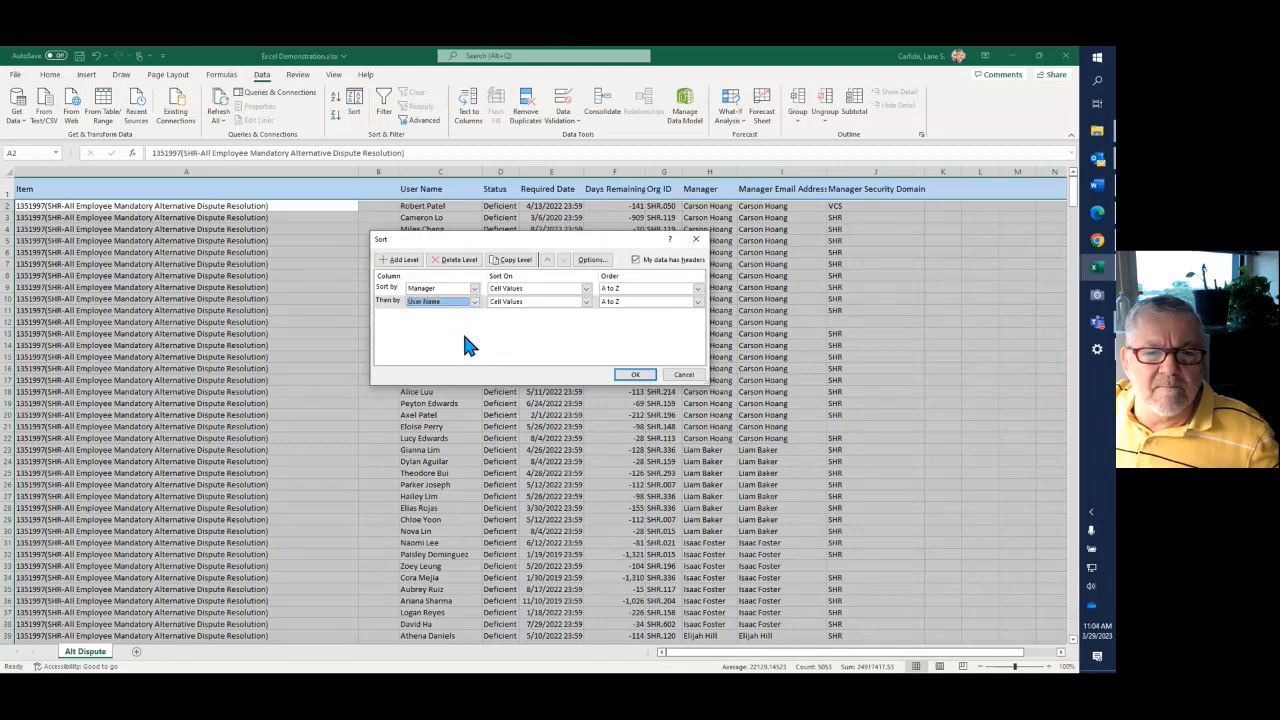
{"action": "left_click", "coordinate": [632, 376]}
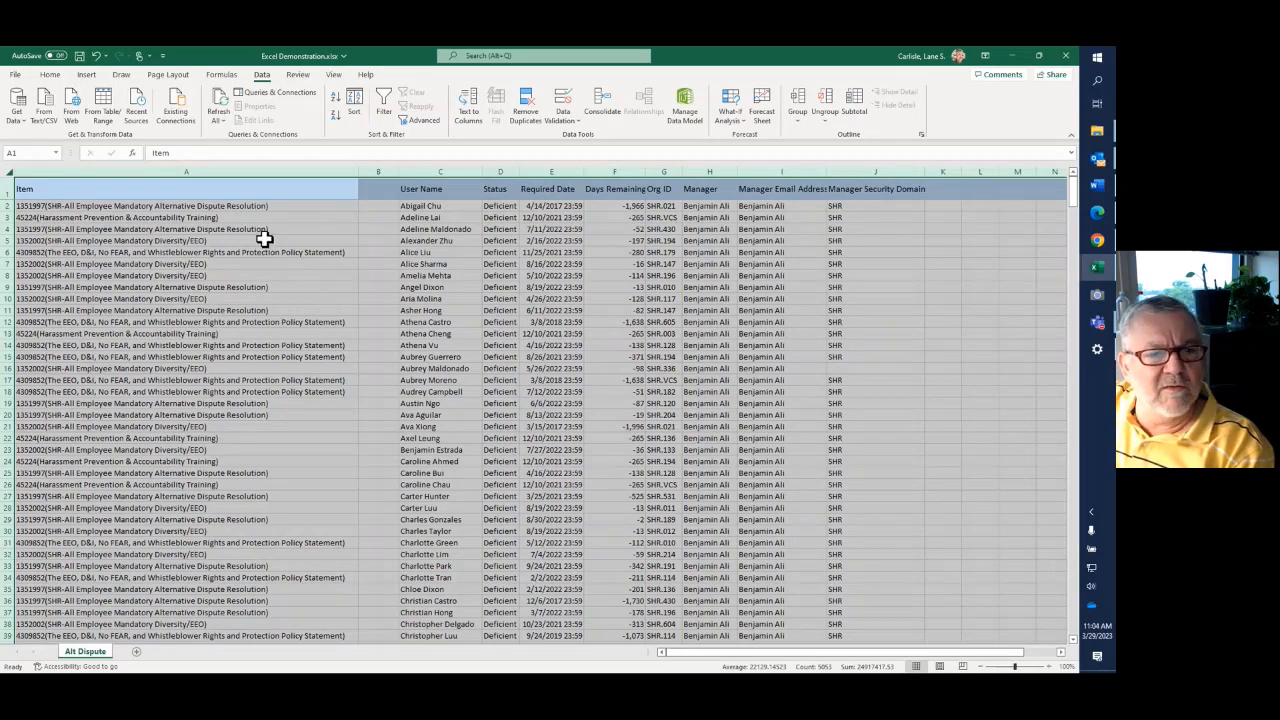
{"action": "left_click", "coordinate": [264, 239]}
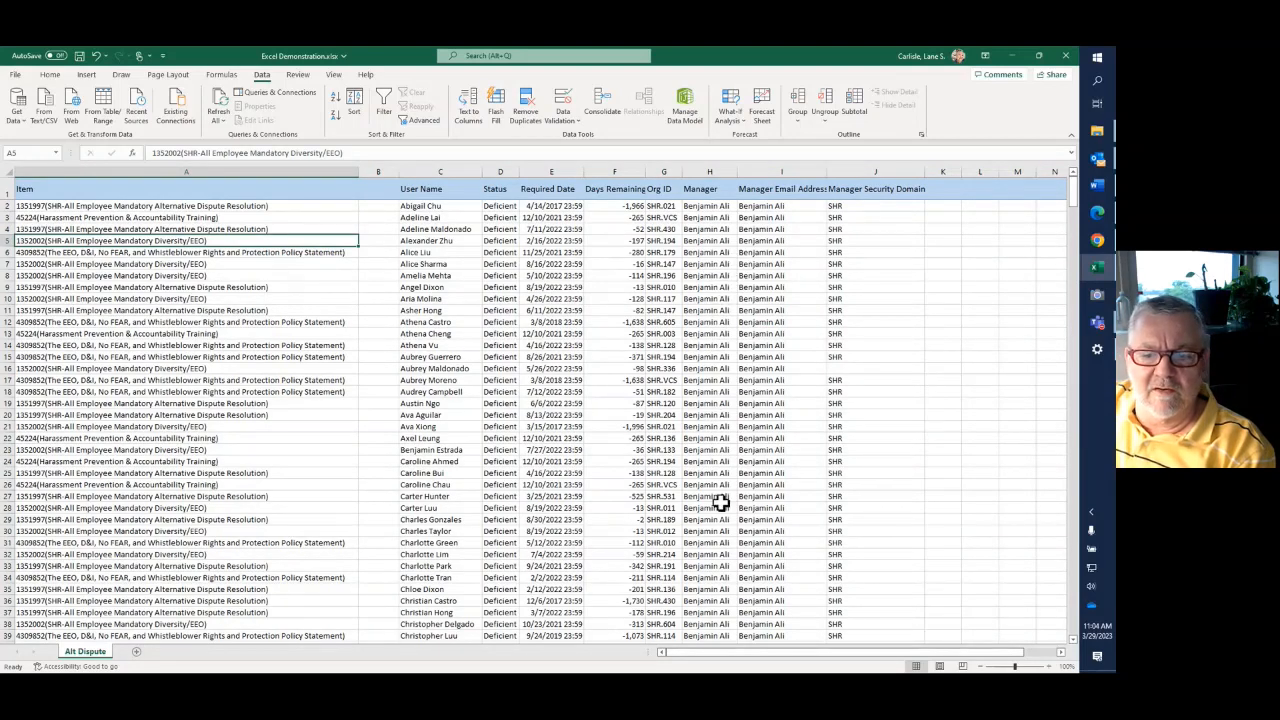
{"action": "scroll", "coordinate": [735, 410], "scroll_direction": "down", "scroll_amount": 6}
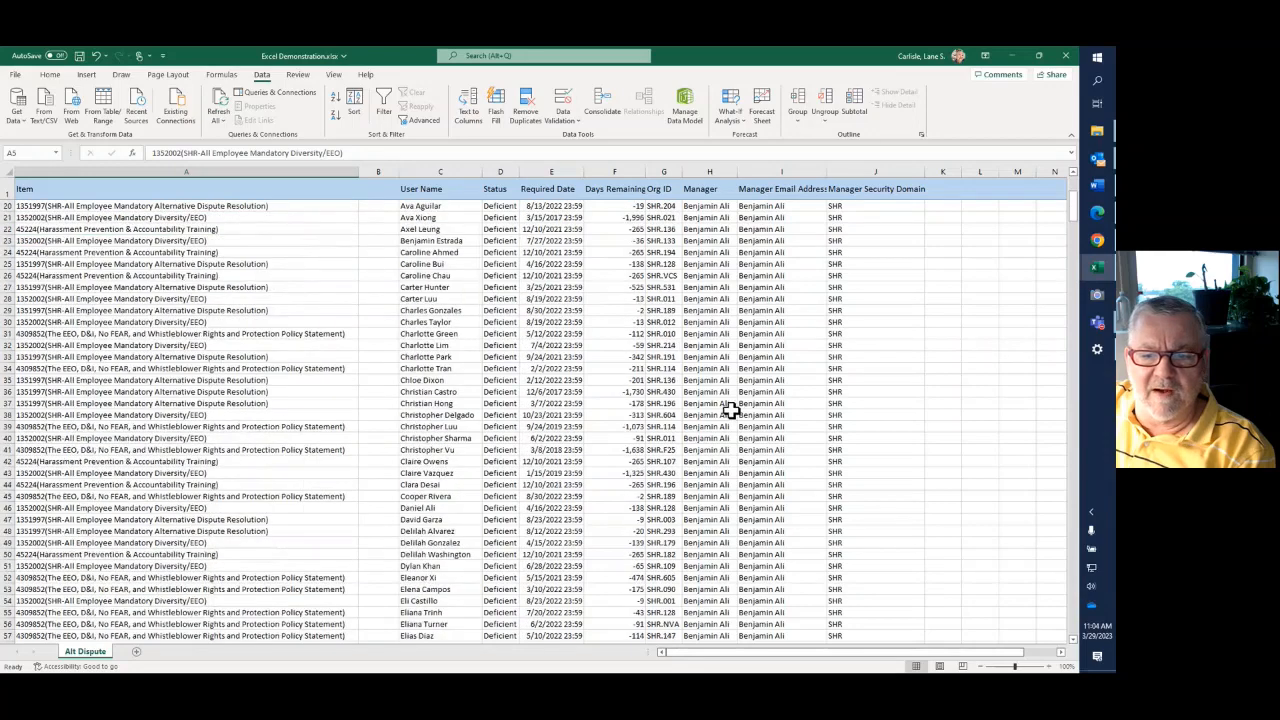
{"action": "scroll", "coordinate": [733, 410], "scroll_direction": "down", "scroll_amount": 11}
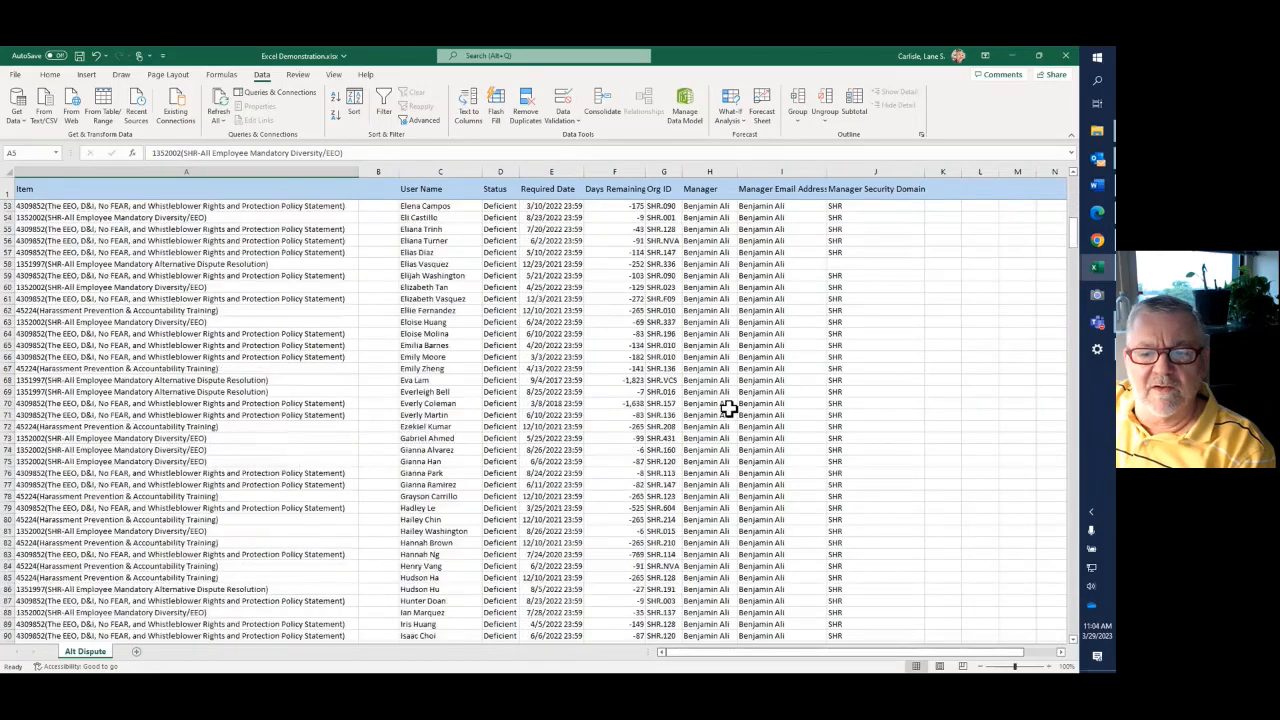
{"action": "scroll", "coordinate": [729, 409], "scroll_direction": "up", "scroll_amount": 13}
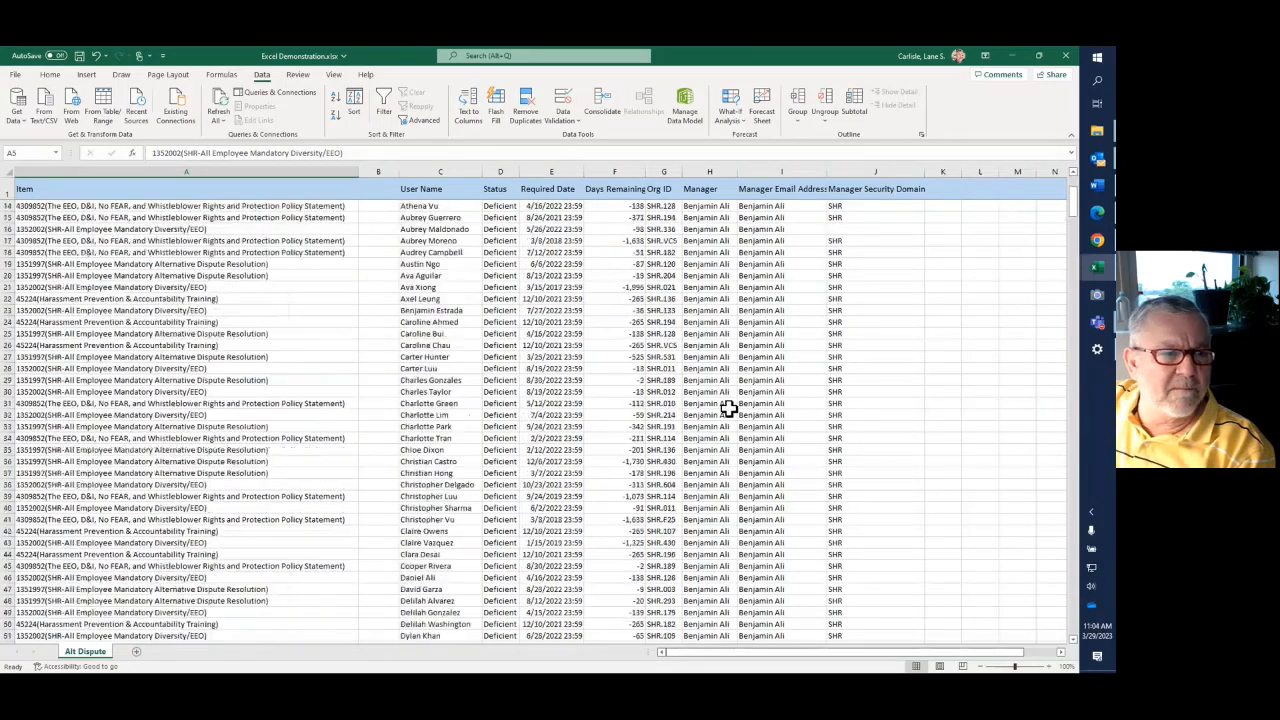
{"action": "scroll", "coordinate": [729, 409], "scroll_direction": "up", "scroll_amount": 4}
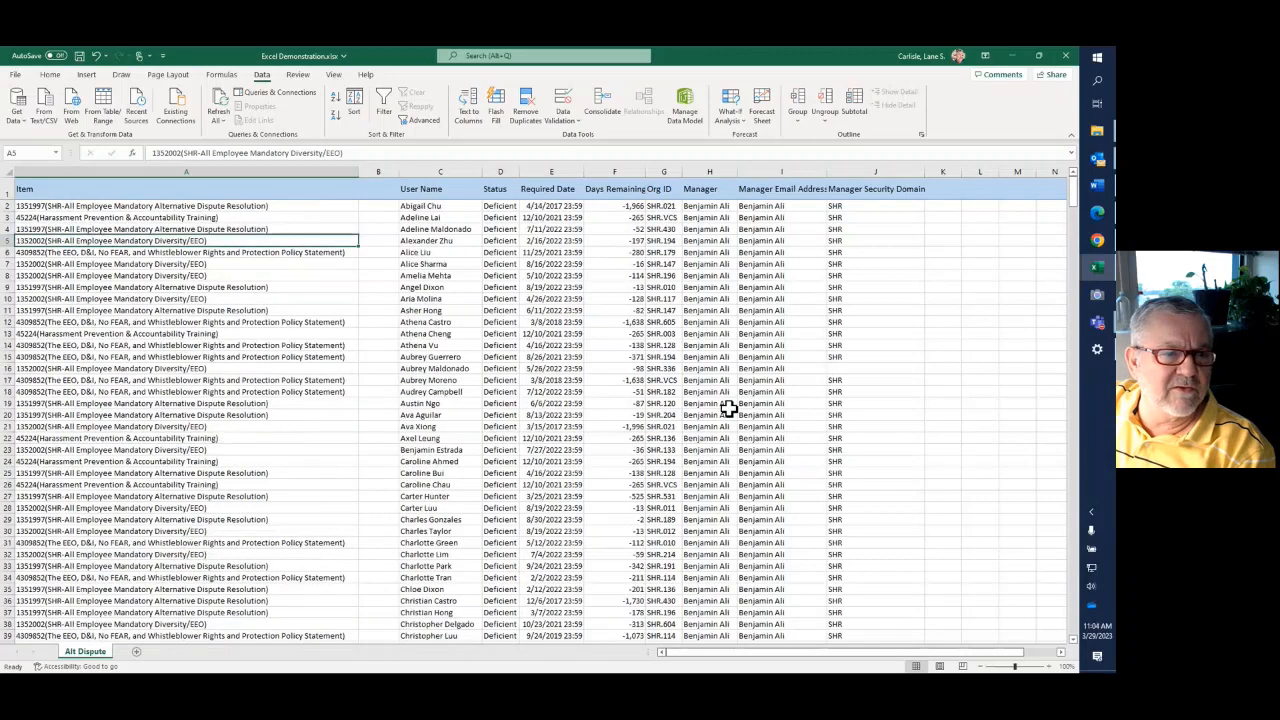
Step: Turn on filtering for the whole header row so that every column heading gets a filter
{"action": "left_click", "coordinate": [386, 106]}
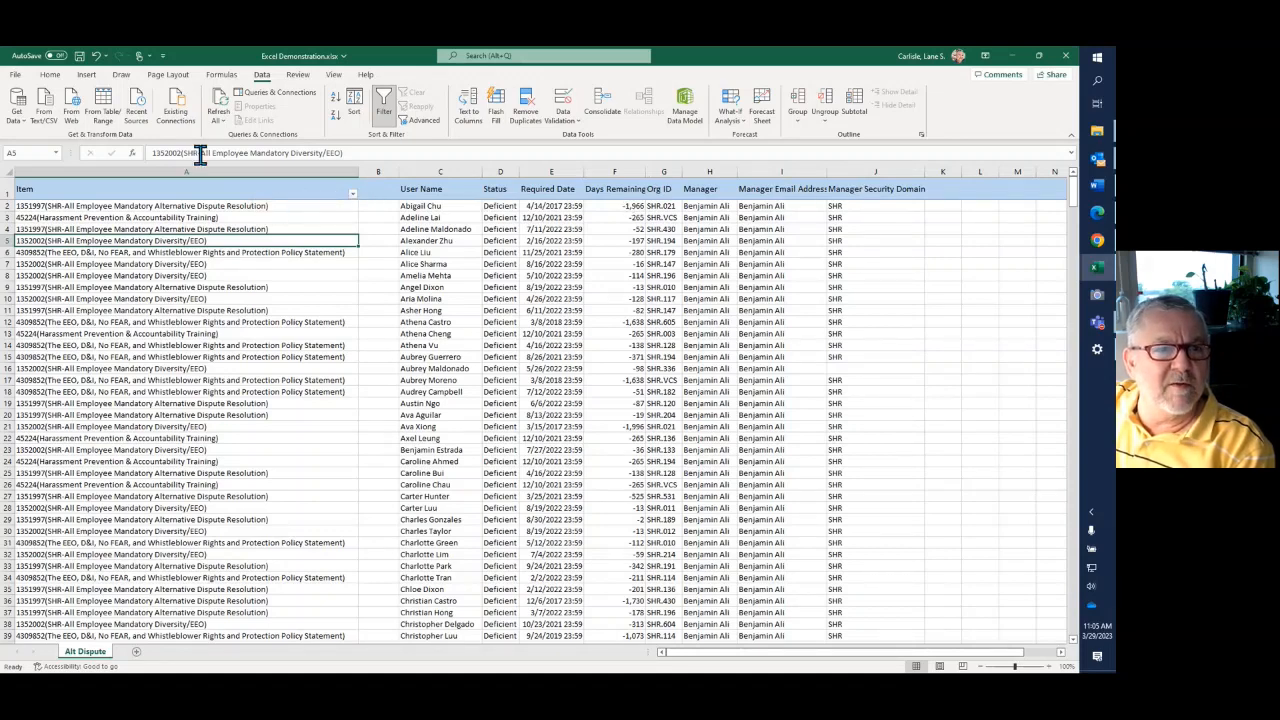
{"action": "left_click", "coordinate": [395, 103]}
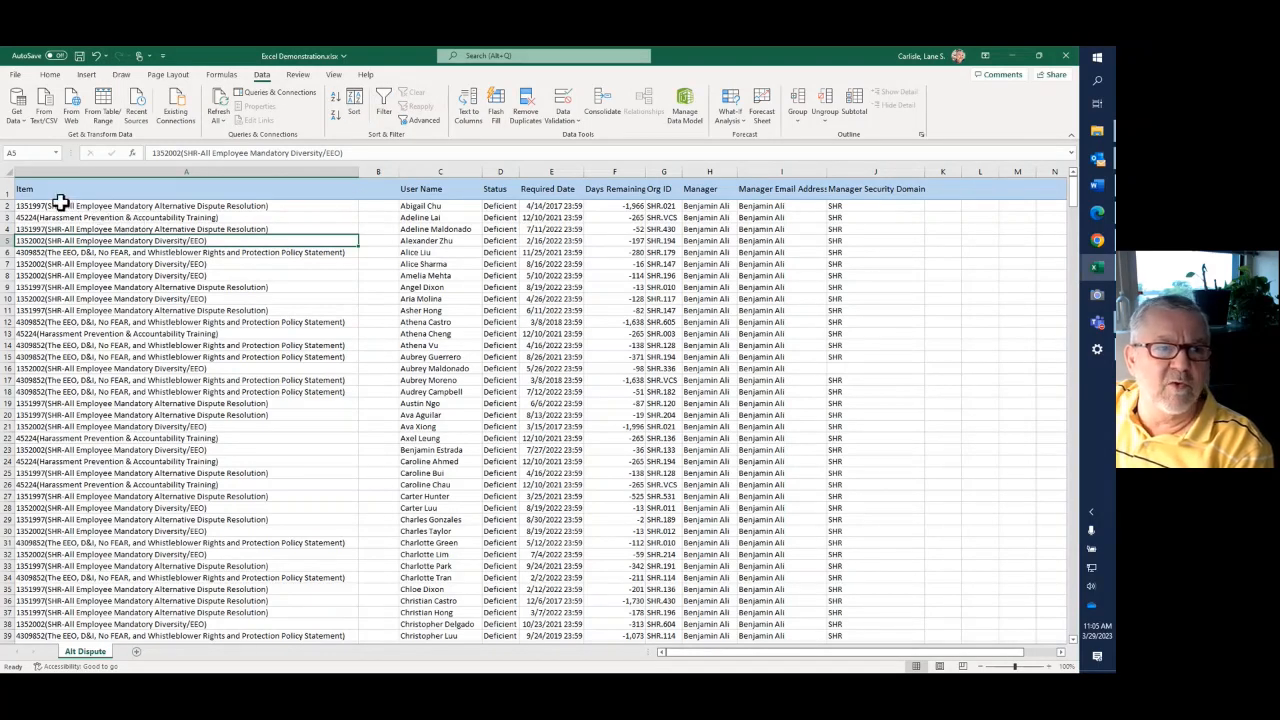
{"action": "left_click", "coordinate": [5, 188]}
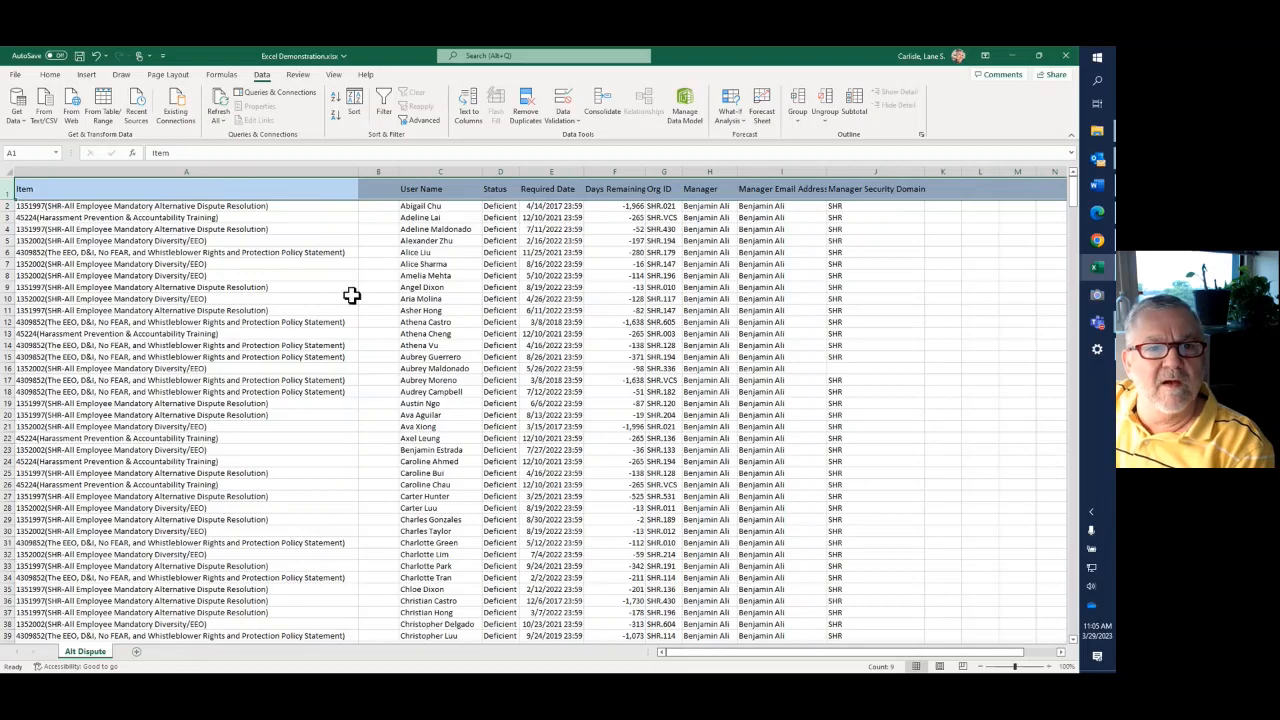
{"action": "left_click", "coordinate": [386, 106]}
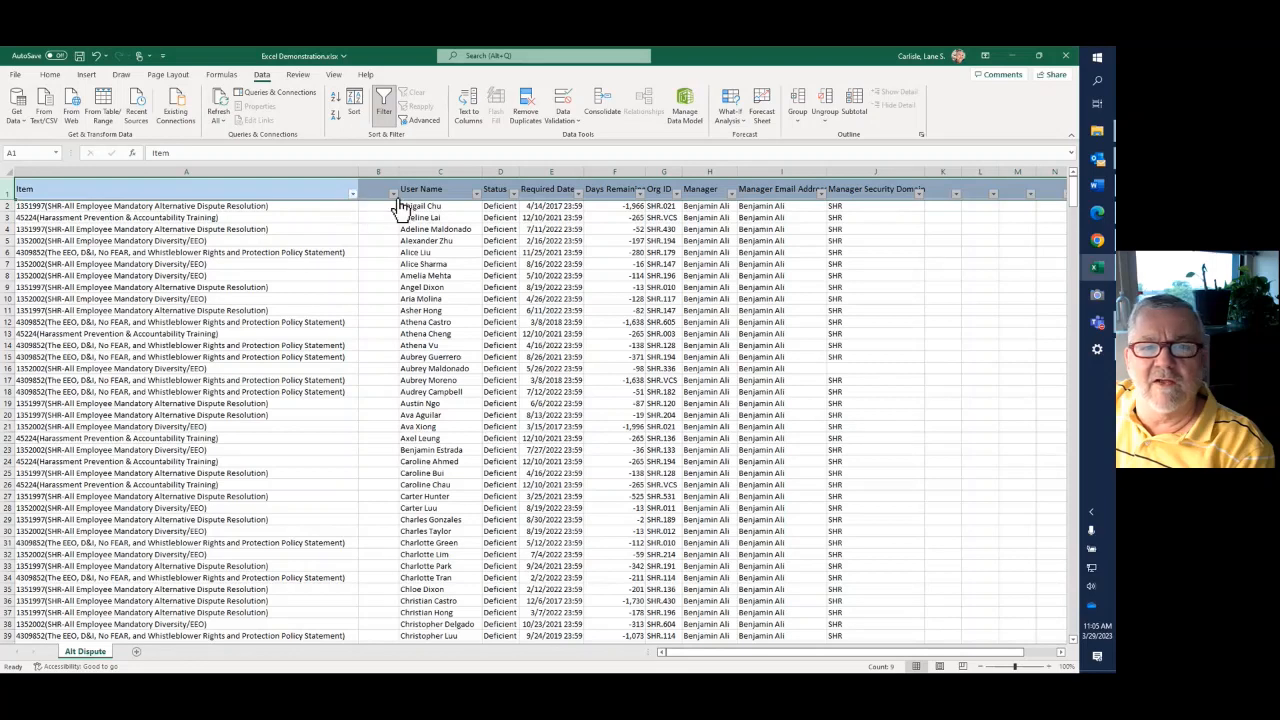
Step: Filter the Item column to show only the 1351997 (SHR-All Employee Mandatory Alternative Dispute Resolution) entries
{"action": "left_click", "coordinate": [572, 251]}
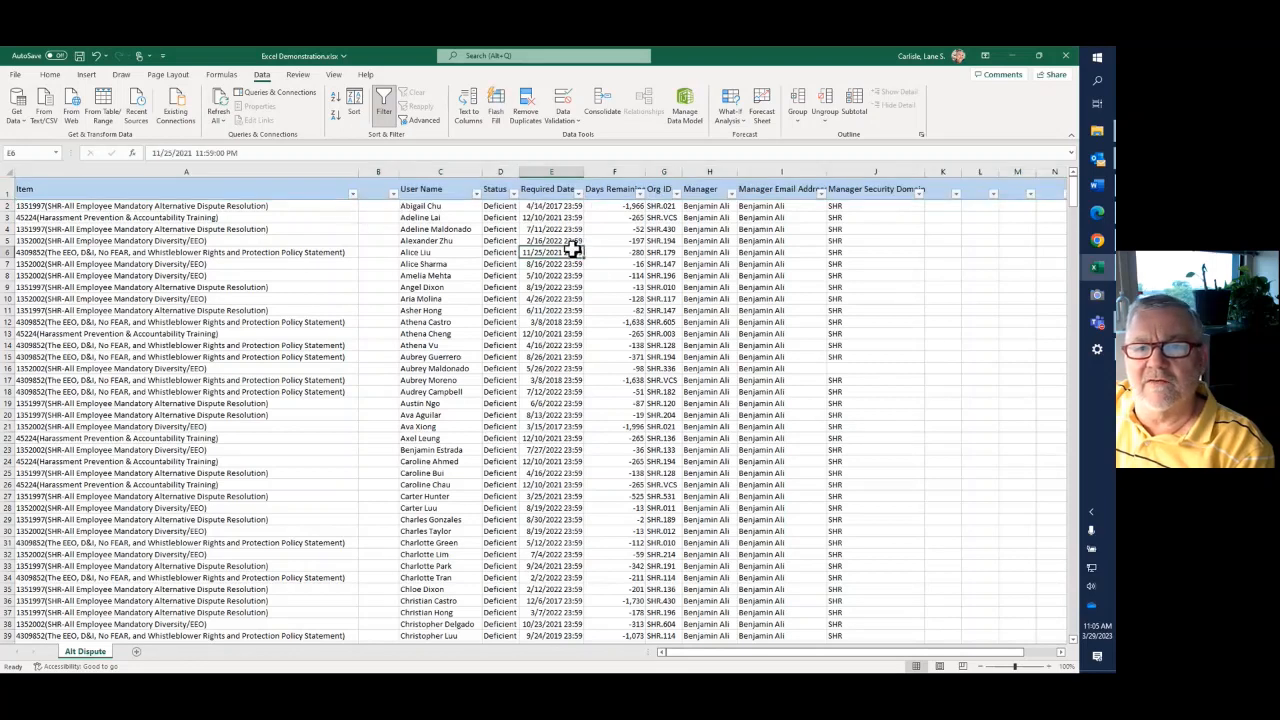
{"action": "left_click", "coordinate": [353, 193]}
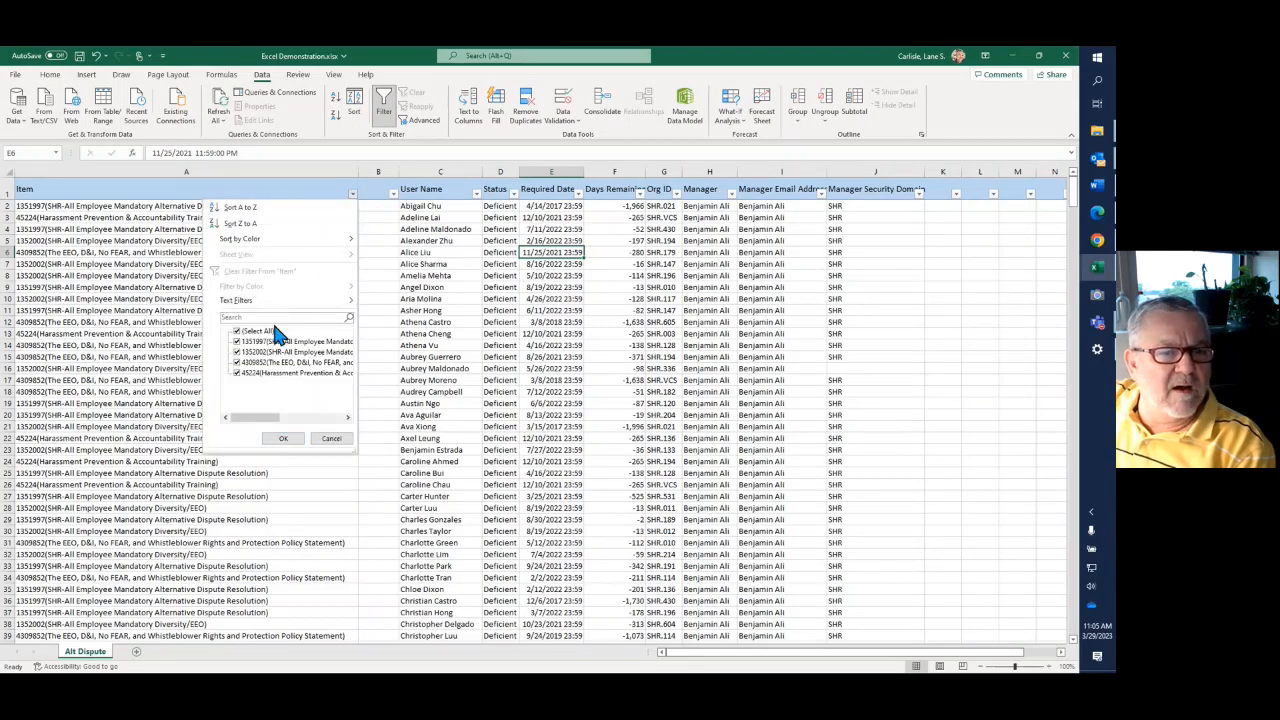
{"action": "left_click", "coordinate": [236, 332]}
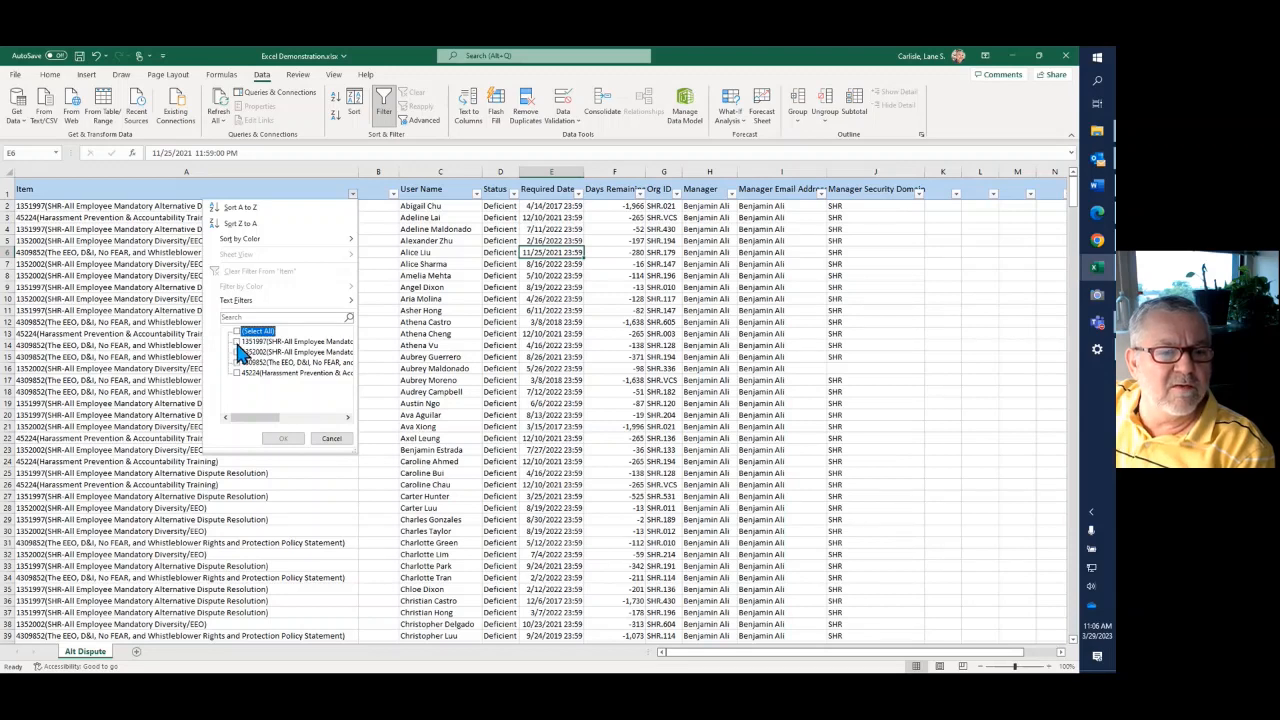
{"action": "left_click", "coordinate": [237, 342]}
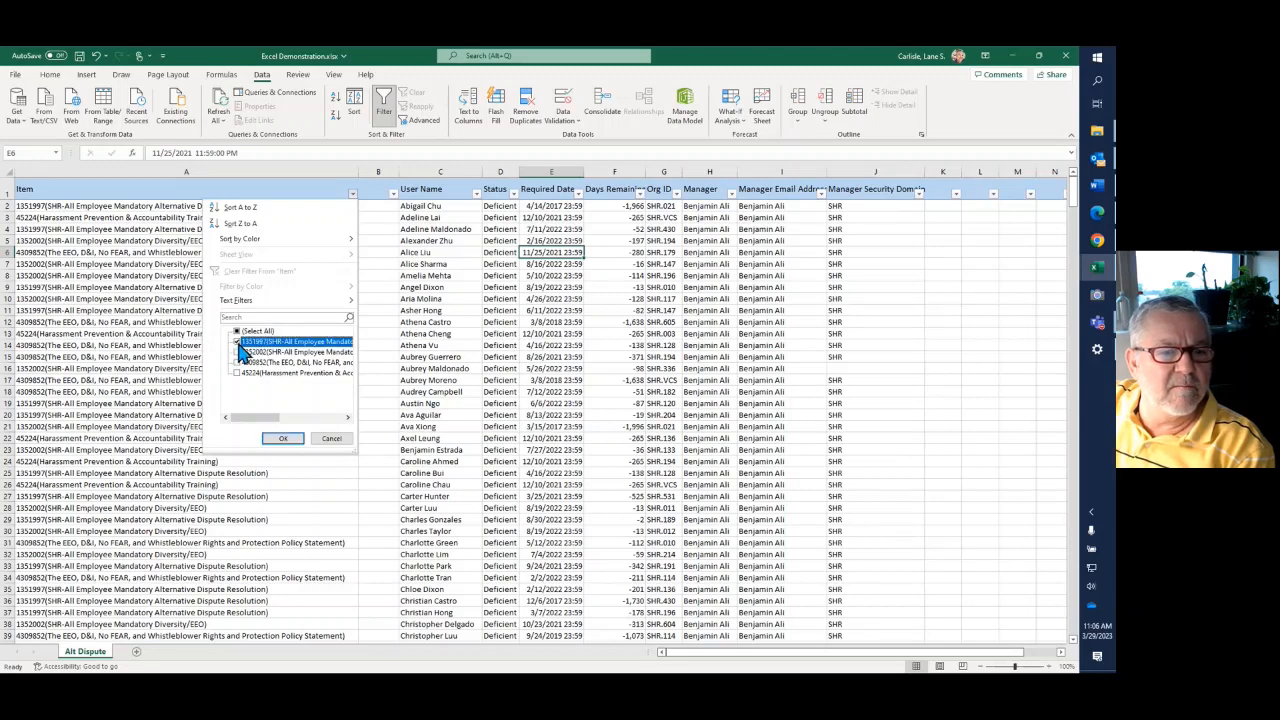
{"action": "left_click", "coordinate": [295, 439]}
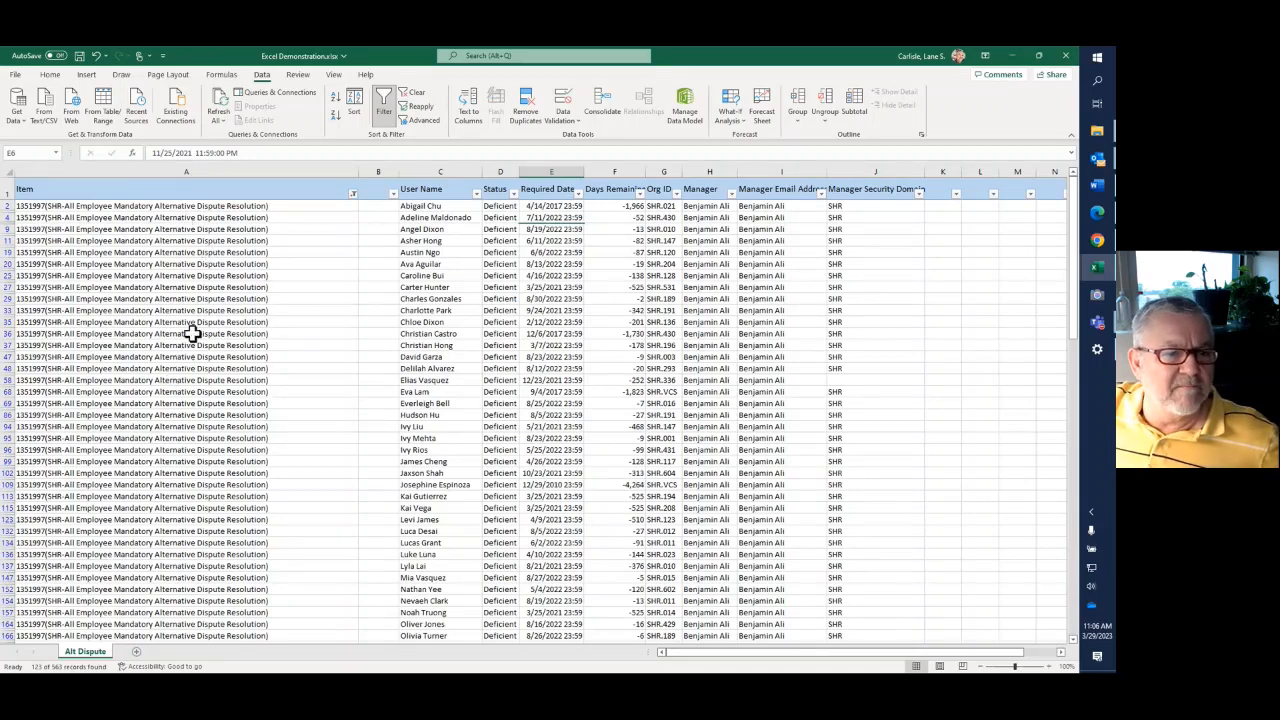
Step: Look through the filtered Alternative Dispute Resolution rows down to the last record and back to the first
{"action": "scroll", "coordinate": [258, 367], "scroll_direction": "down", "scroll_amount": 8}
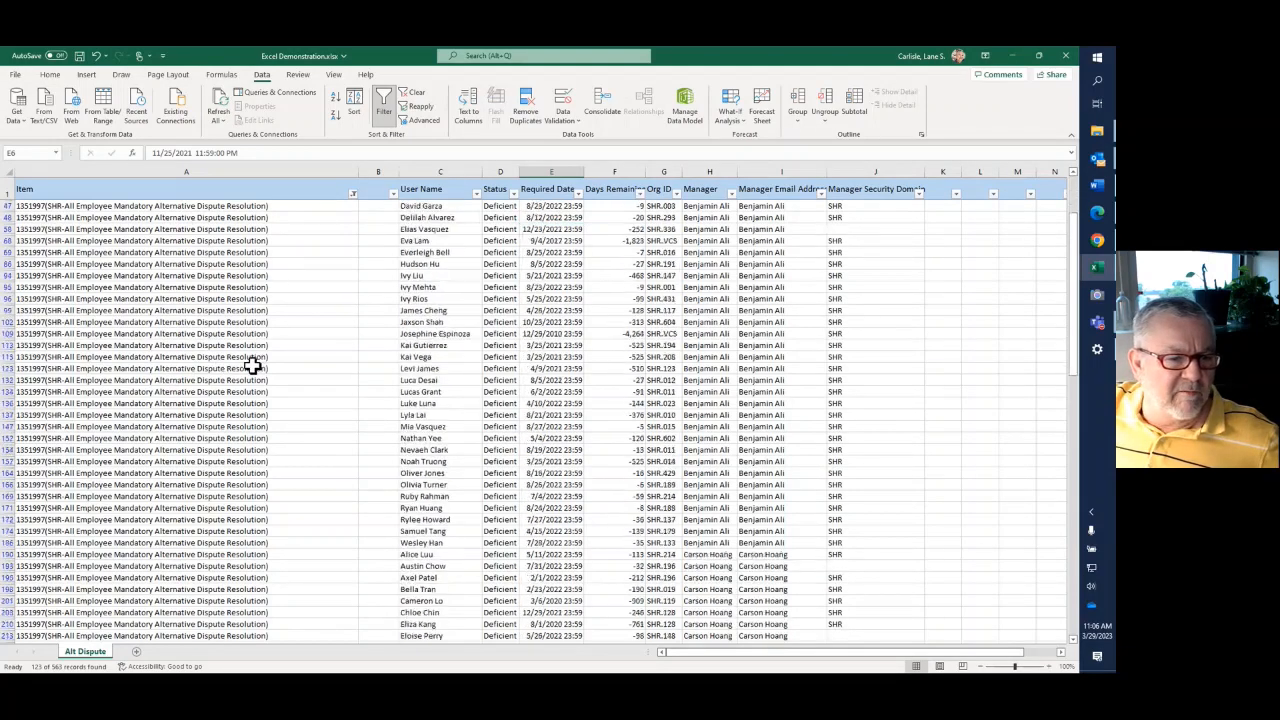
{"action": "scroll", "coordinate": [250, 367], "scroll_direction": "down", "scroll_amount": 12}
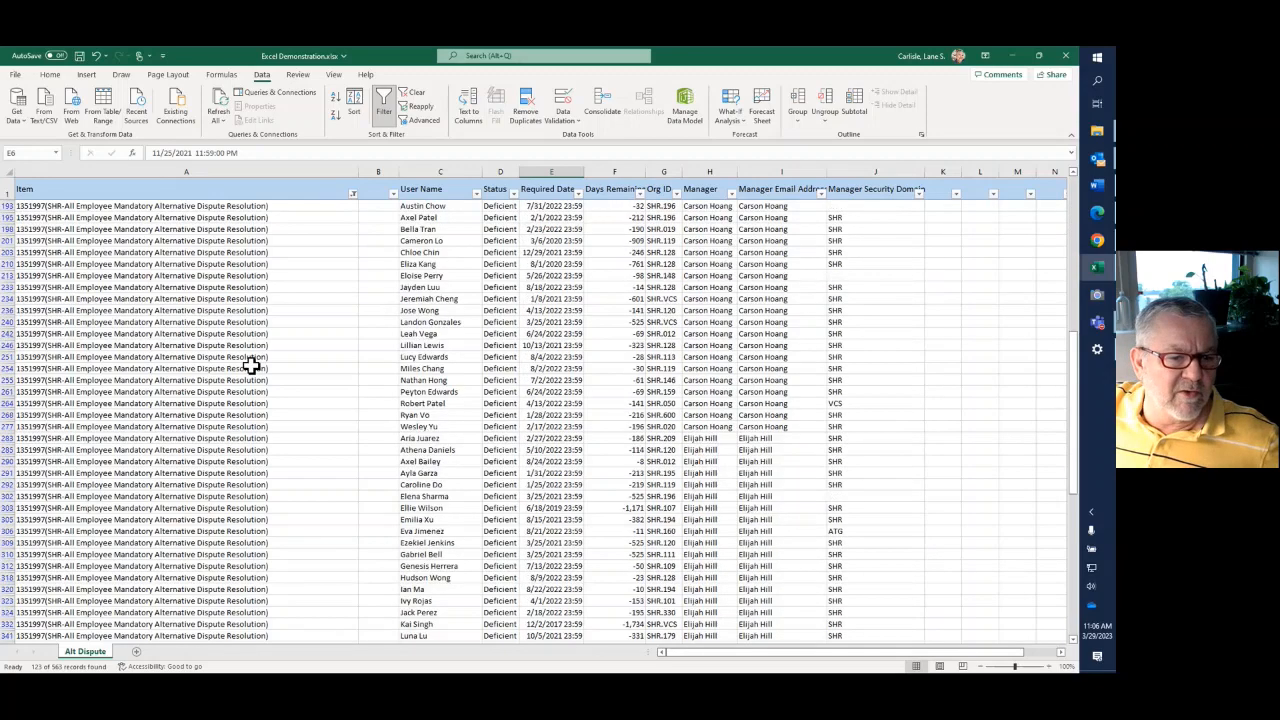
{"action": "scroll", "coordinate": [250, 367], "scroll_direction": "down", "scroll_amount": 12}
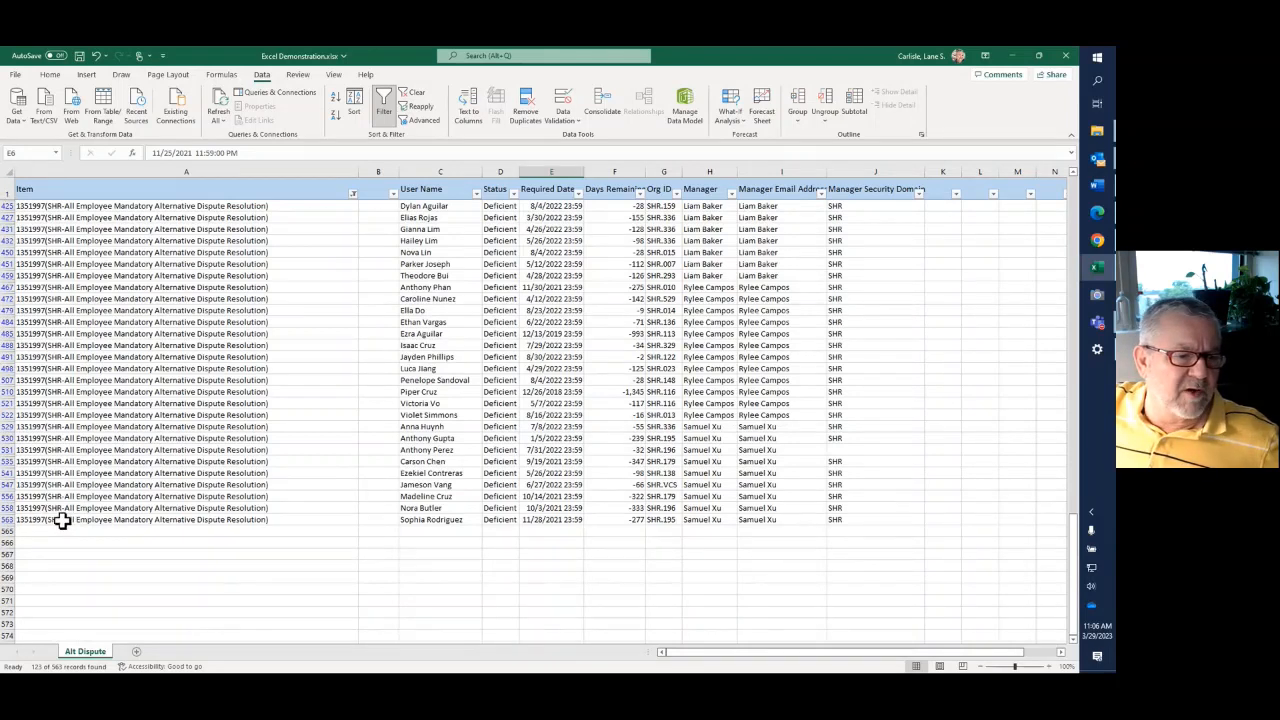
{"action": "scroll", "coordinate": [207, 450], "scroll_direction": "up", "scroll_amount": 12}
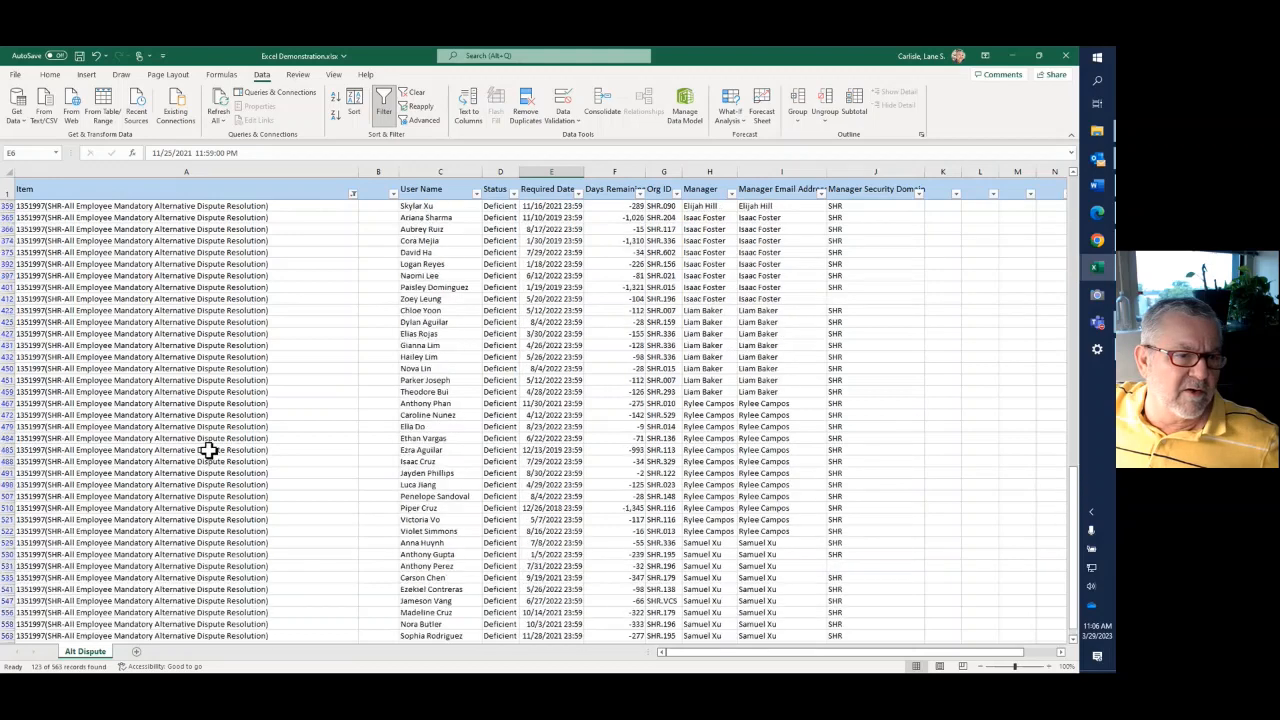
{"action": "scroll", "coordinate": [209, 449], "scroll_direction": "up", "scroll_amount": 11}
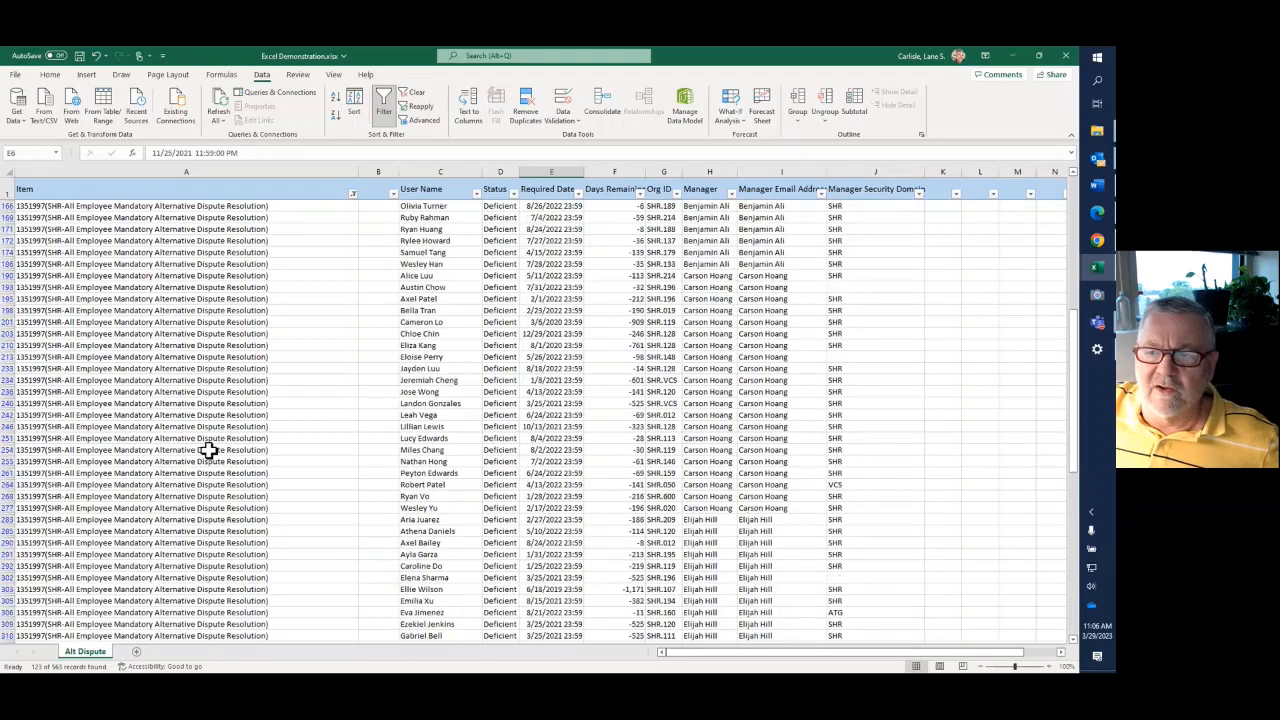
{"action": "scroll", "coordinate": [1059, 304], "scroll_direction": "up", "scroll_amount": 9}
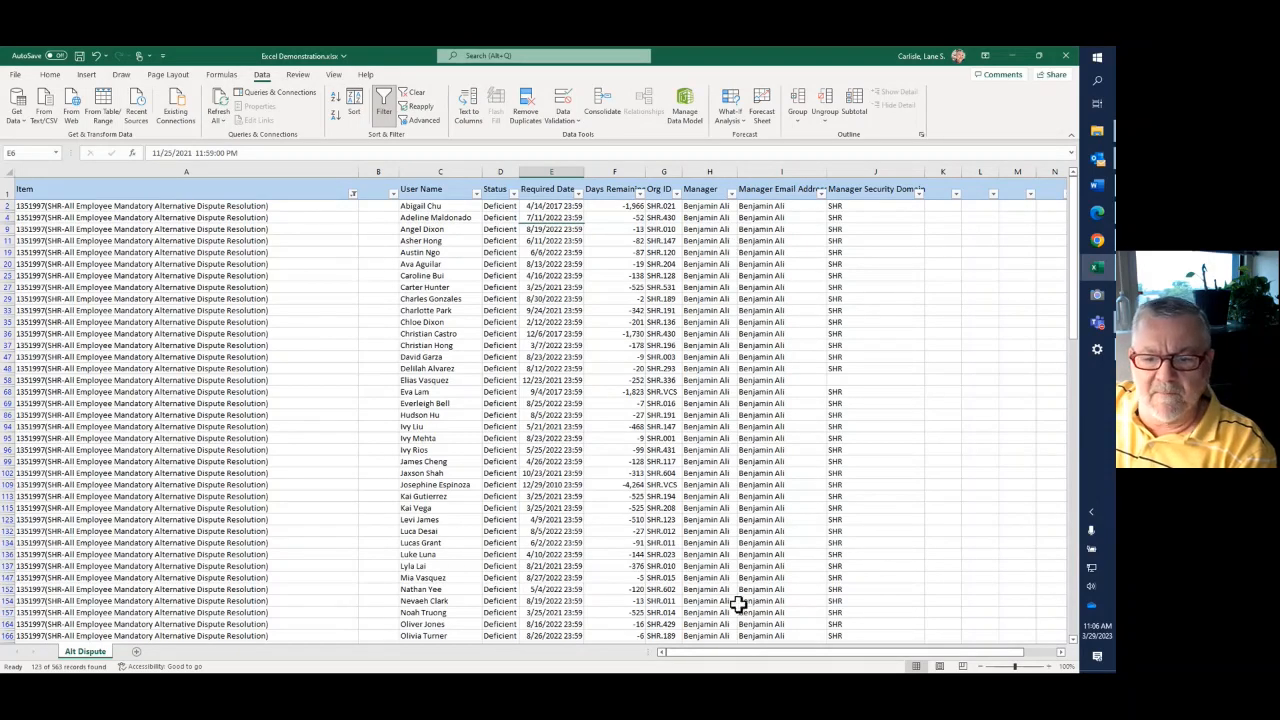
{"action": "scroll", "coordinate": [740, 598], "scroll_direction": "down", "scroll_amount": 3}
{"action": "scroll", "coordinate": [740, 588], "scroll_direction": "down", "scroll_amount": 5}
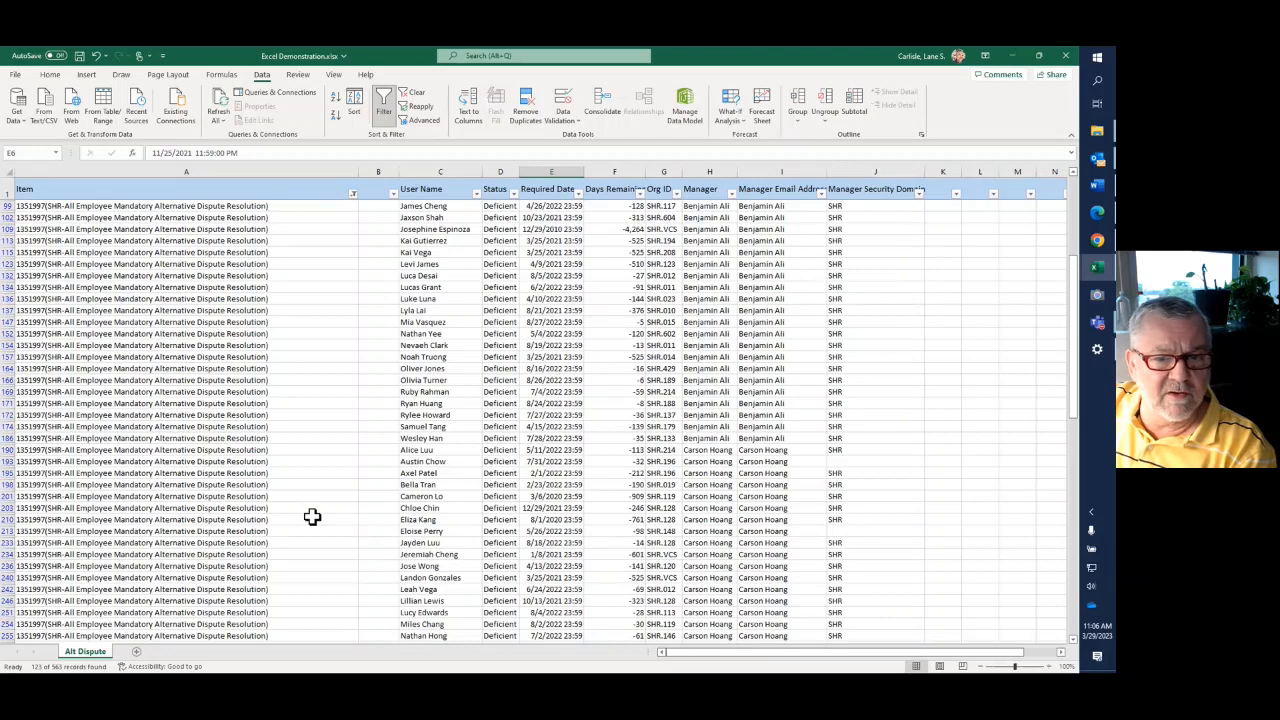
{"action": "scroll", "coordinate": [312, 516], "scroll_direction": "up", "scroll_amount": 7}
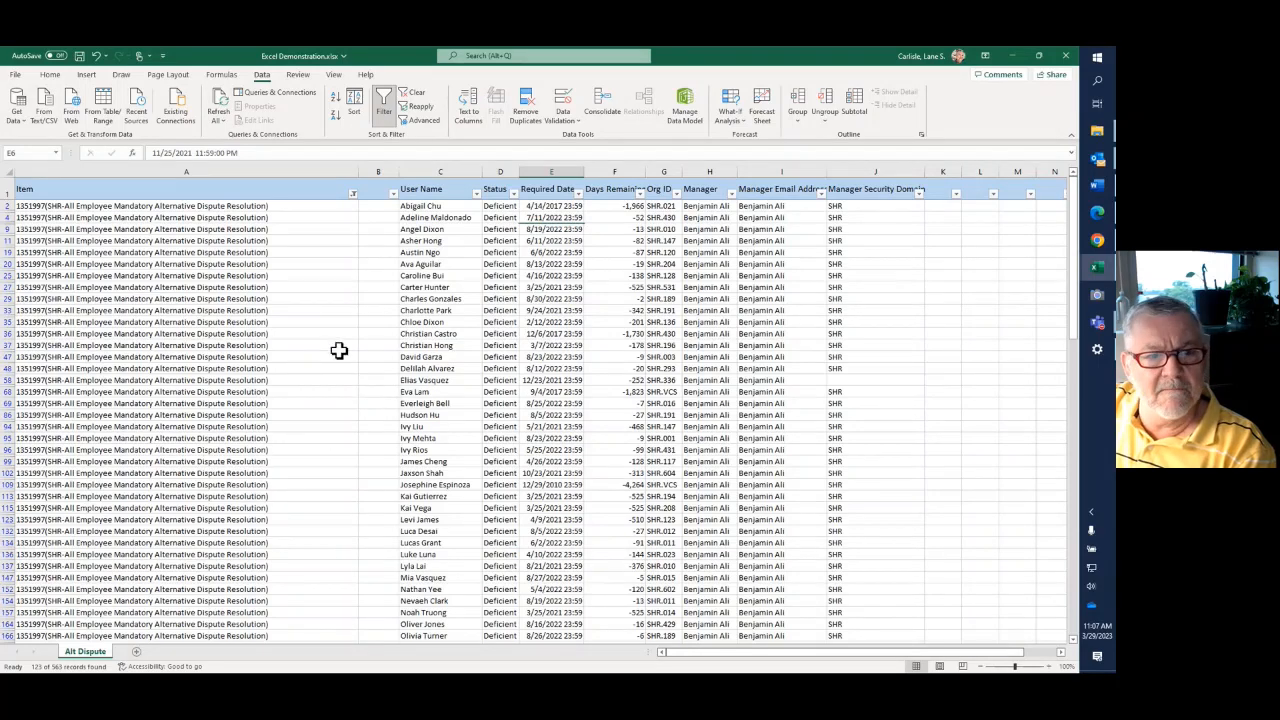
Step: Select the filtered Item cells from the first record to the last to count them, and return to the first record
{"action": "left_click", "coordinate": [177, 206]}
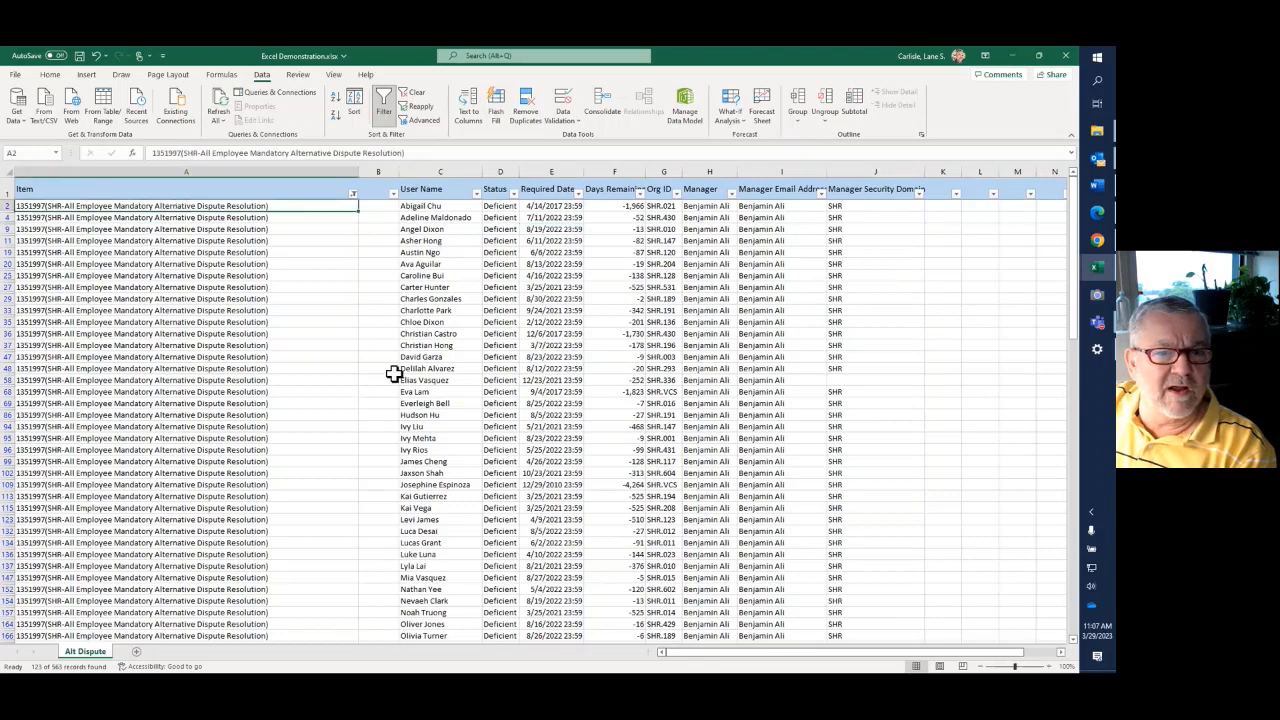
{"action": "scroll", "coordinate": [296, 369], "scroll_direction": "down", "scroll_amount": 15}
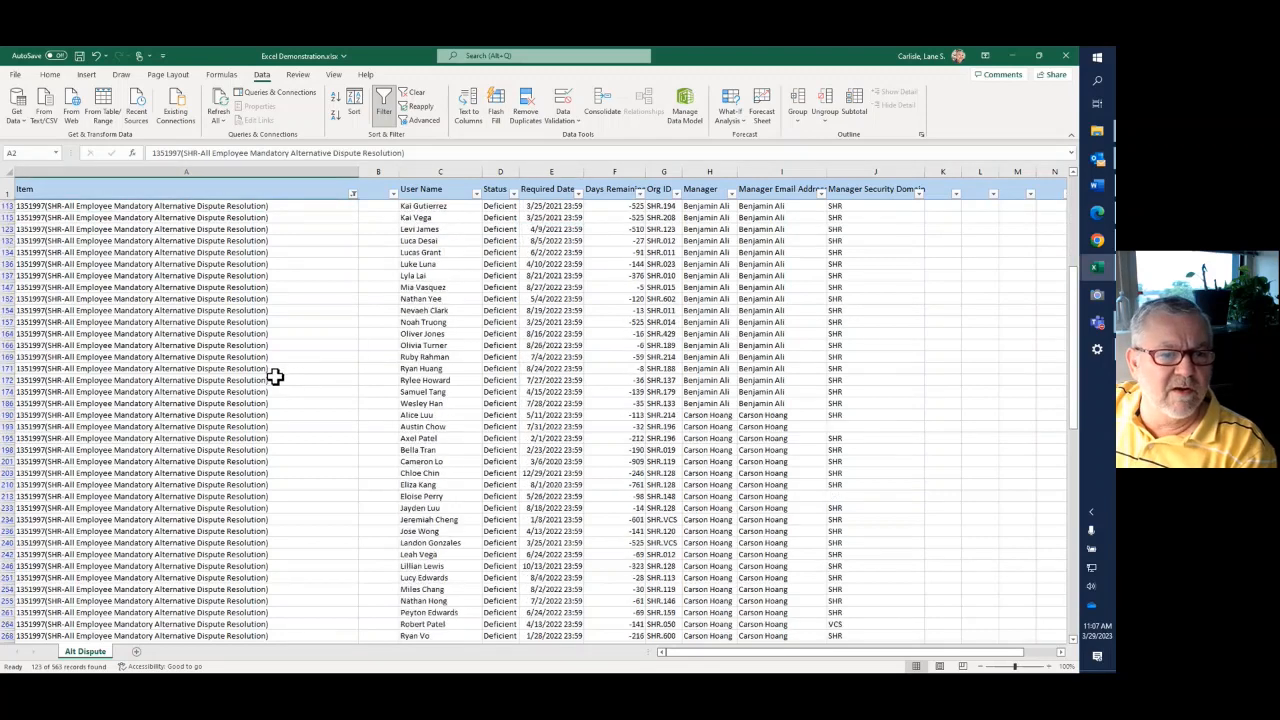
{"action": "scroll", "coordinate": [272, 377], "scroll_direction": "down", "scroll_amount": 20}
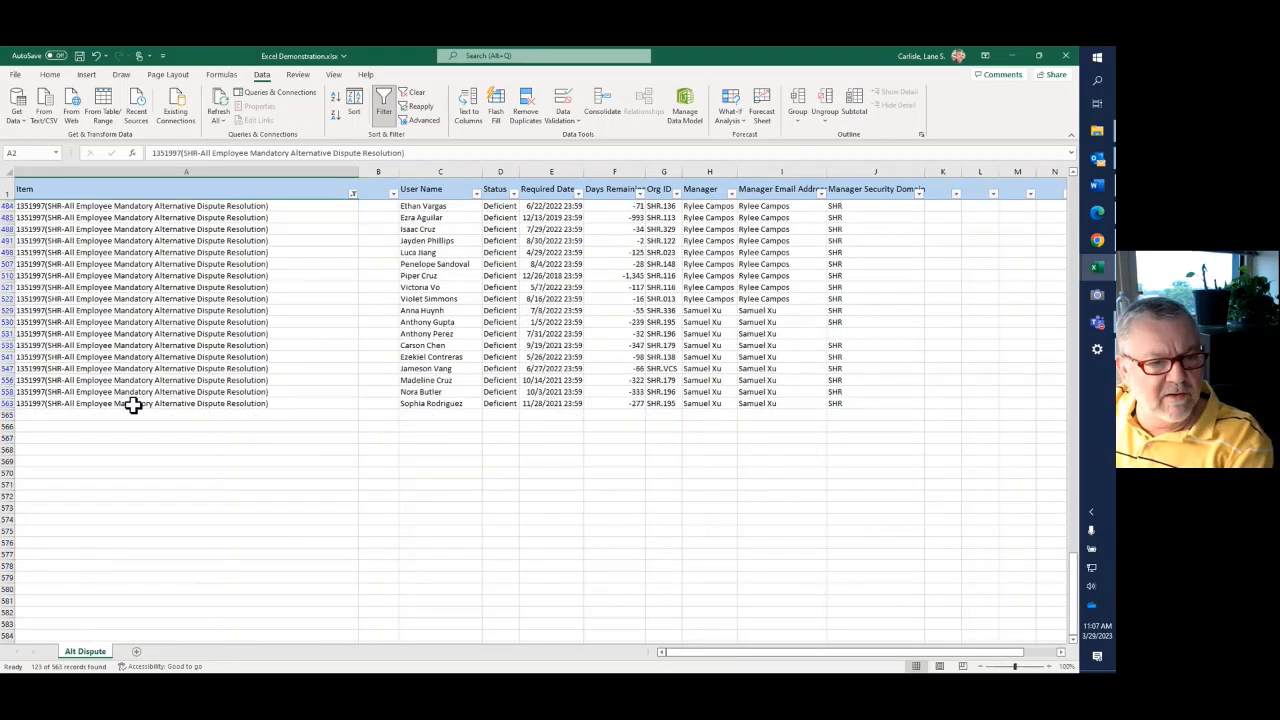
{"action": "left_click", "coordinate": [133, 405], "text": "shift"}
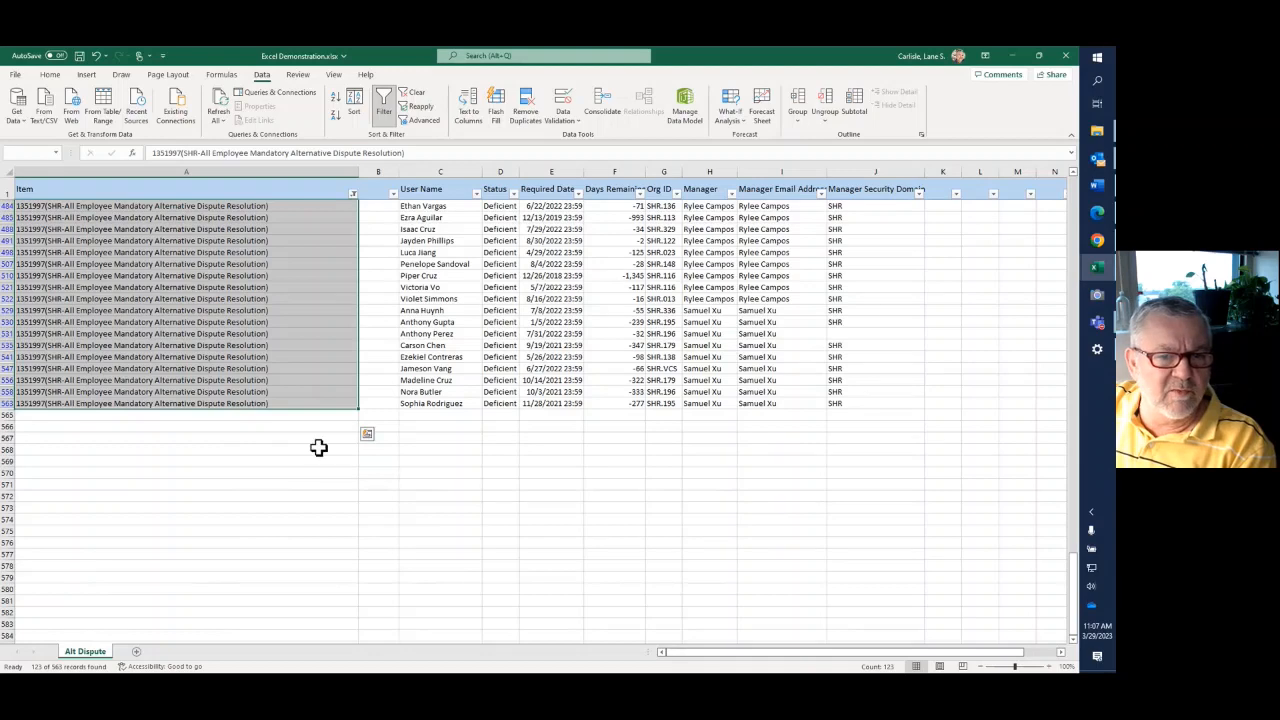
{"action": "scroll", "coordinate": [355, 406], "scroll_direction": "up", "scroll_amount": 9}
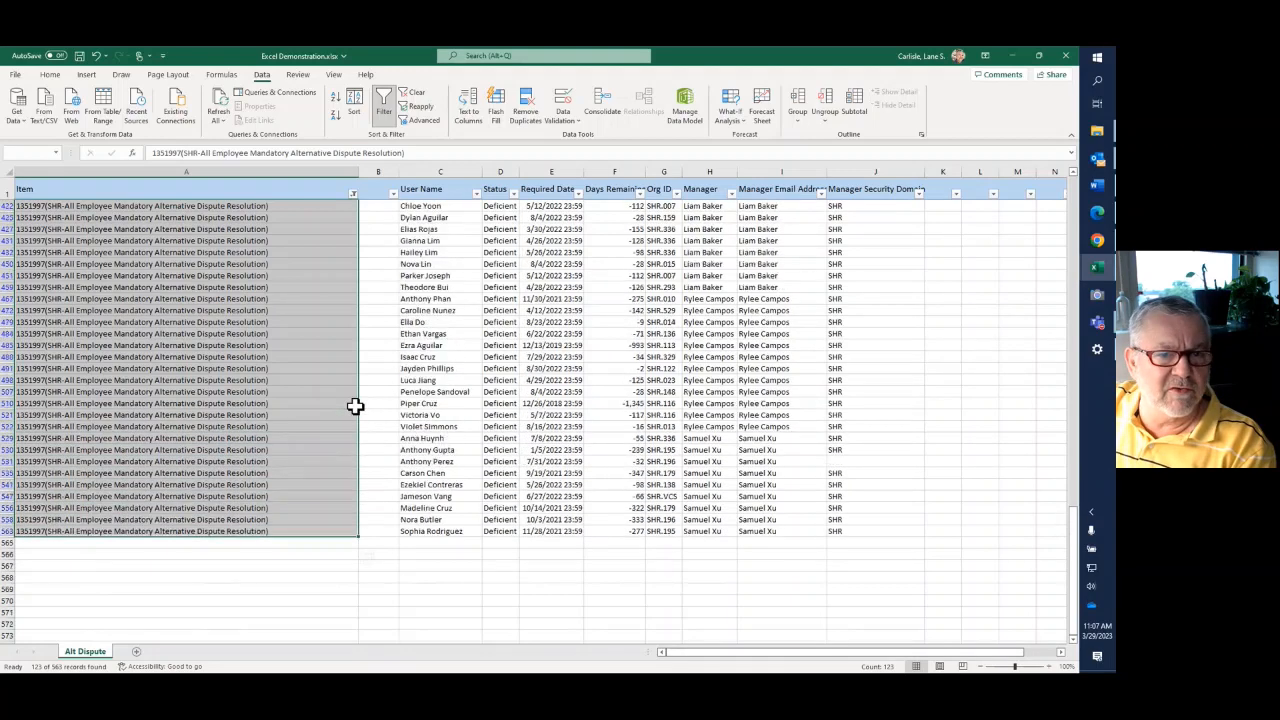
{"action": "scroll", "coordinate": [355, 406], "scroll_direction": "up", "scroll_amount": 7}
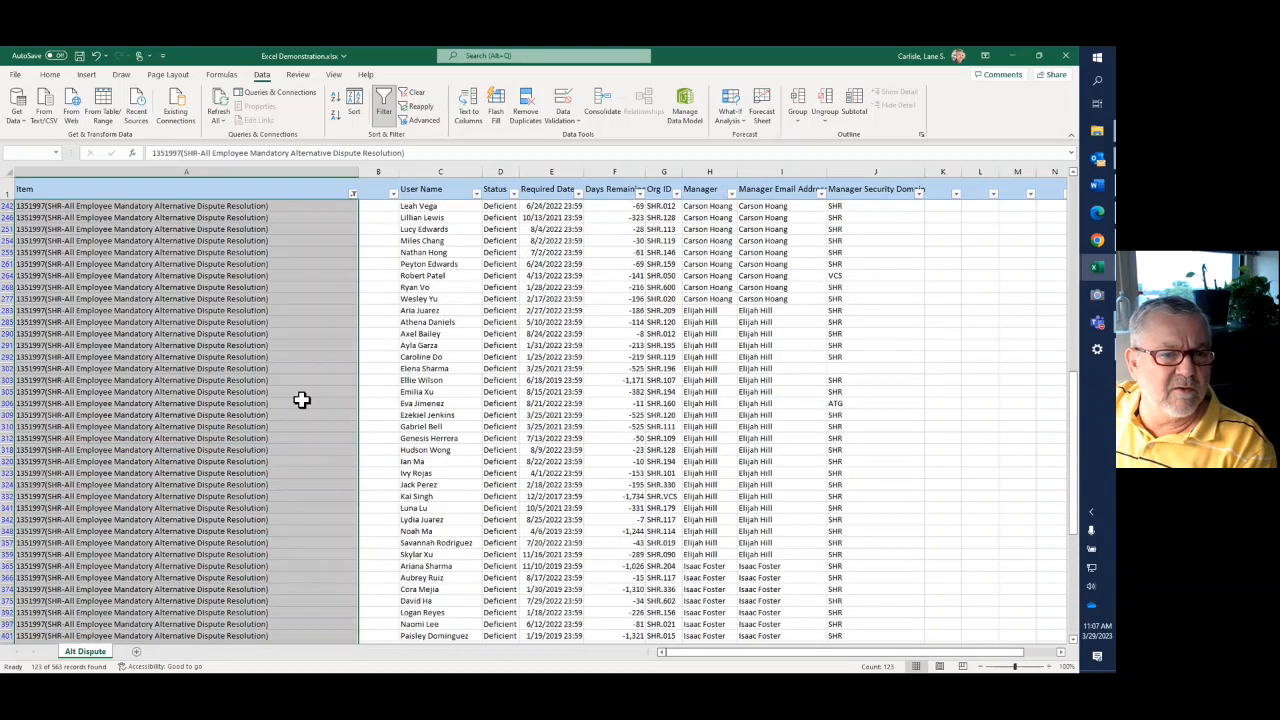
{"action": "left_click", "coordinate": [215, 297]}
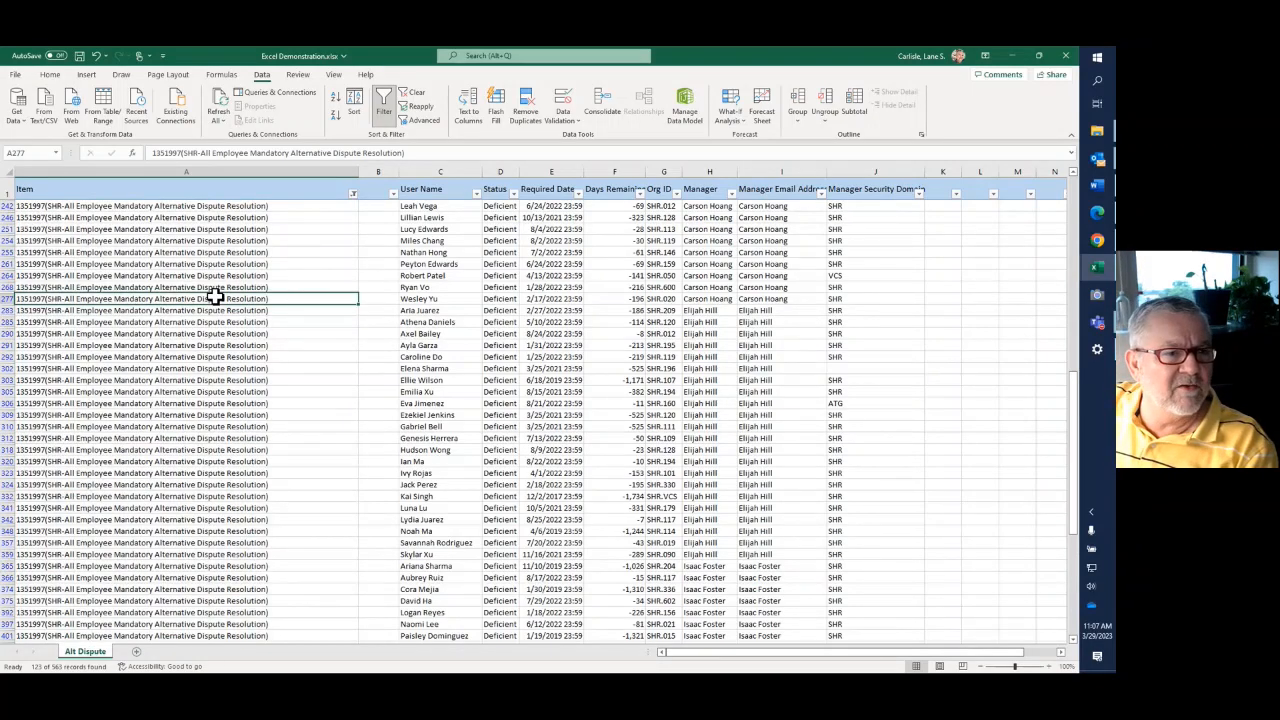
{"action": "key", "text": "ctrl+Home"}
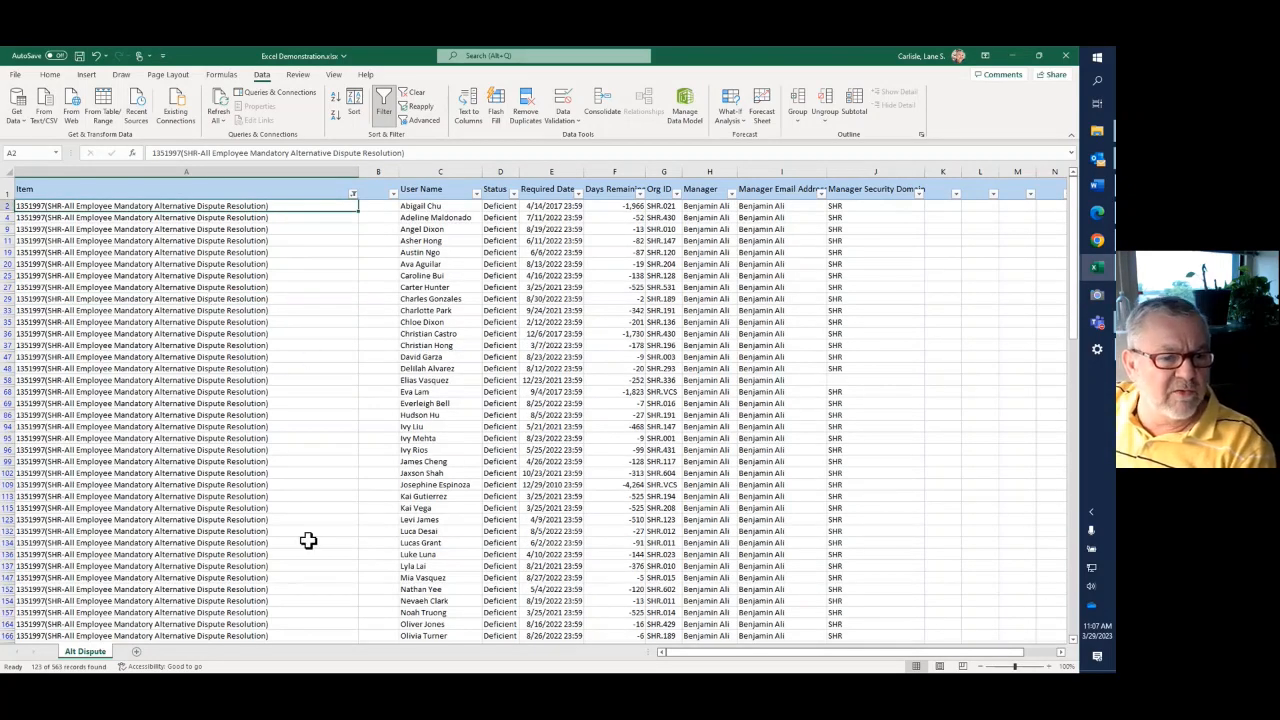
Step: Create a copy of the Alt Dispute worksheet and place it at the end of the workbook
{"action": "right_click", "coordinate": [85, 655]}
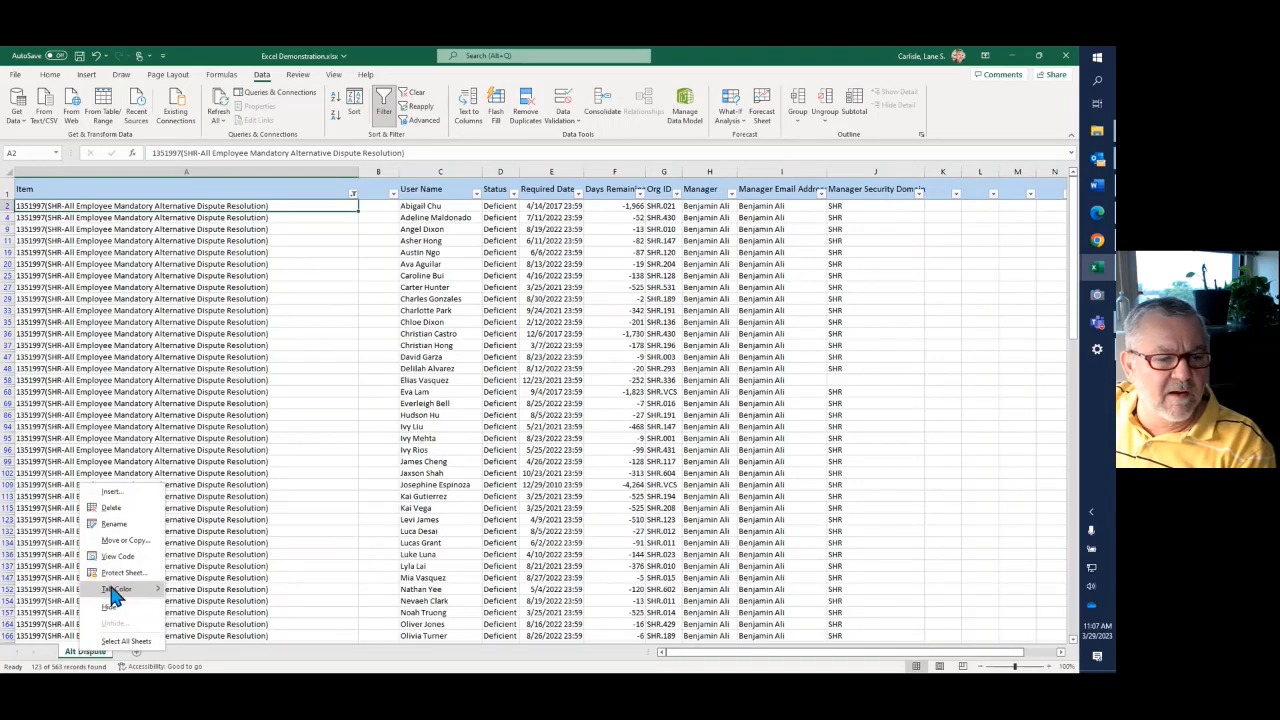
{"action": "left_click", "coordinate": [125, 541]}
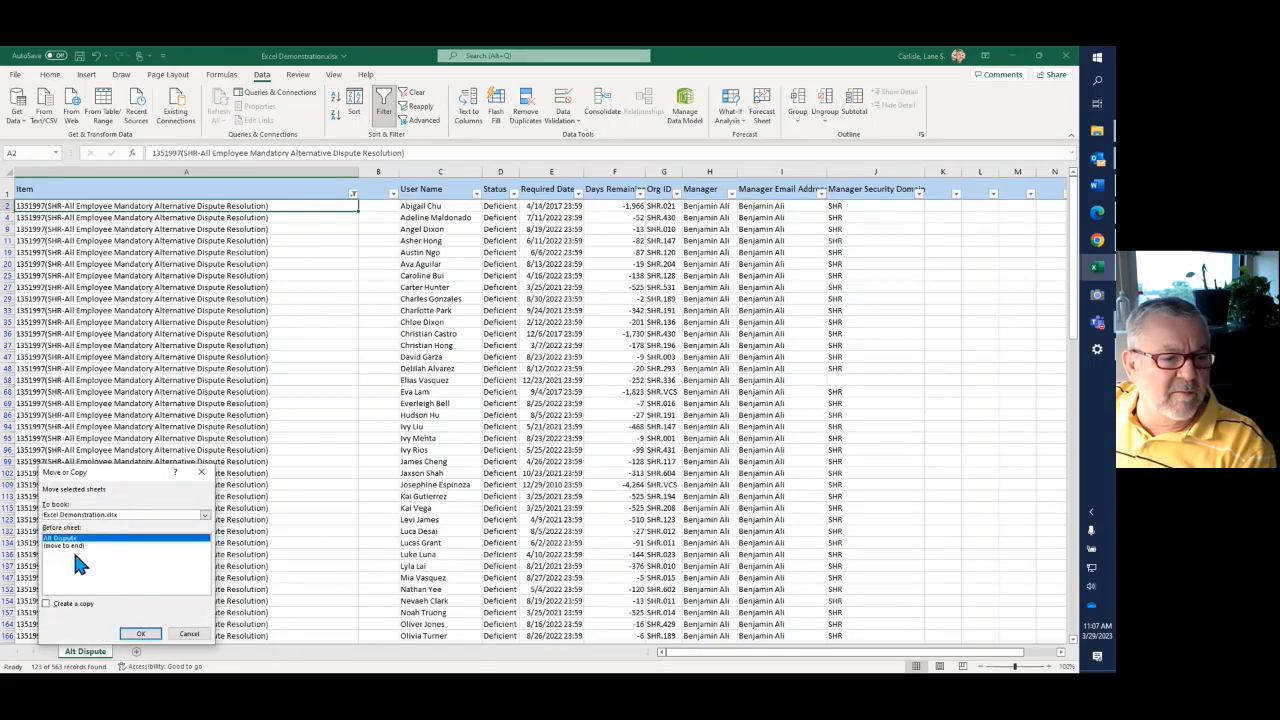
{"action": "left_click", "coordinate": [46, 603]}
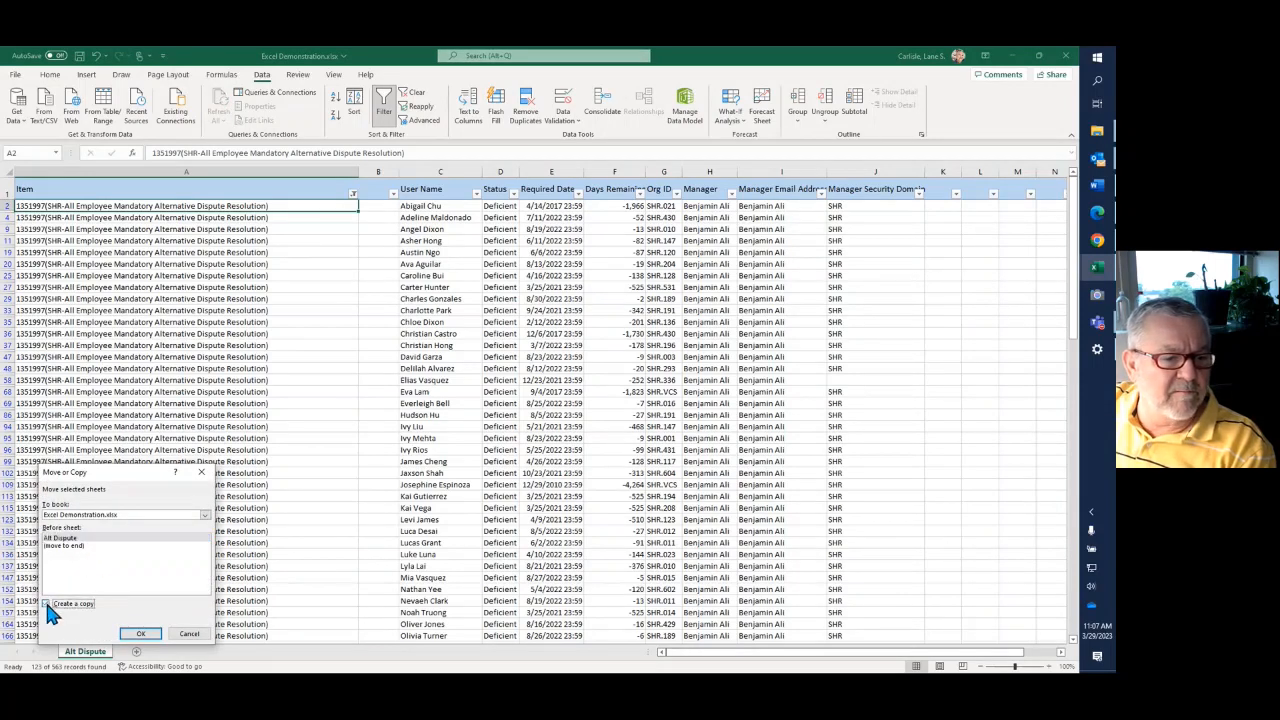
{"action": "left_click", "coordinate": [67, 544]}
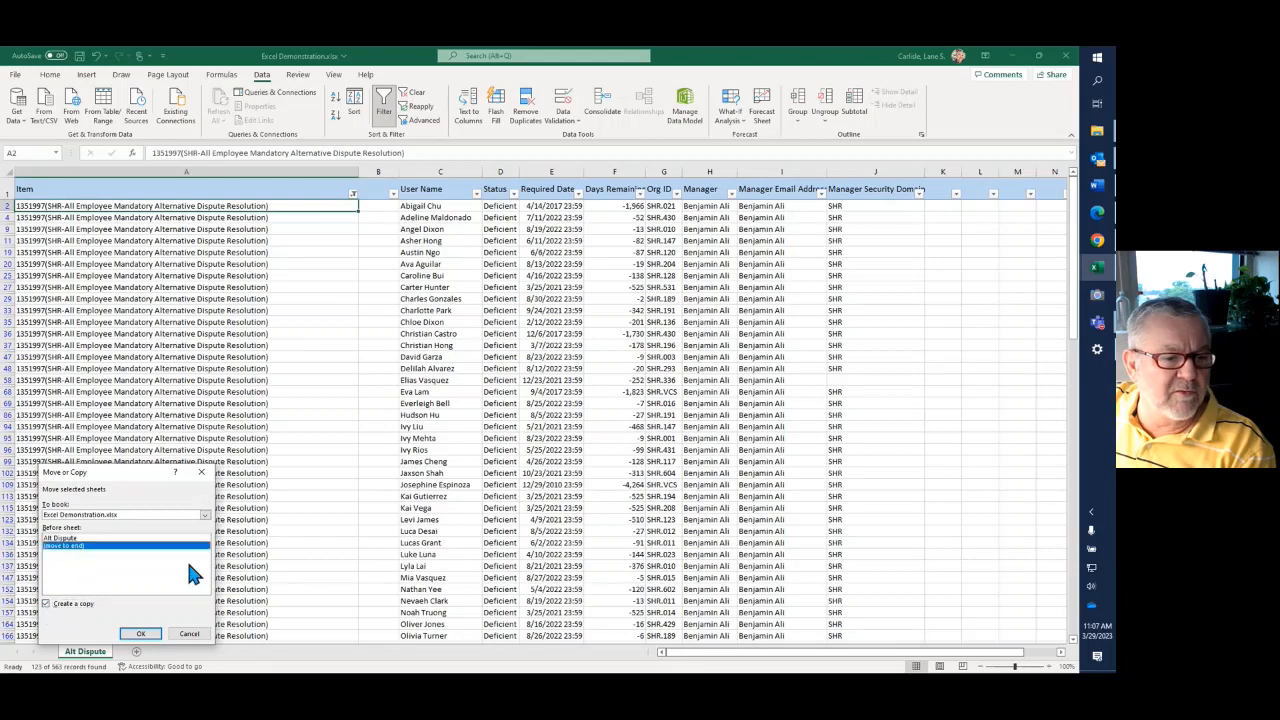
{"action": "left_click", "coordinate": [142, 634]}
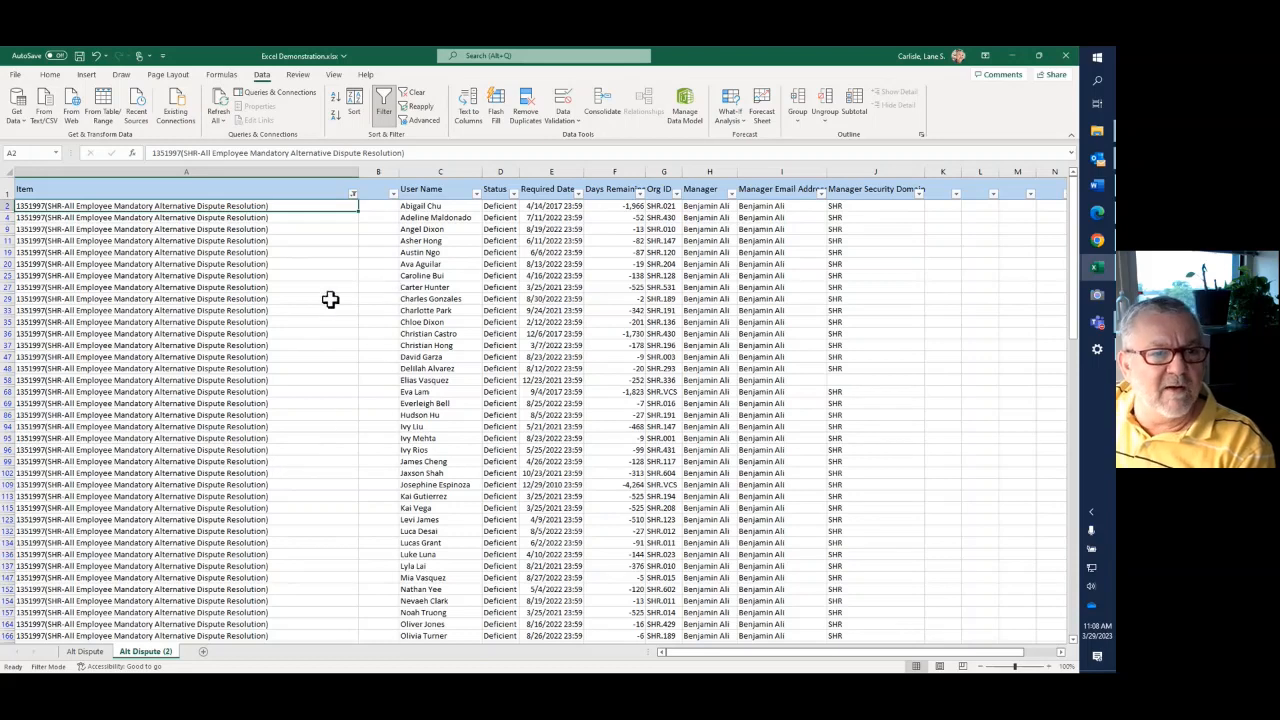
Step: Change the Item filter on the copied sheet to show only the 1352002 (SHR-All Employee Mandatory Diversity/EEO) entries
{"action": "left_click", "coordinate": [323, 251]}
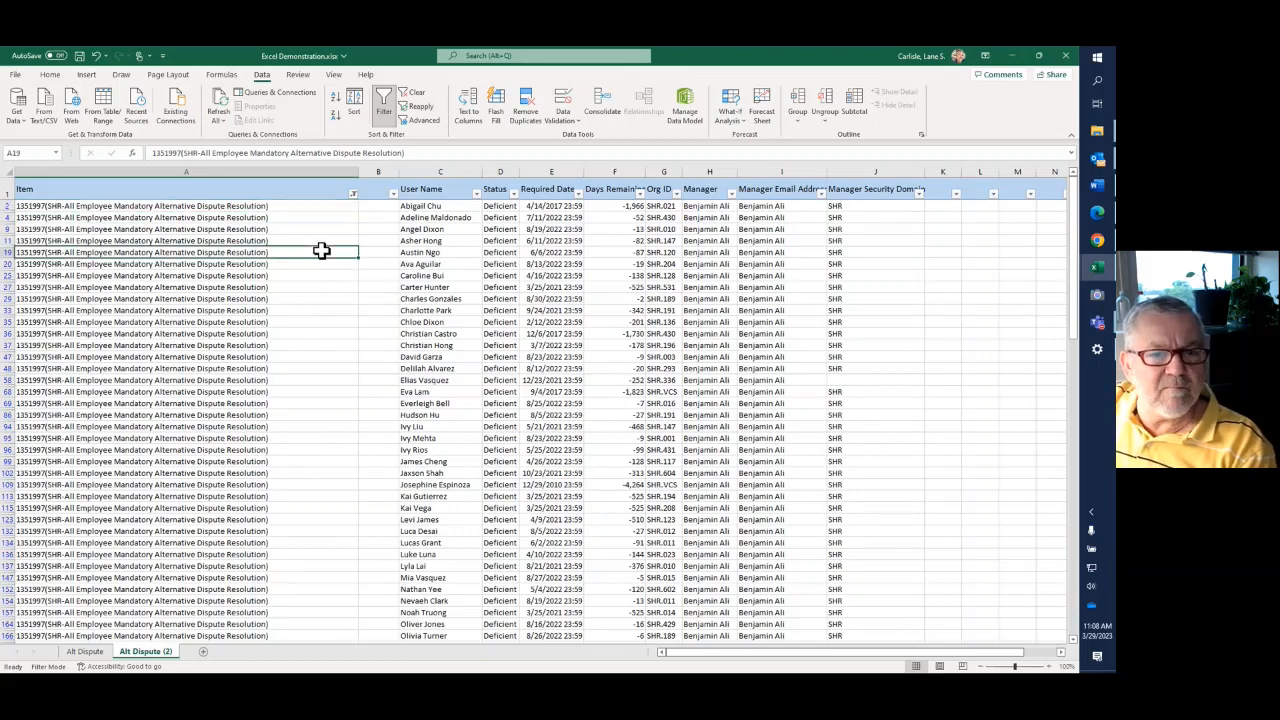
{"action": "left_click", "coordinate": [352, 194]}
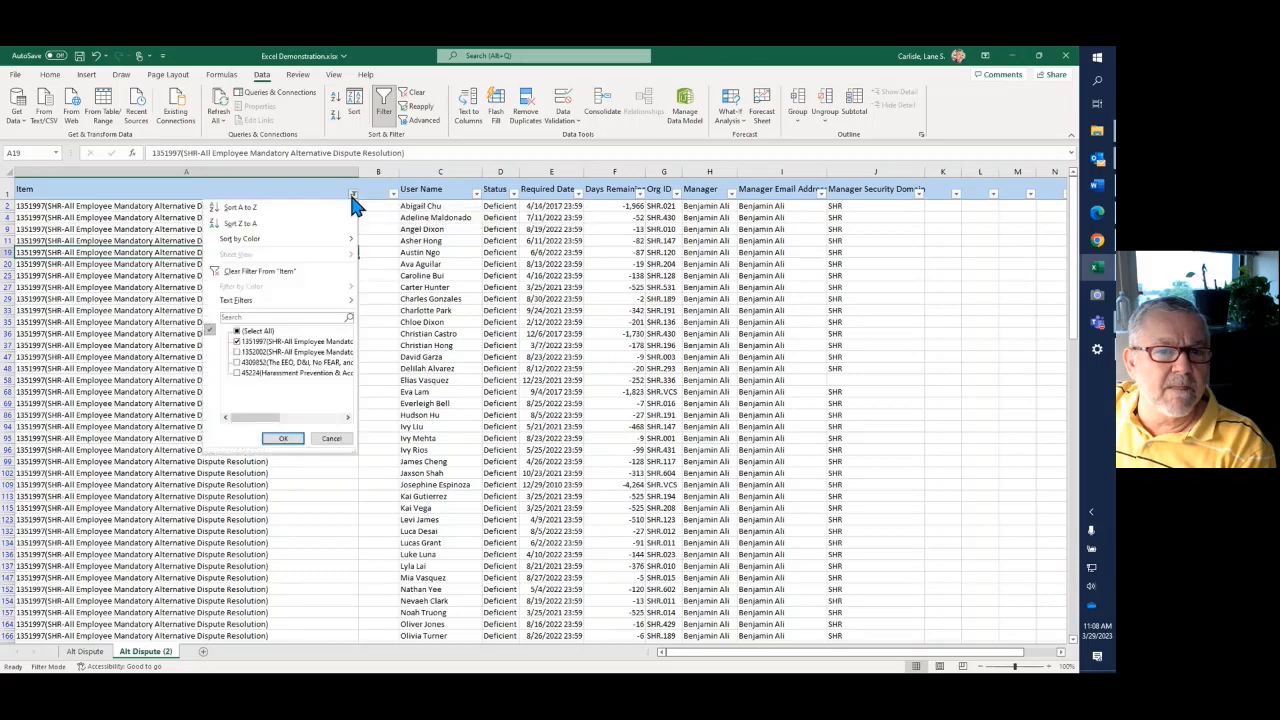
{"action": "left_click", "coordinate": [238, 352]}
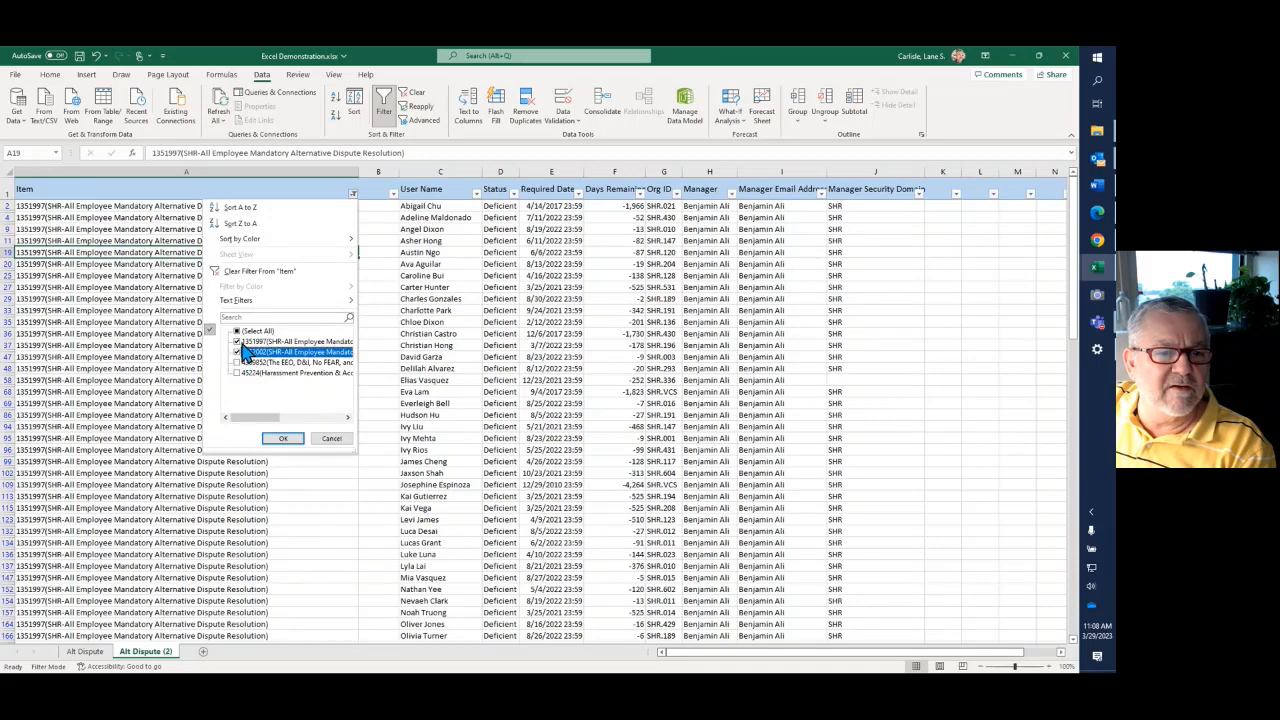
{"action": "left_click", "coordinate": [284, 440]}
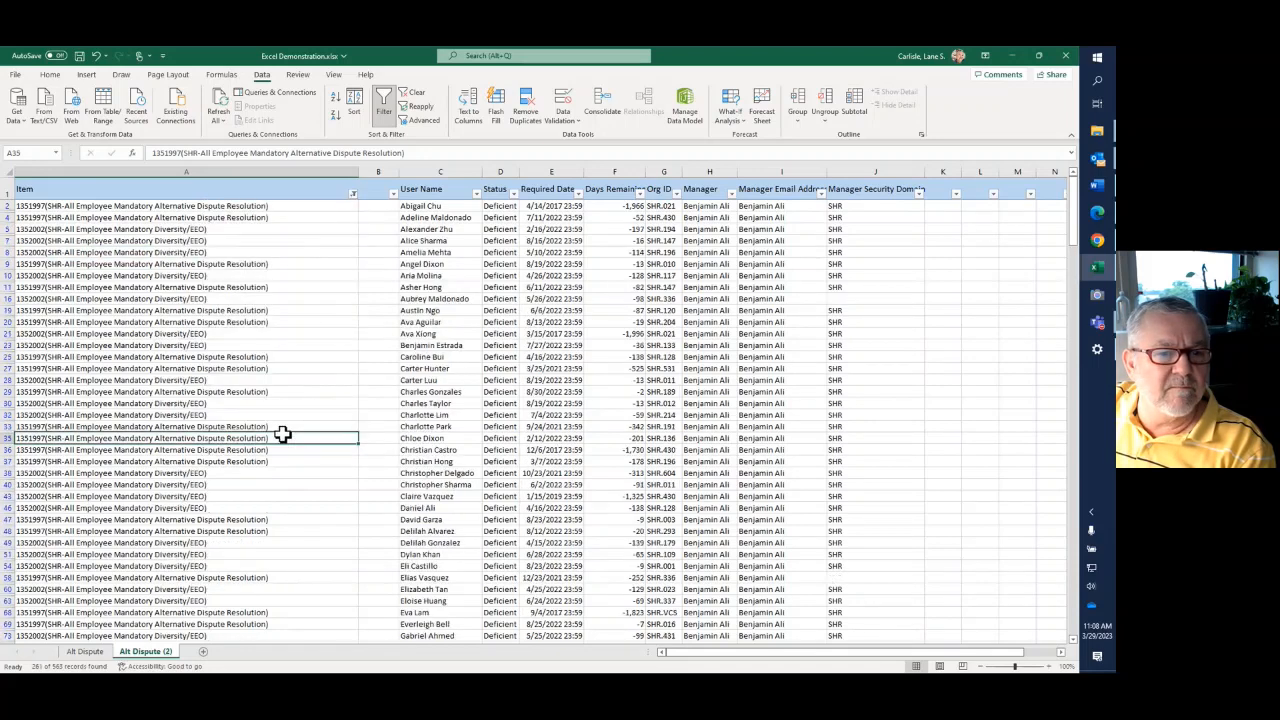
{"action": "left_click", "coordinate": [352, 193]}
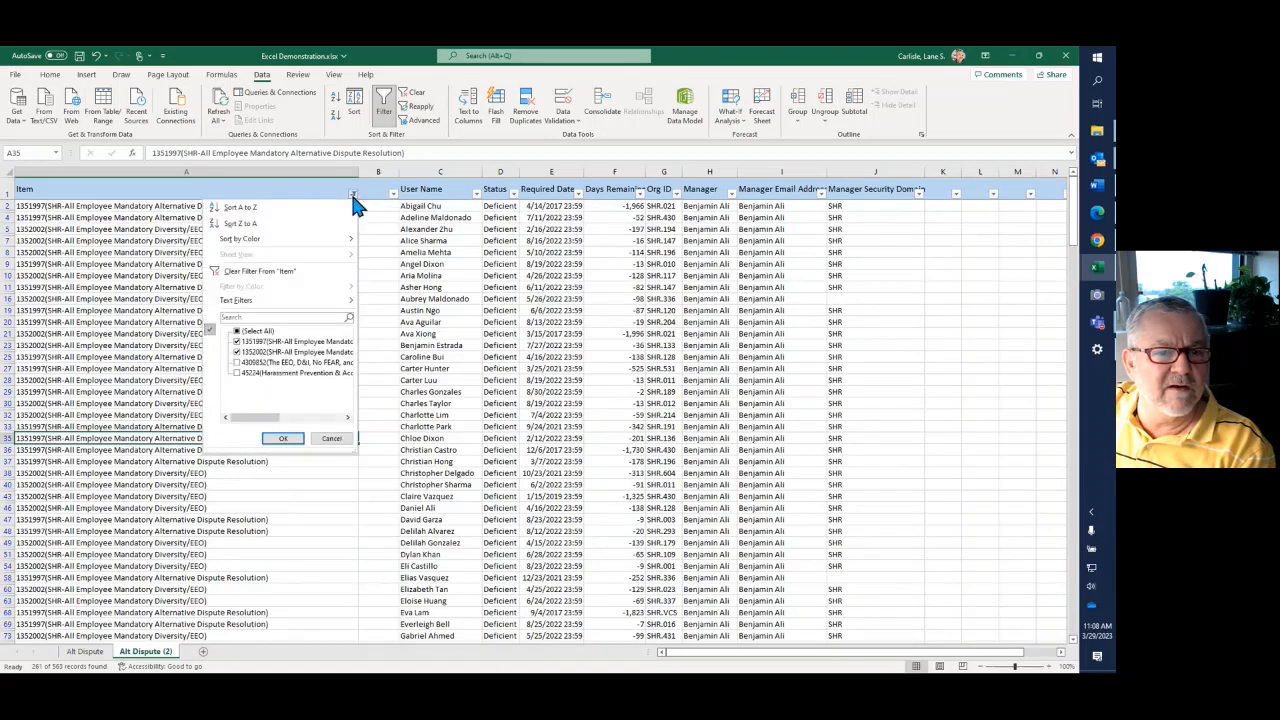
{"action": "left_click", "coordinate": [237, 342]}
{"action": "left_click", "coordinate": [283, 440]}
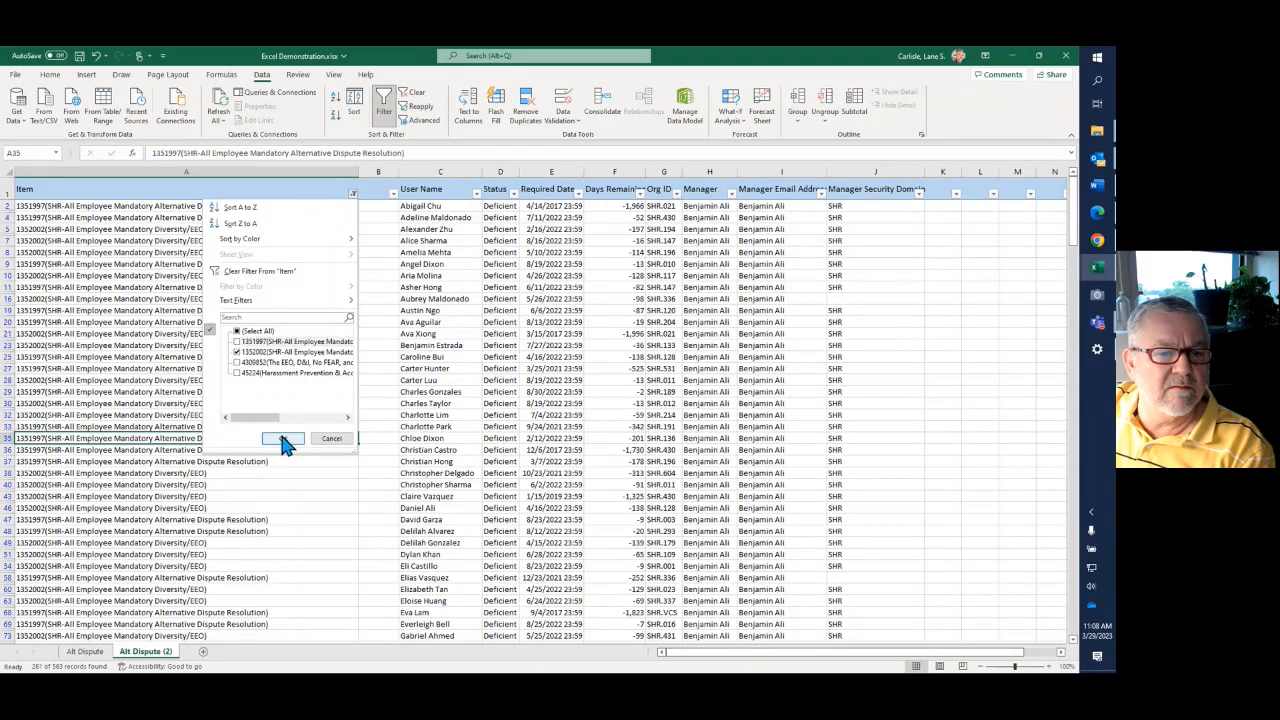
{"action": "left_click", "coordinate": [283, 440]}
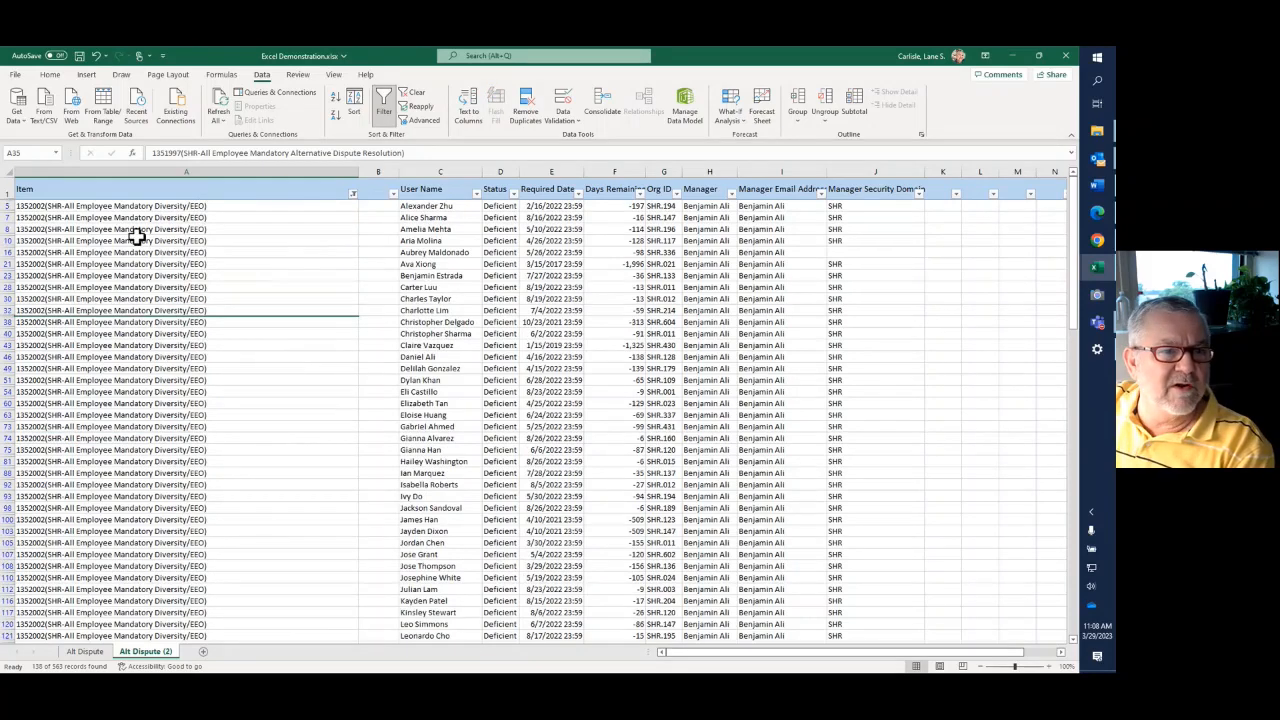
Step: Rename the copied Alt Dispute (2) worksheet as Man Diversity
{"action": "right_click", "coordinate": [146, 656]}
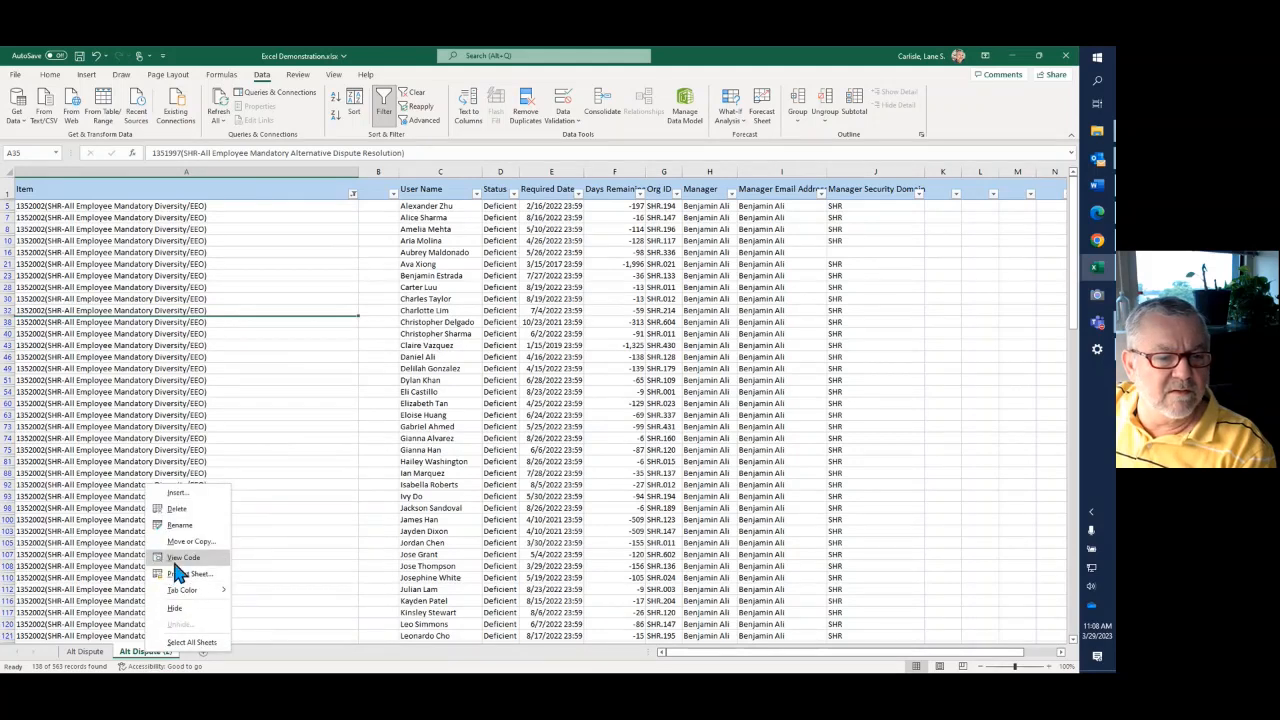
{"action": "left_click", "coordinate": [181, 526]}
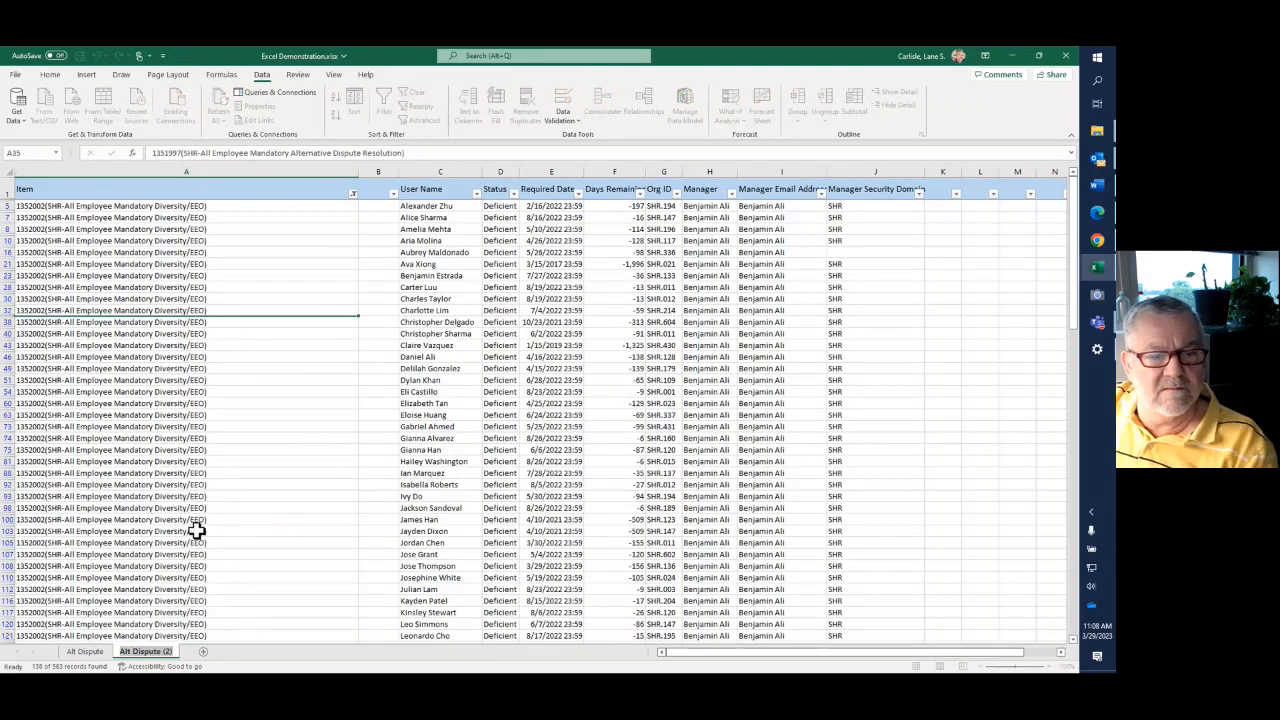
{"action": "type", "text": "Ma"}
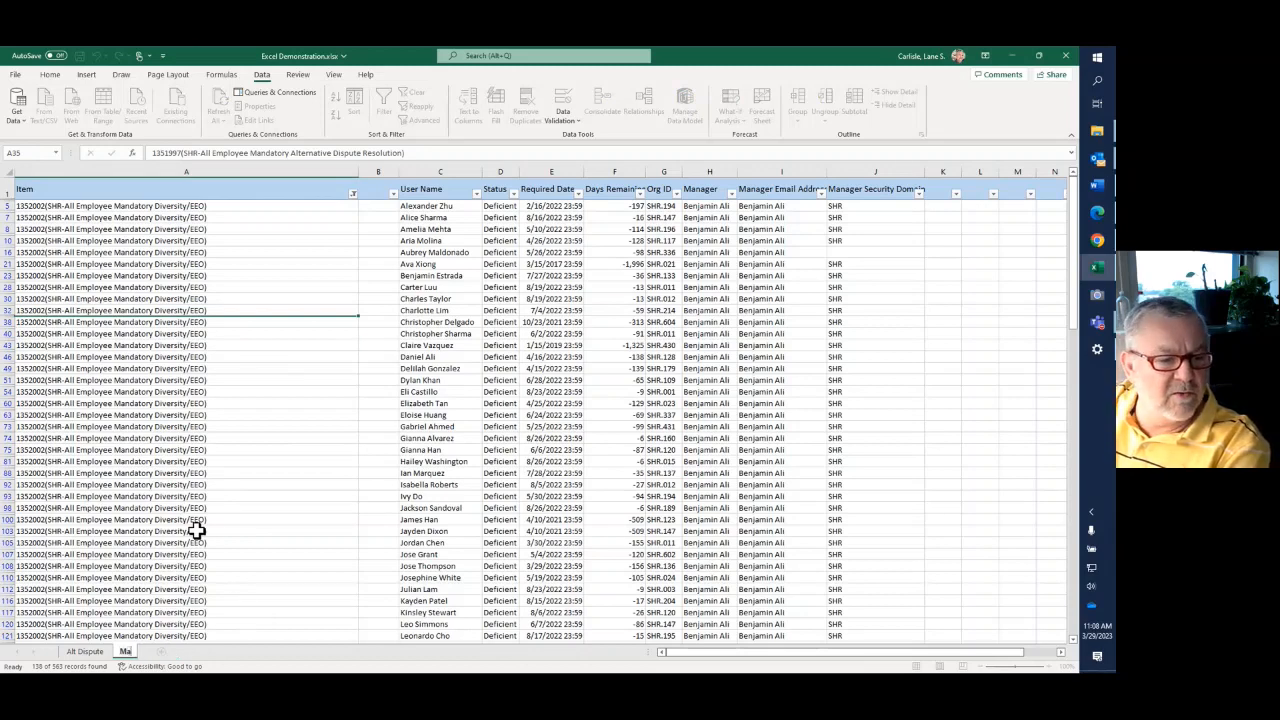
{"action": "type", "text": "n Diversity"}
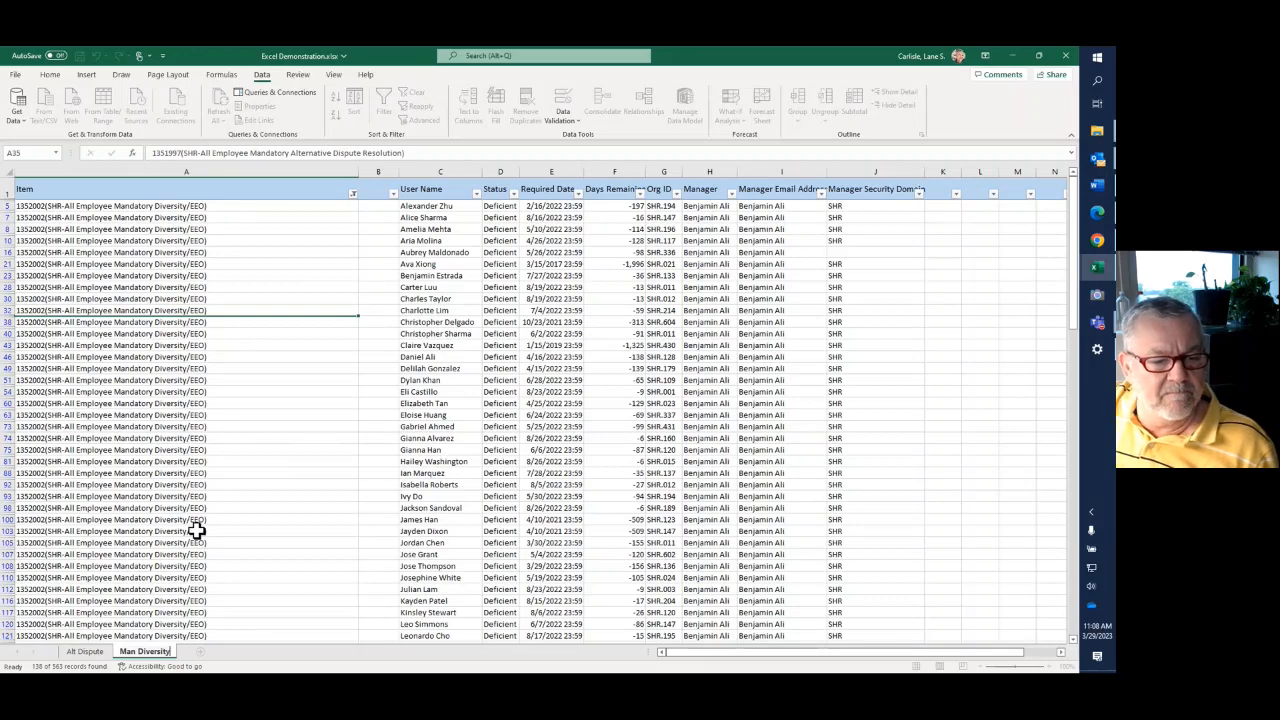
{"action": "key", "text": "Return"}
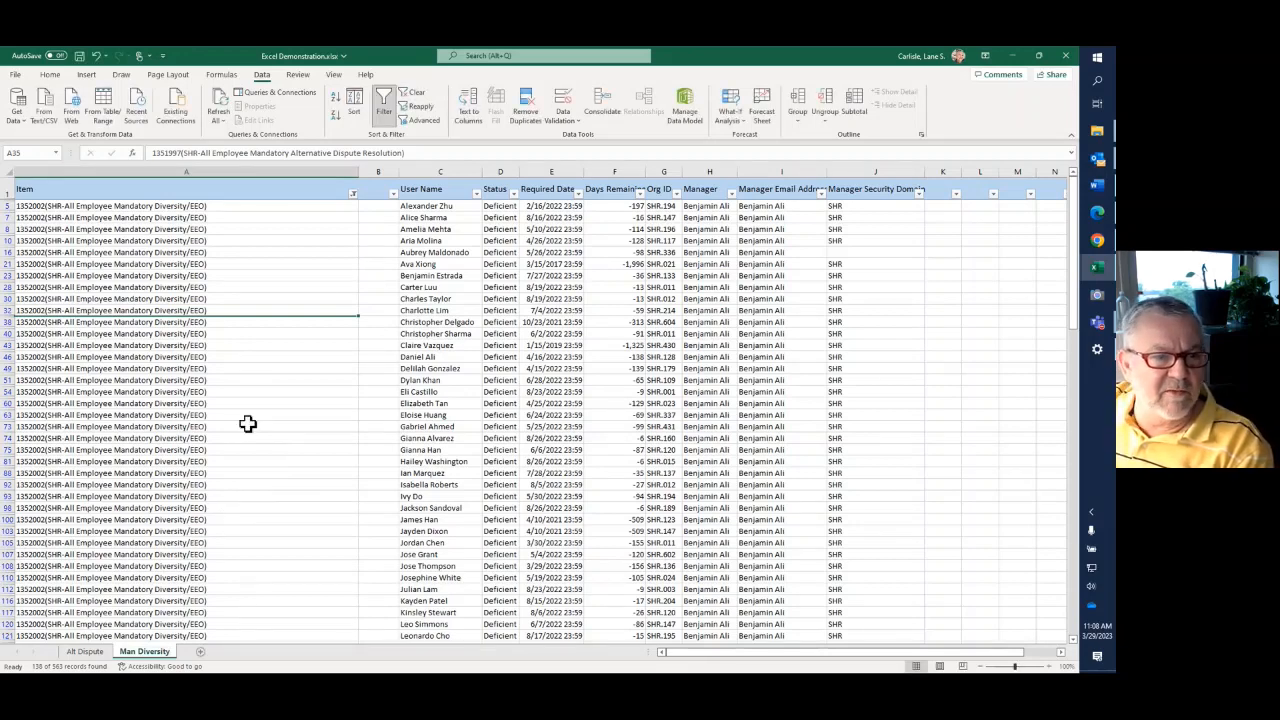
Step: Create a copy of the Man Diversity worksheet and place it at the end of the workbook
{"action": "scroll", "coordinate": [325, 348], "scroll_direction": "down", "scroll_amount": 3}
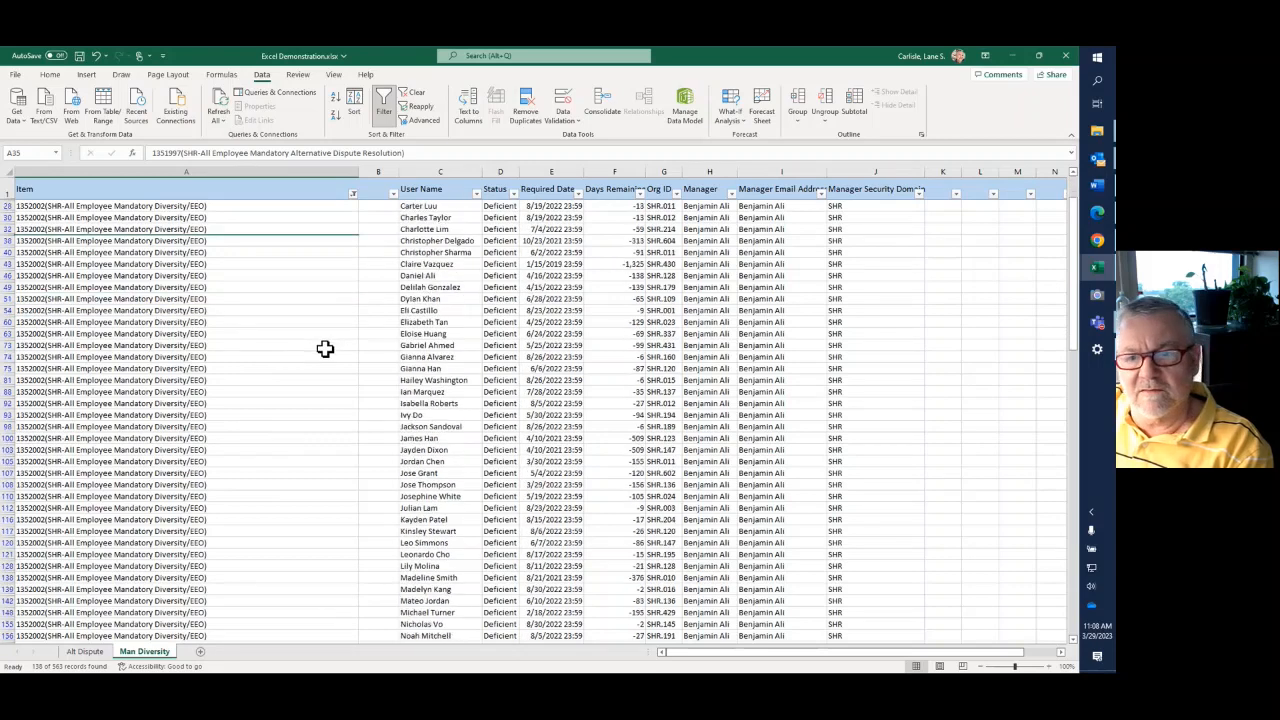
{"action": "scroll", "coordinate": [325, 348], "scroll_direction": "down", "scroll_amount": 8}
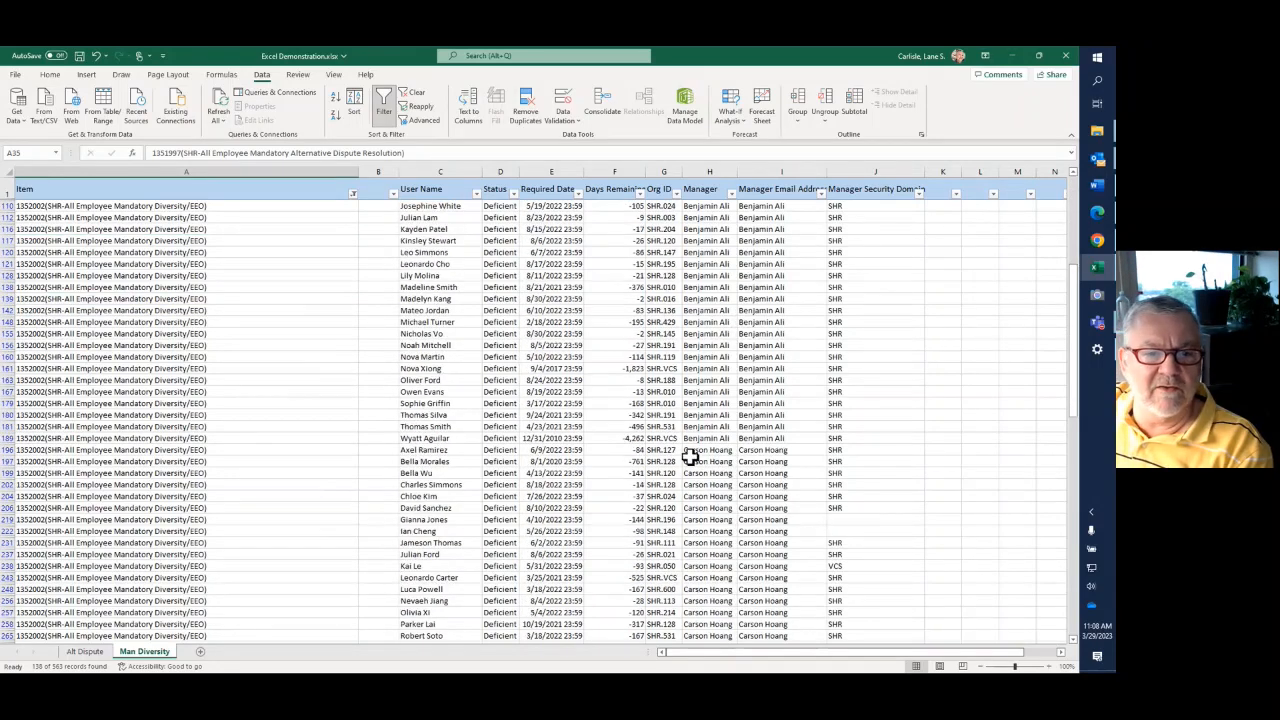
{"action": "scroll", "coordinate": [233, 358], "scroll_direction": "up", "scroll_amount": 10}
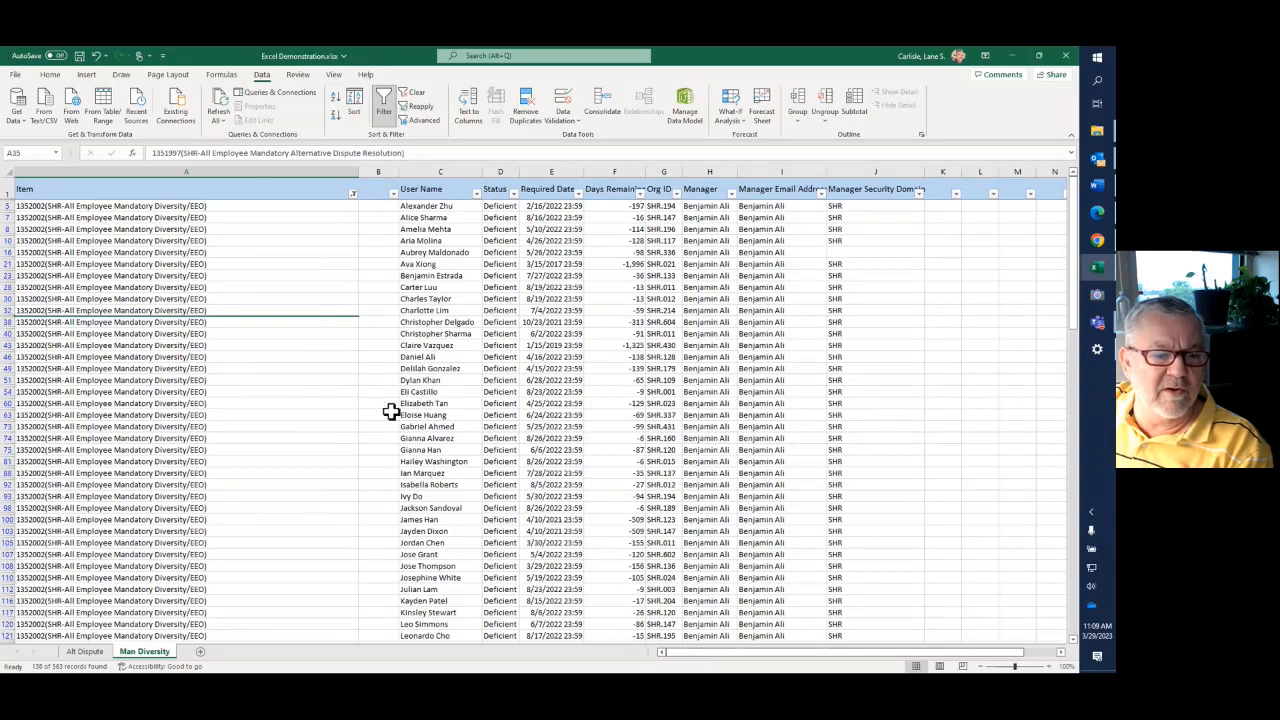
{"action": "right_click", "coordinate": [145, 656]}
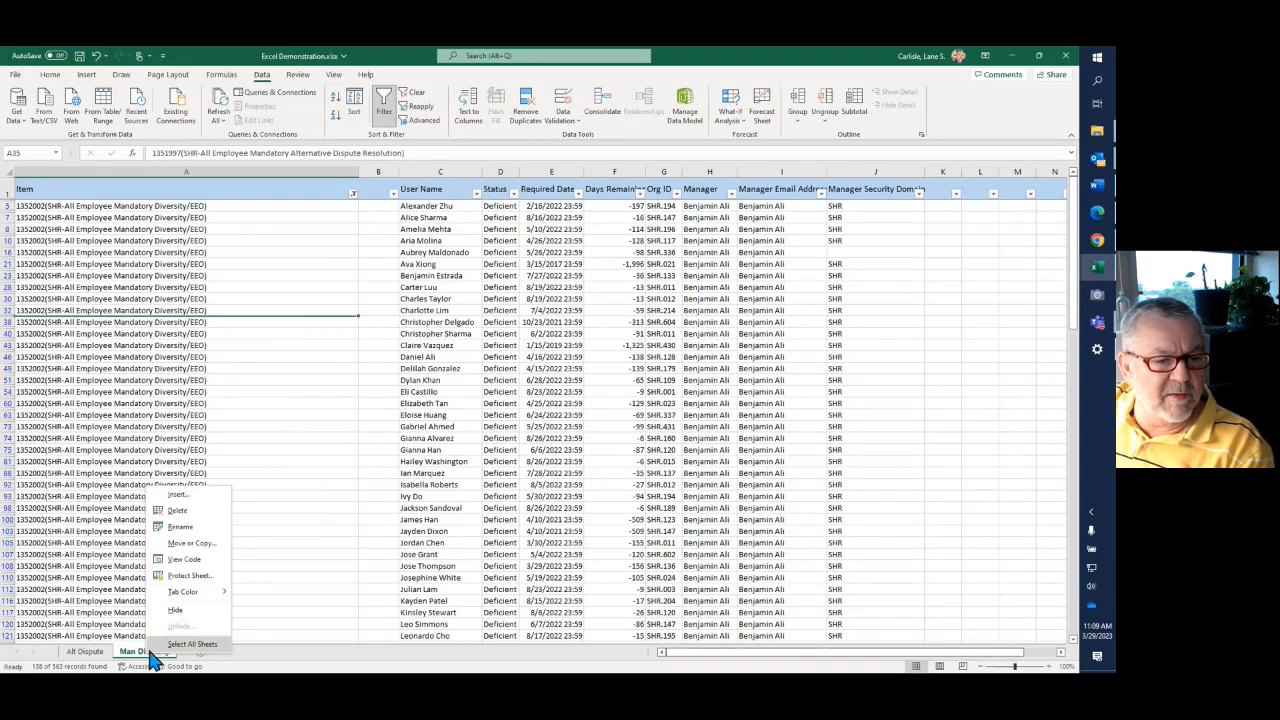
{"action": "left_click", "coordinate": [186, 544]}
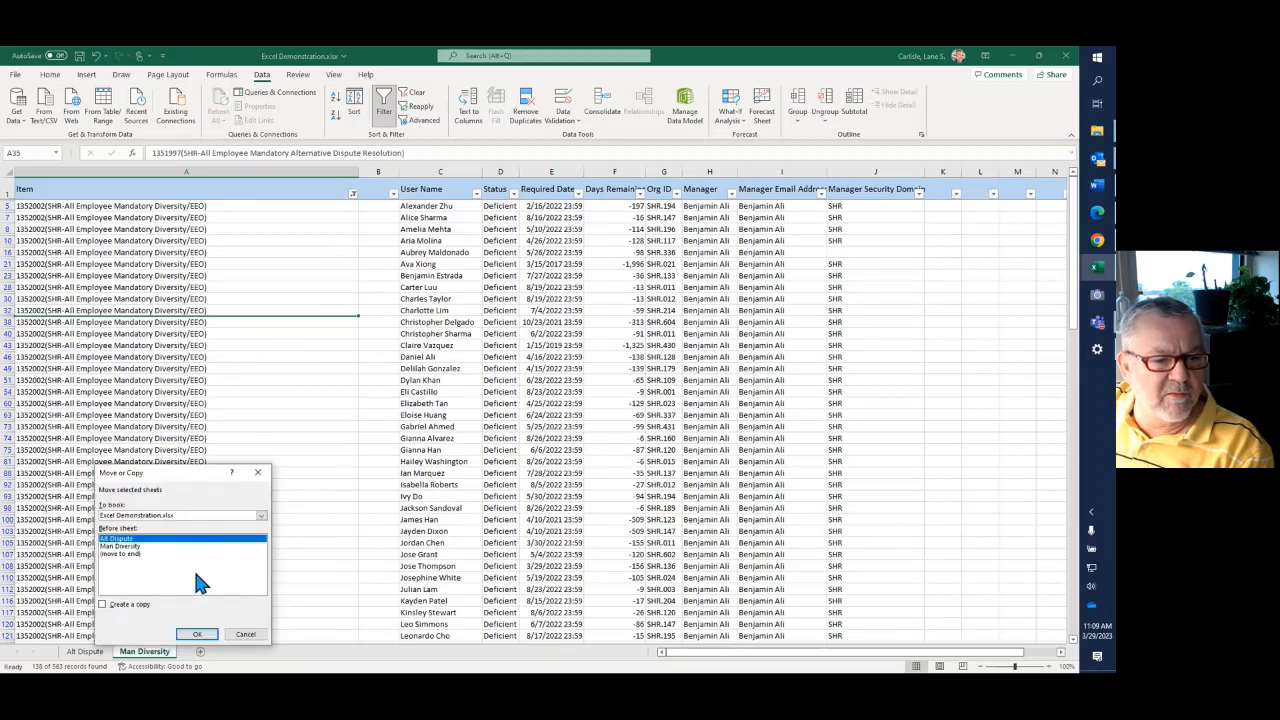
{"action": "left_click", "coordinate": [103, 606]}
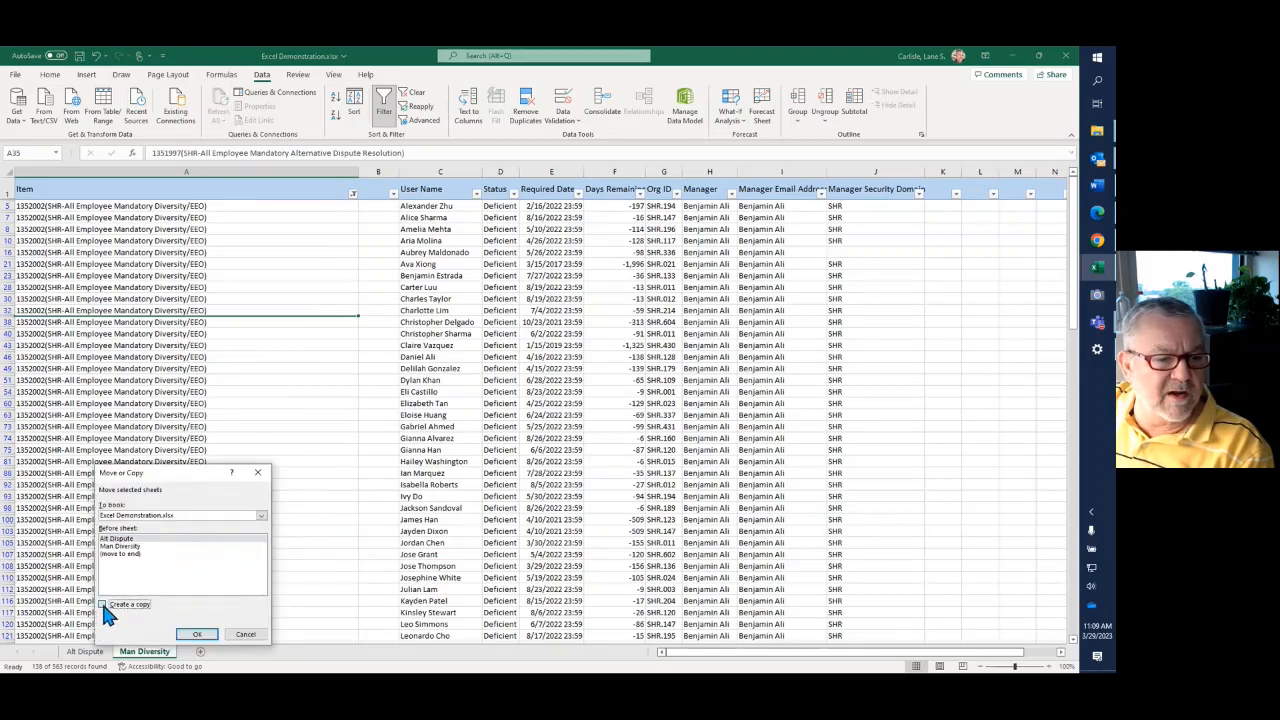
{"action": "left_click", "coordinate": [122, 552]}
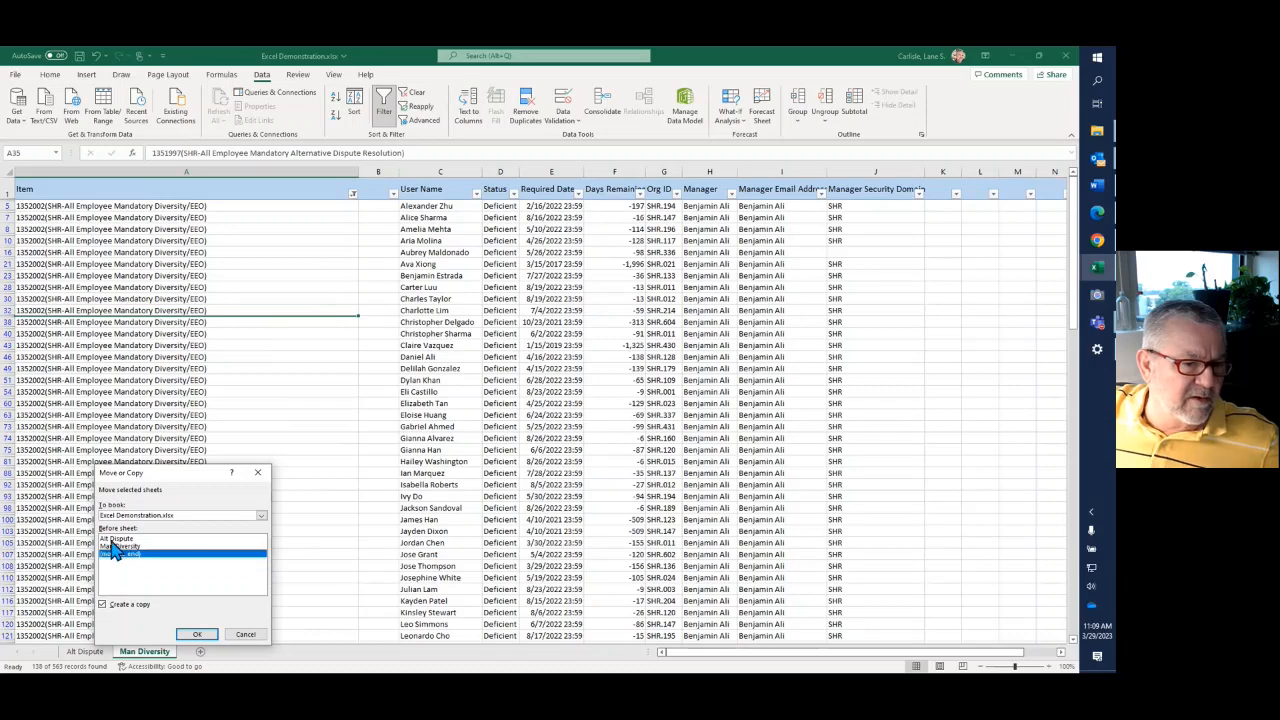
{"action": "left_click", "coordinate": [196, 635]}
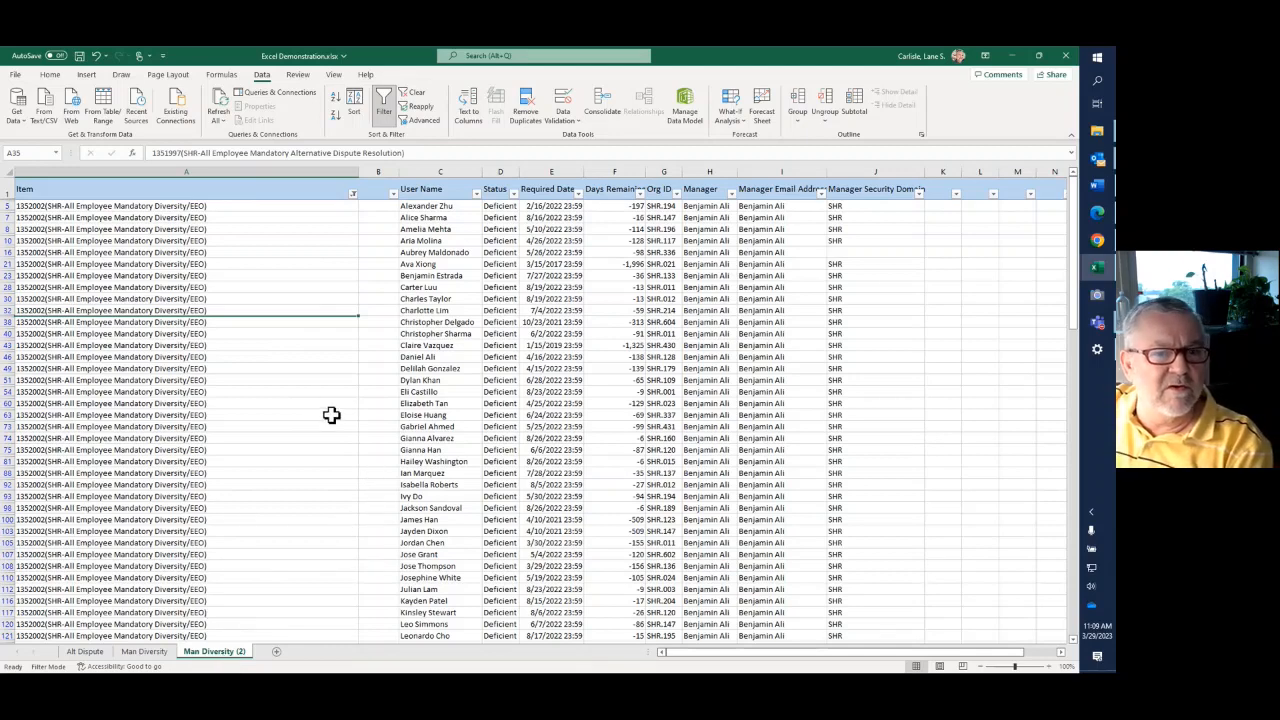
Step: Change the Item filter on the copied Man Diversity sheet to show only the 4309852 (EEO, D&I, No FEAR, and Whistleblower) entries
{"action": "left_click", "coordinate": [350, 192]}
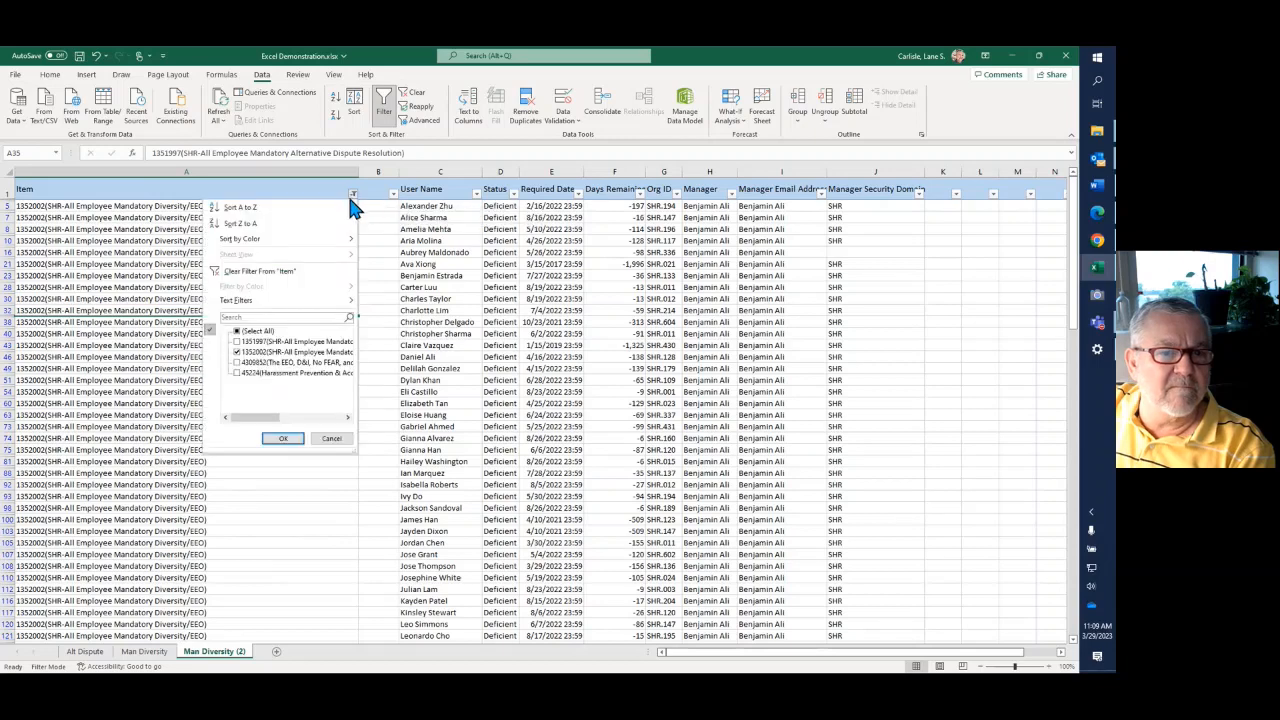
{"action": "left_click", "coordinate": [240, 364]}
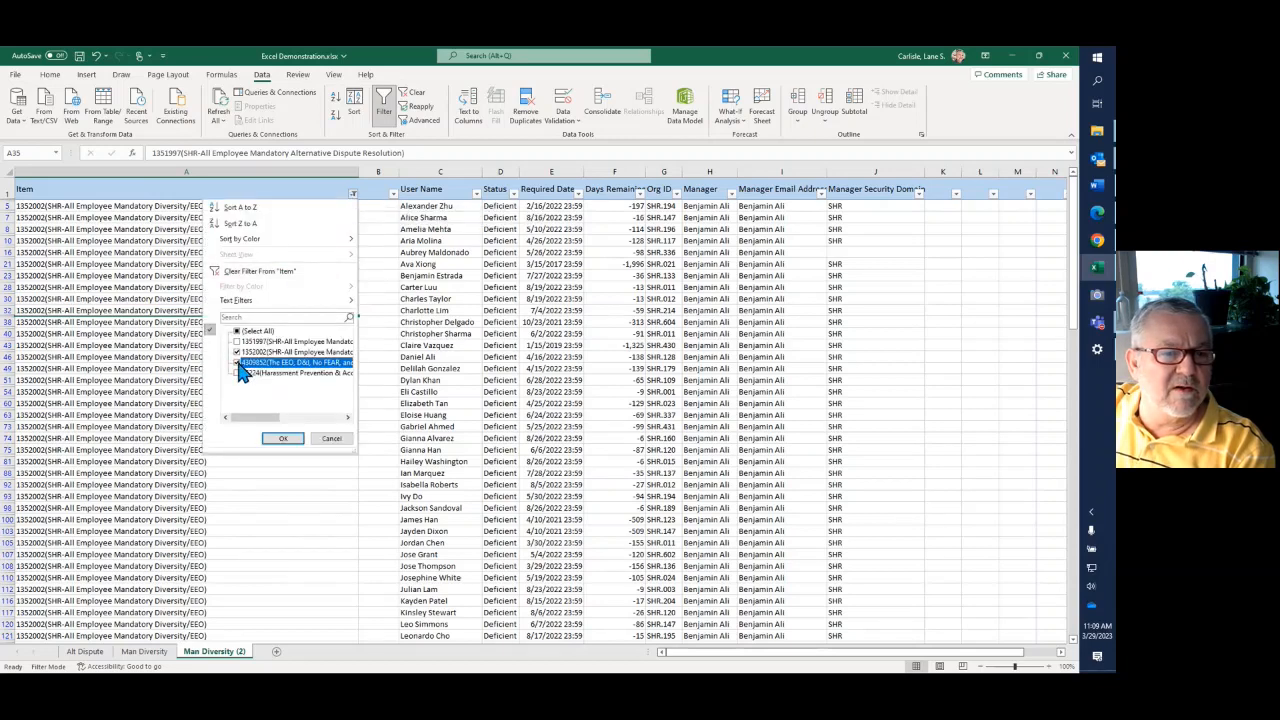
{"action": "left_click", "coordinate": [239, 353]}
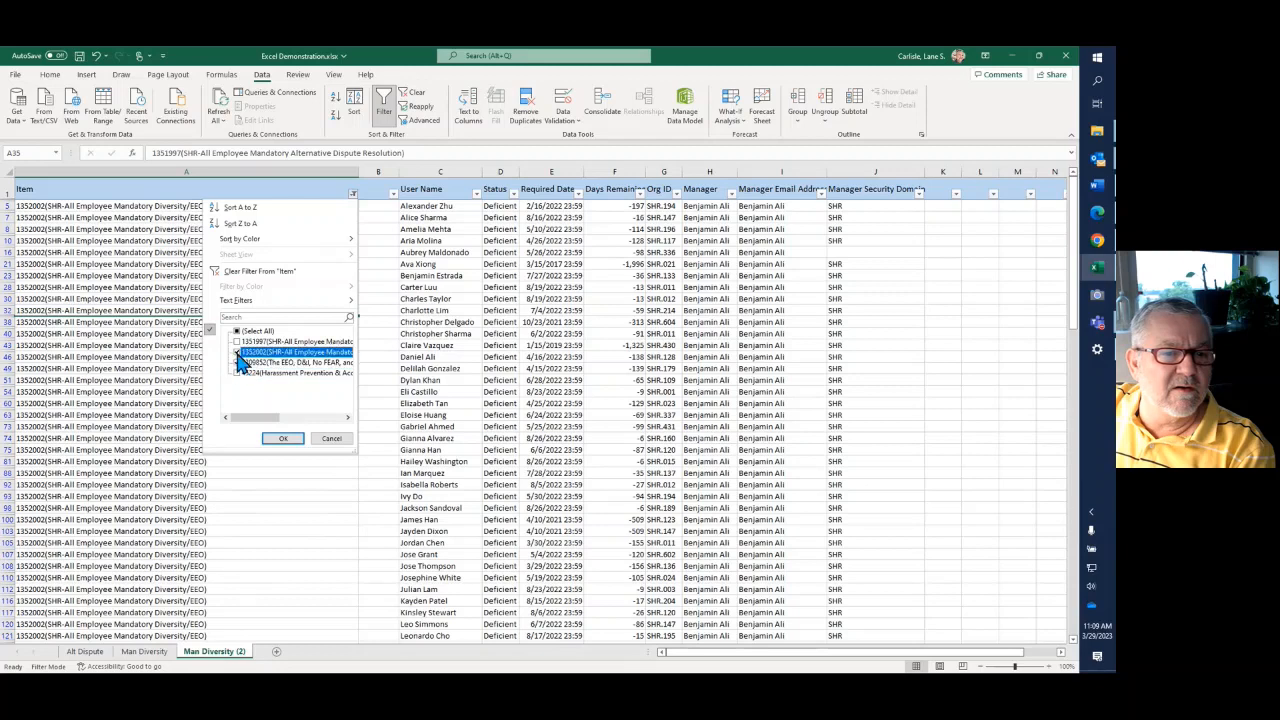
{"action": "left_click", "coordinate": [277, 435]}
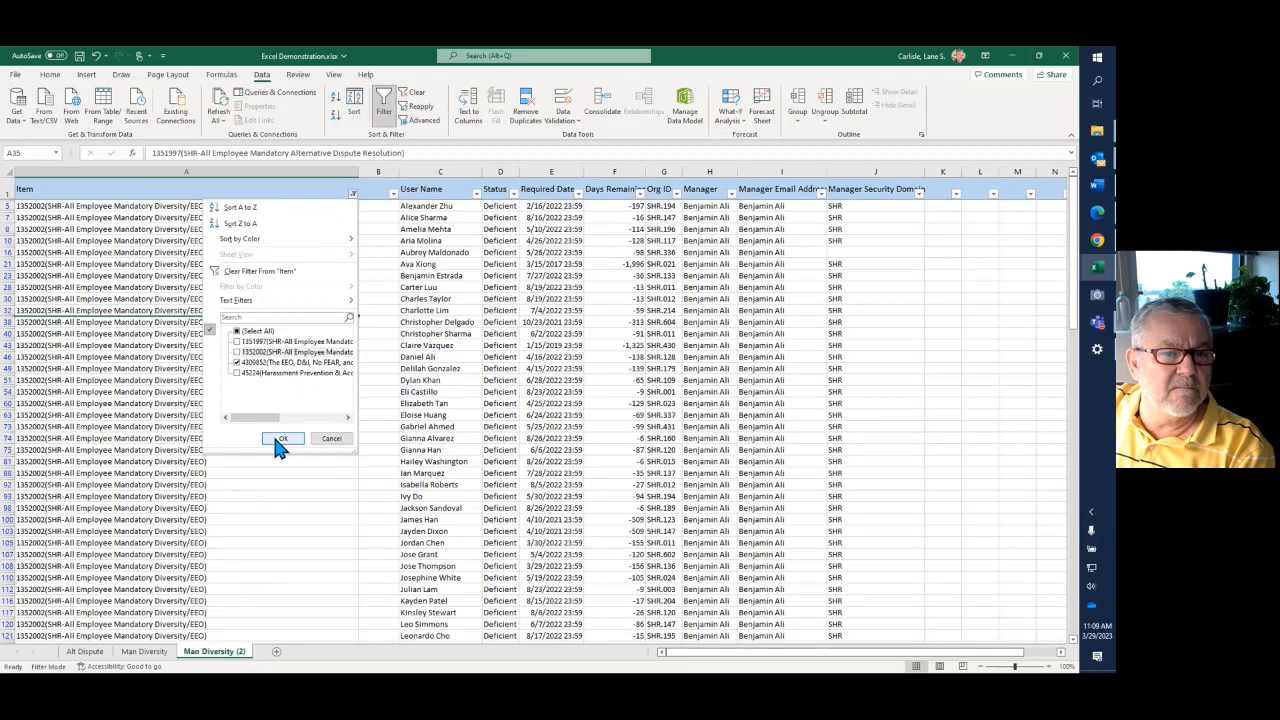
{"action": "left_click", "coordinate": [280, 437]}
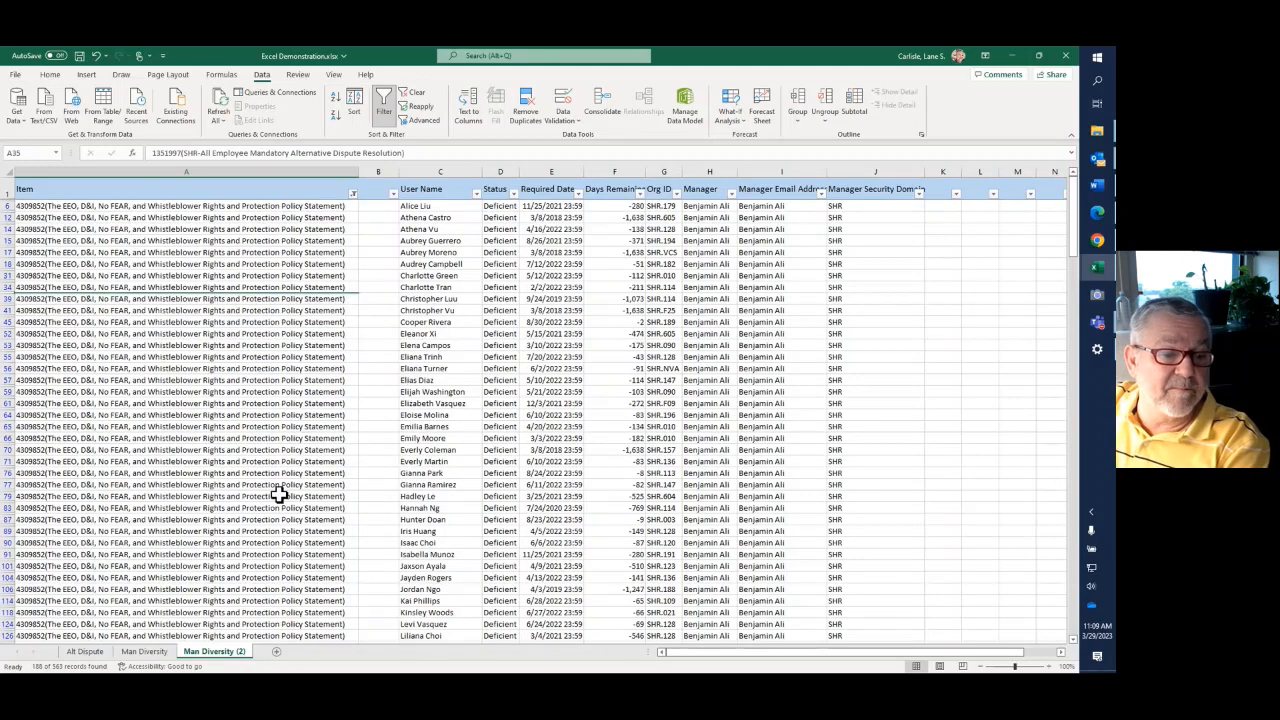
Step: Rename the copied Man Diversity (2) worksheet as Whistleblower
{"action": "right_click", "coordinate": [214, 657]}
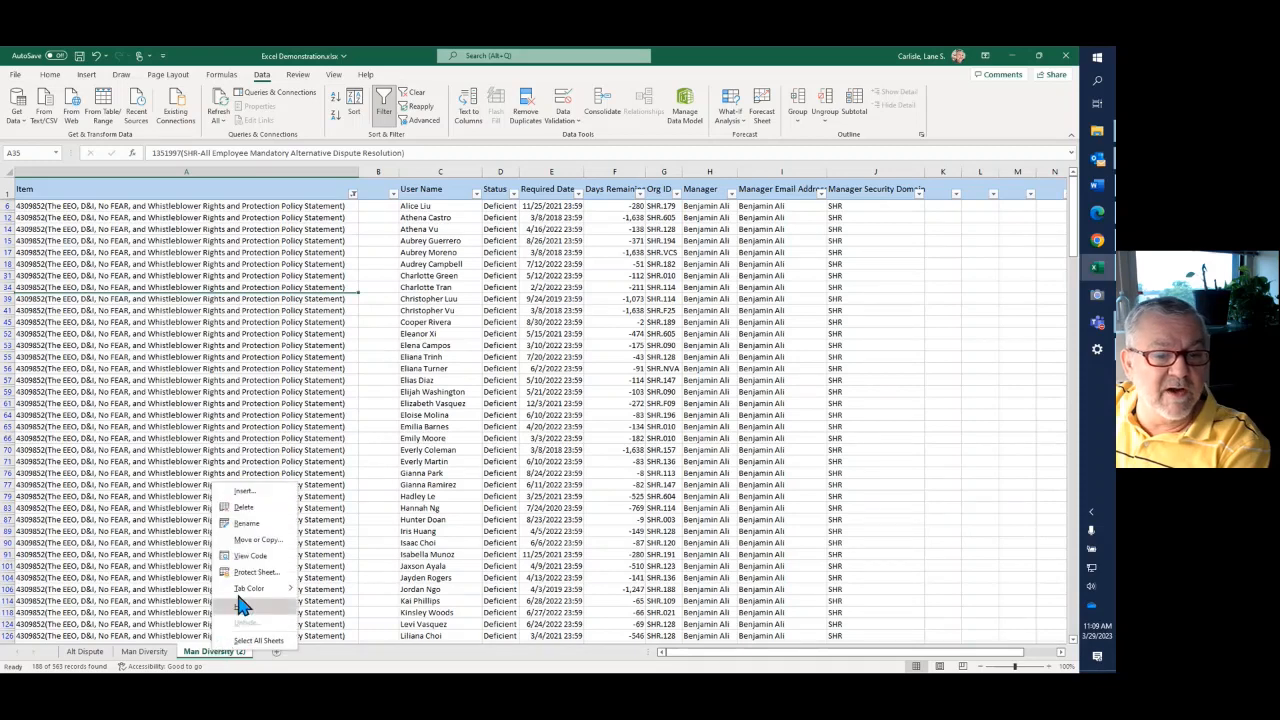
{"action": "left_click", "coordinate": [244, 524]}
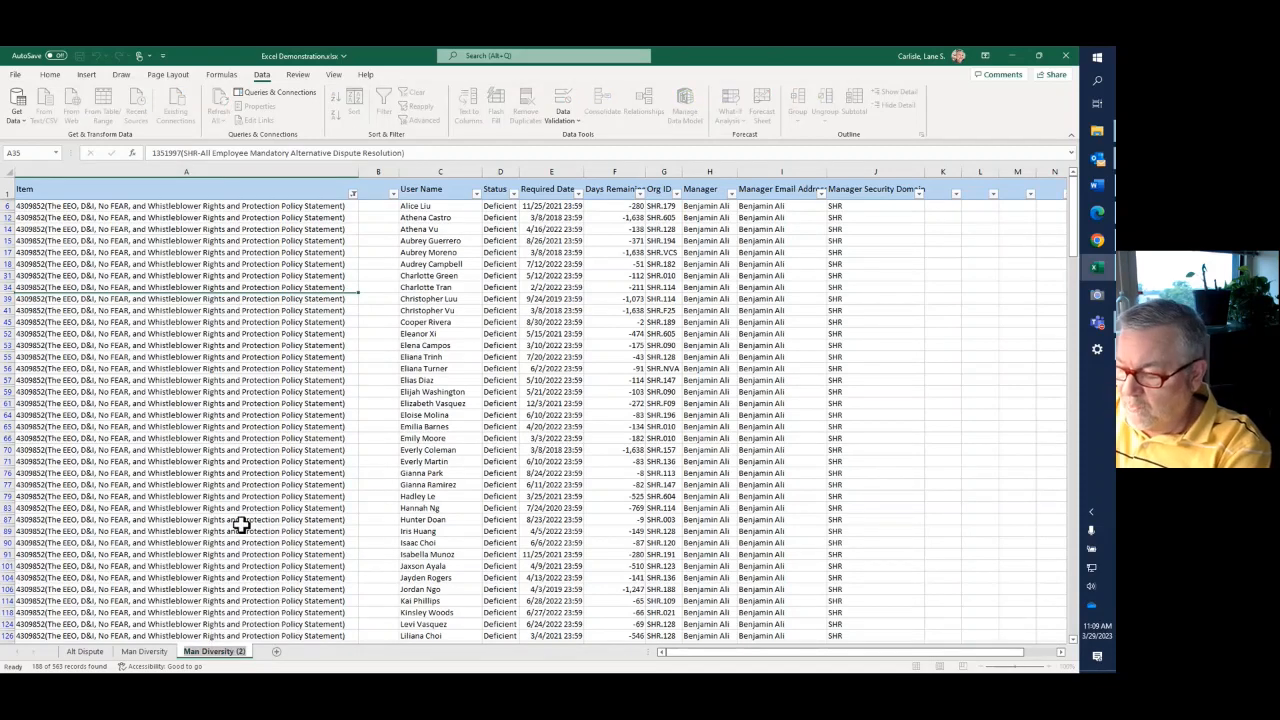
{"action": "type", "text": "Whistl"}
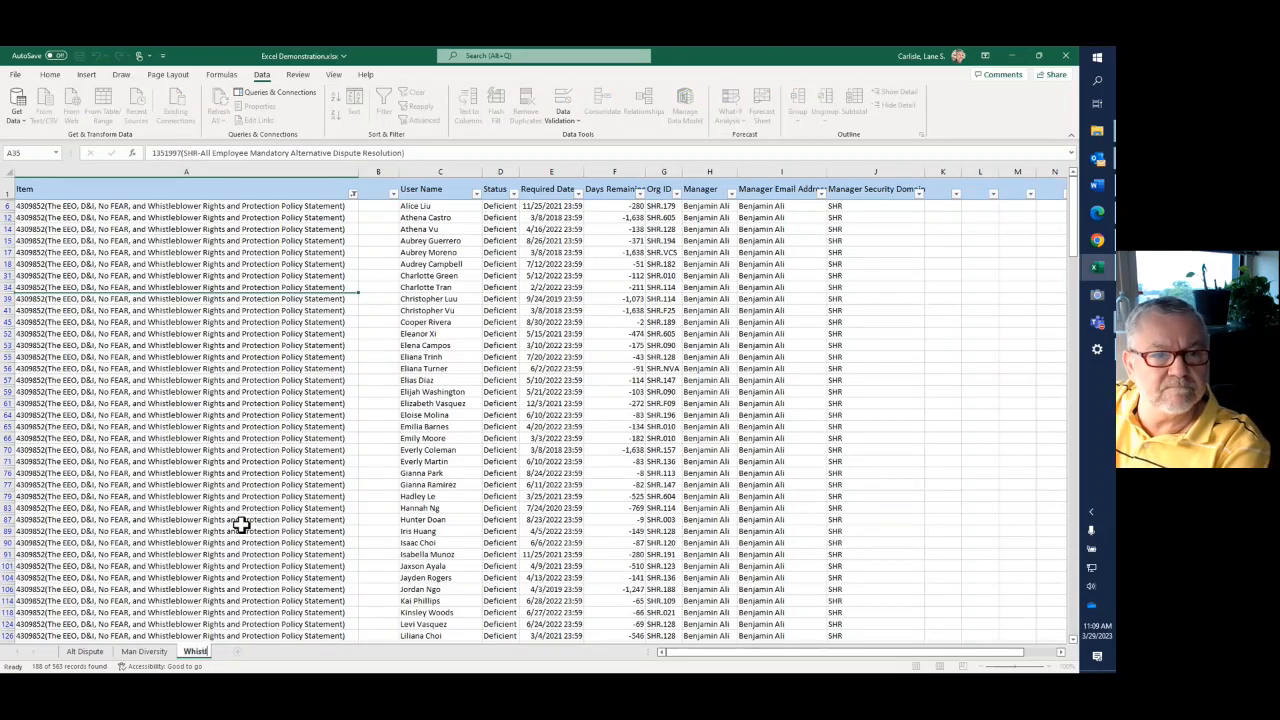
{"action": "type", "text": "eblower"}
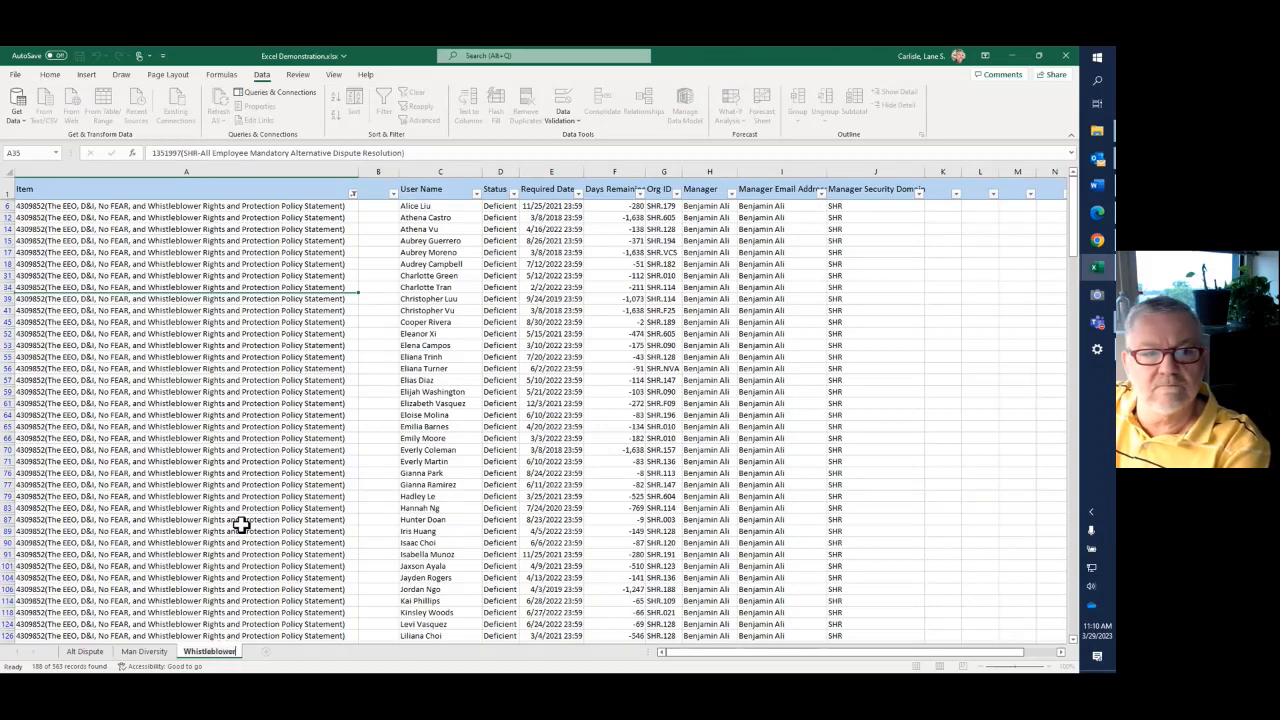
{"action": "key", "text": "Return"}
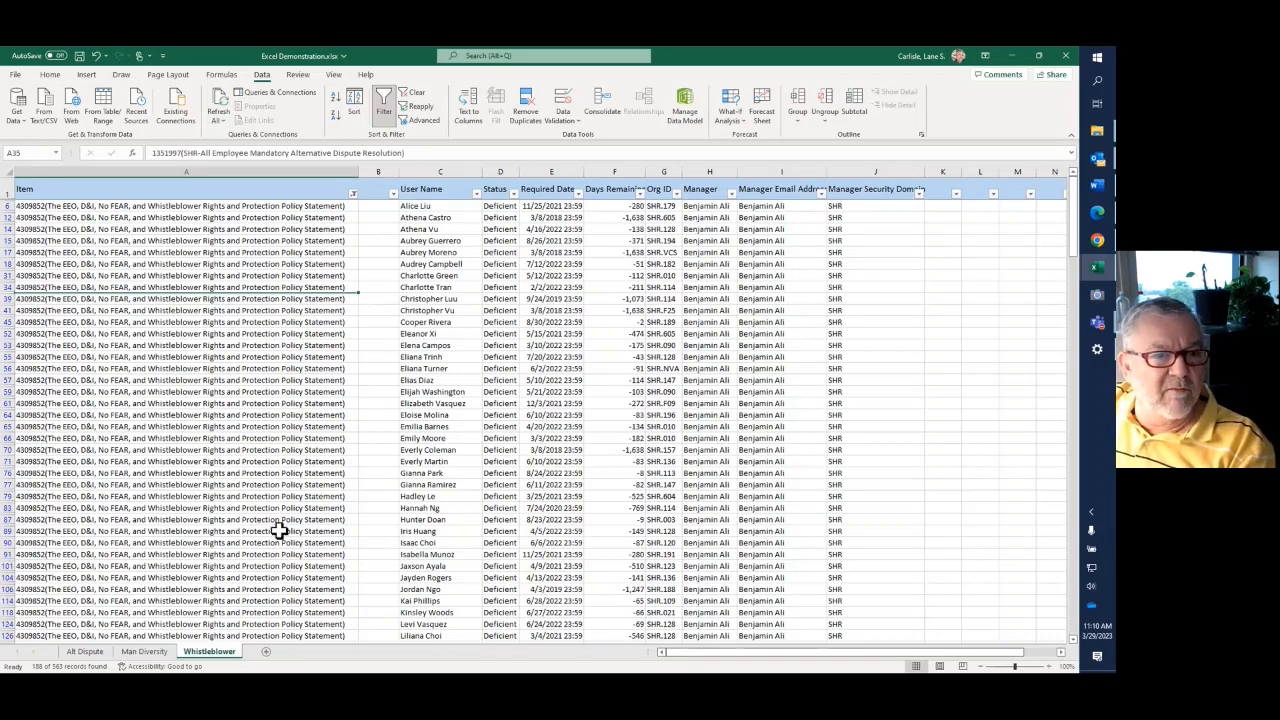
Step: Create a copy of the Whistleblower worksheet and place it at the end of the workbook
{"action": "scroll", "coordinate": [272, 521], "scroll_direction": "down", "scroll_amount": 3}
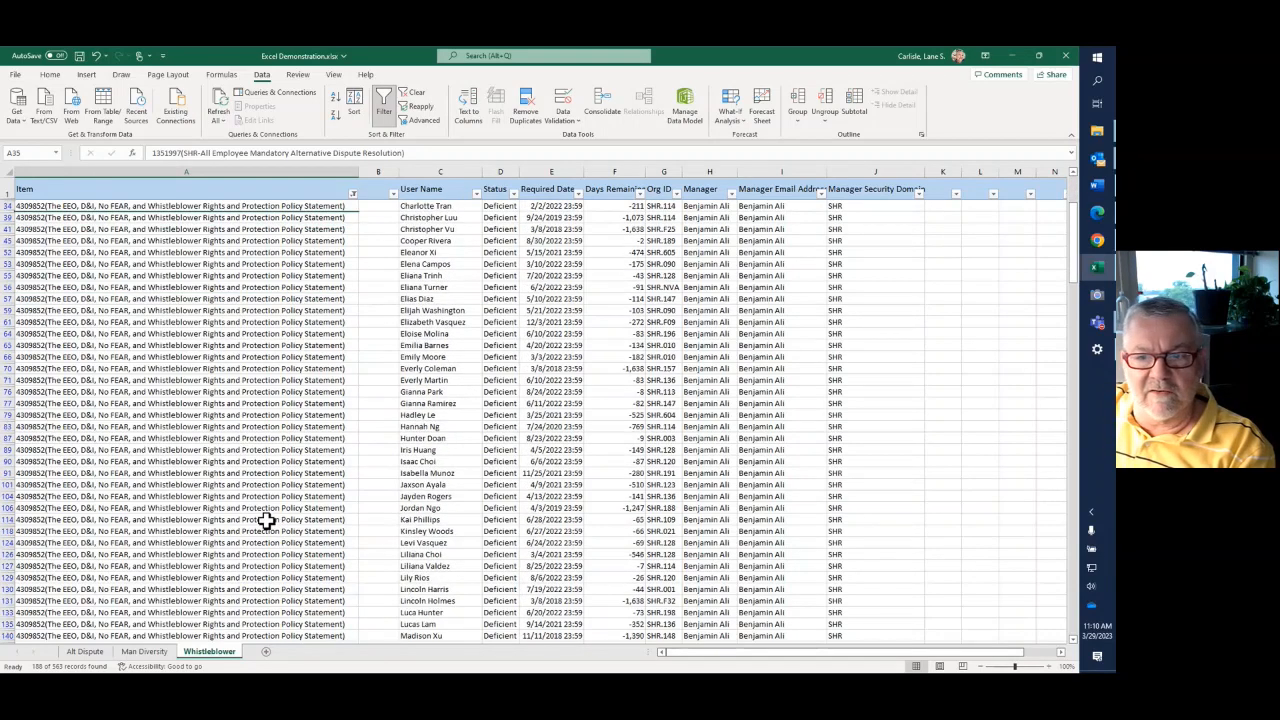
{"action": "scroll", "coordinate": [265, 517], "scroll_direction": "up", "scroll_amount": 3}
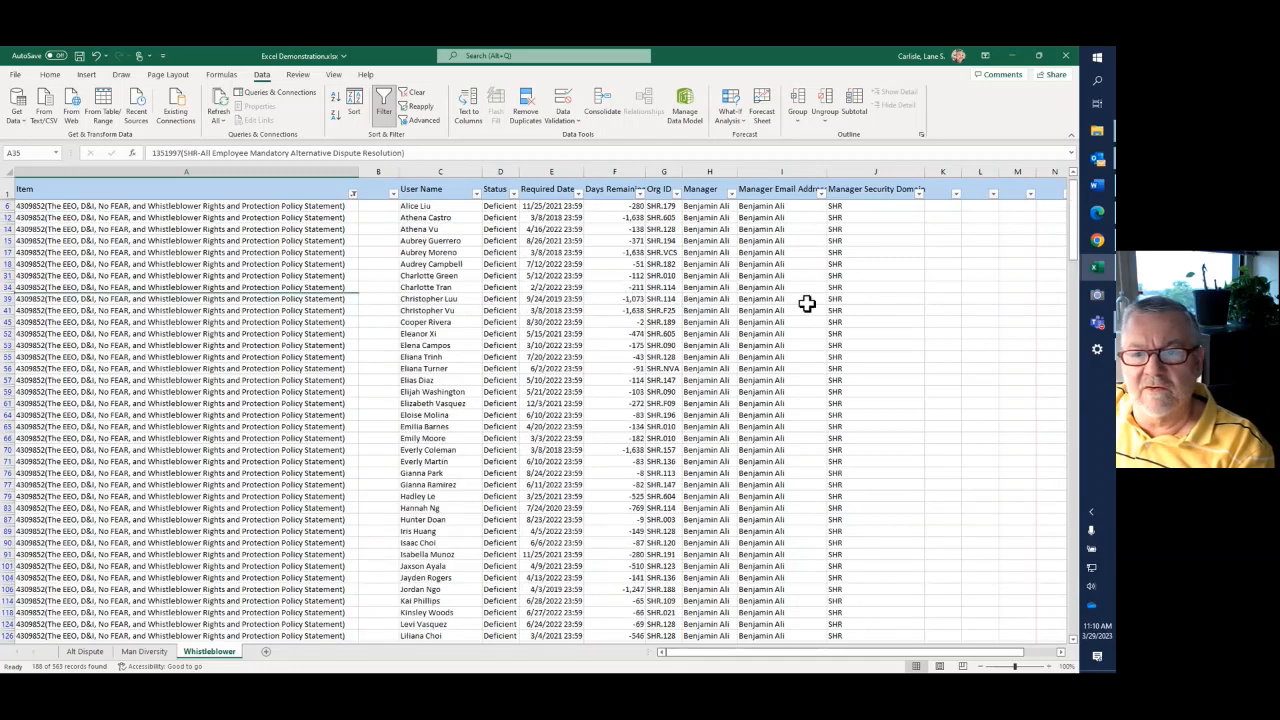
{"action": "scroll", "coordinate": [270, 469], "scroll_direction": "down", "scroll_amount": 1}
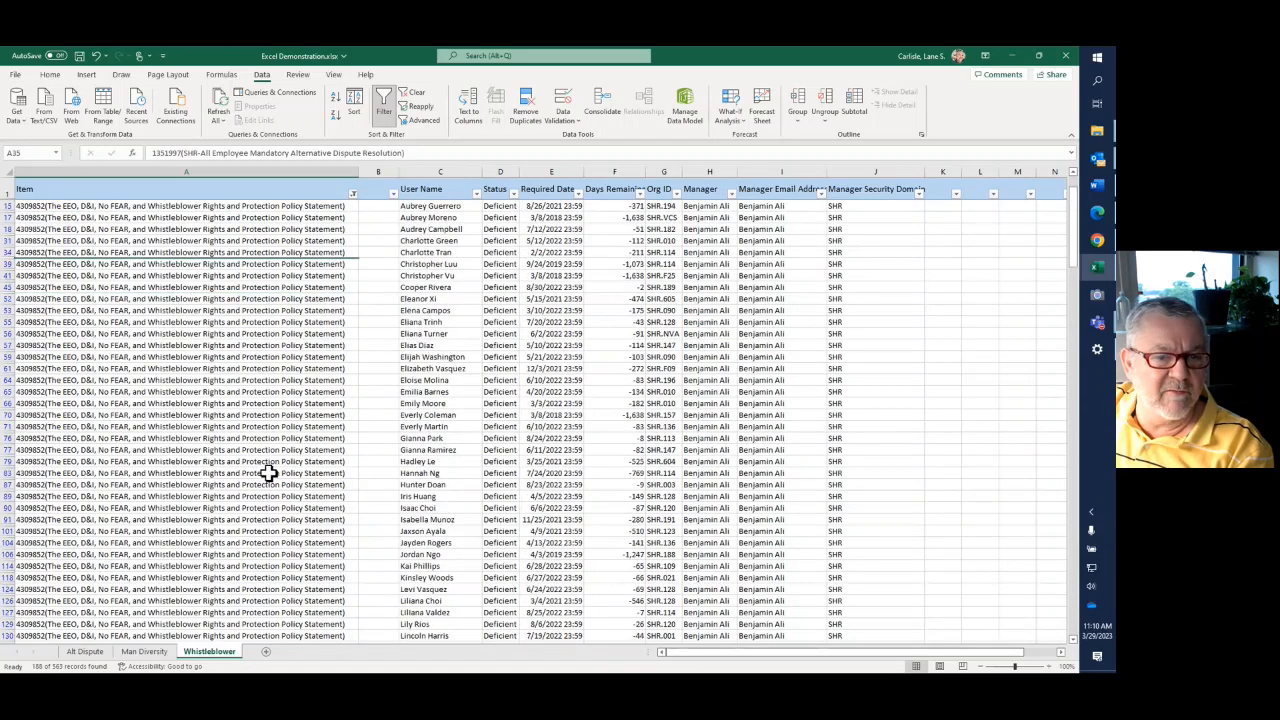
{"action": "scroll", "coordinate": [272, 470], "scroll_direction": "up", "scroll_amount": 1}
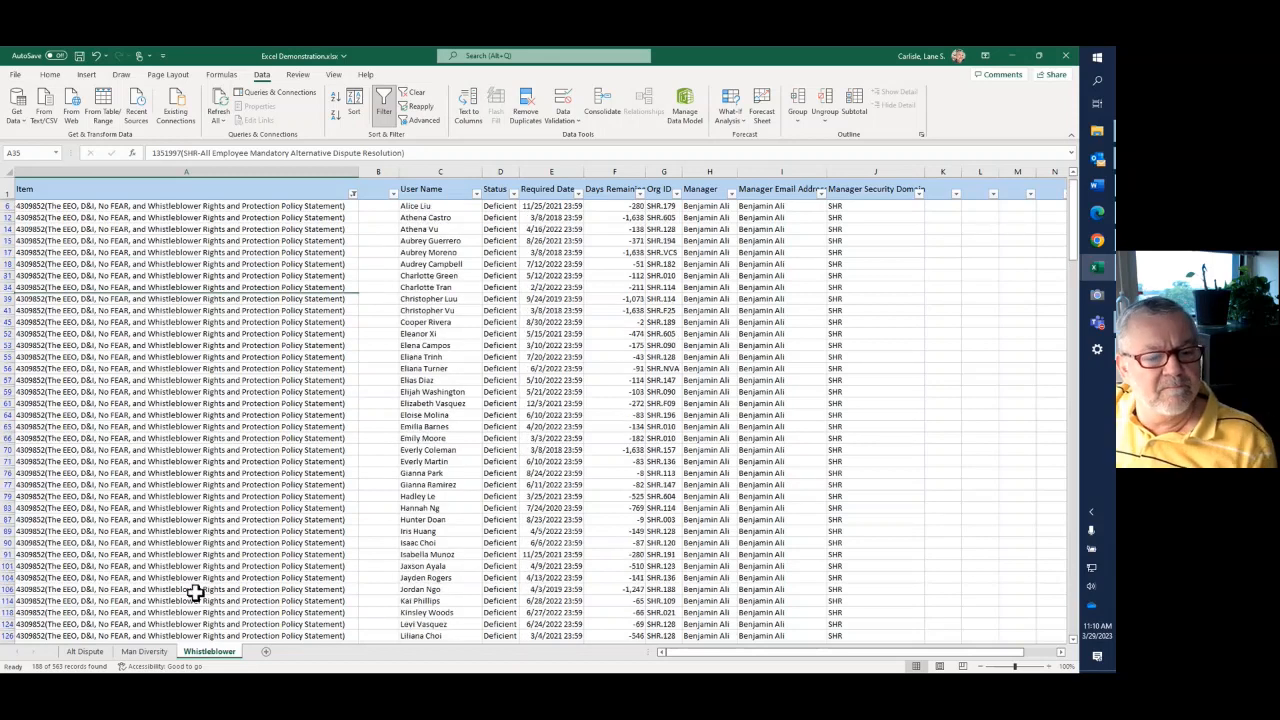
{"action": "right_click", "coordinate": [204, 654]}
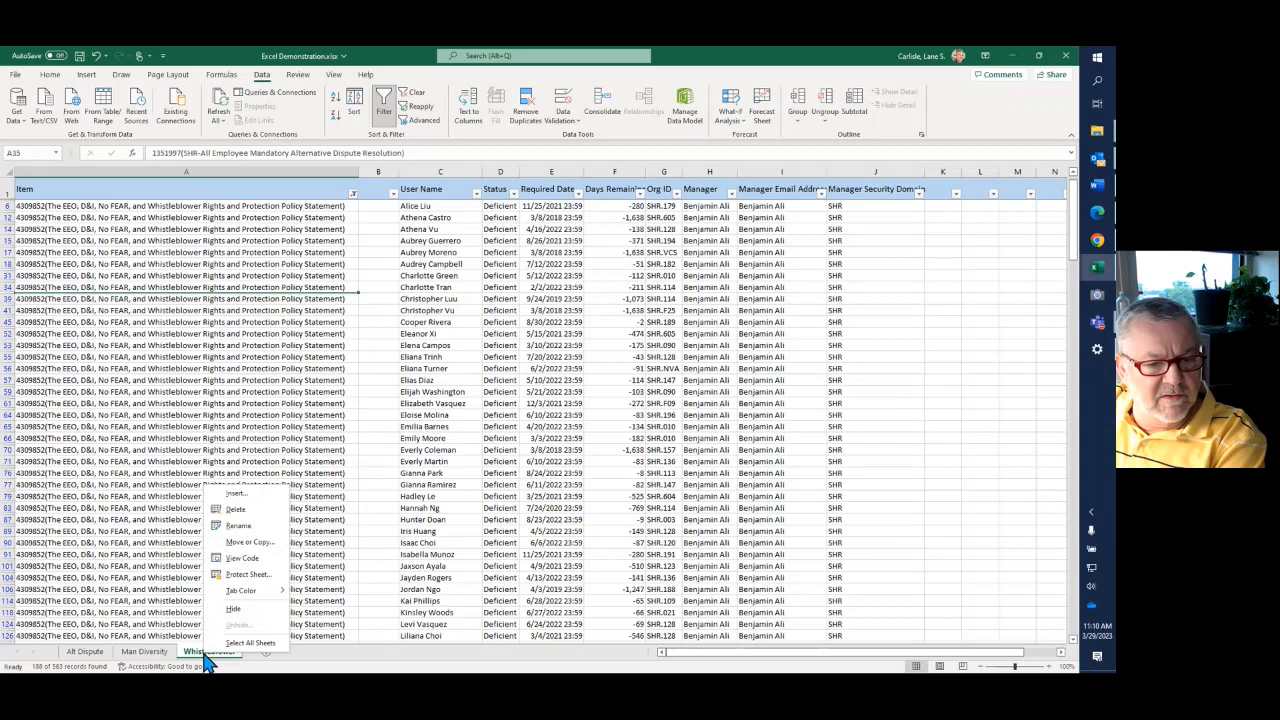
{"action": "left_click", "coordinate": [249, 543]}
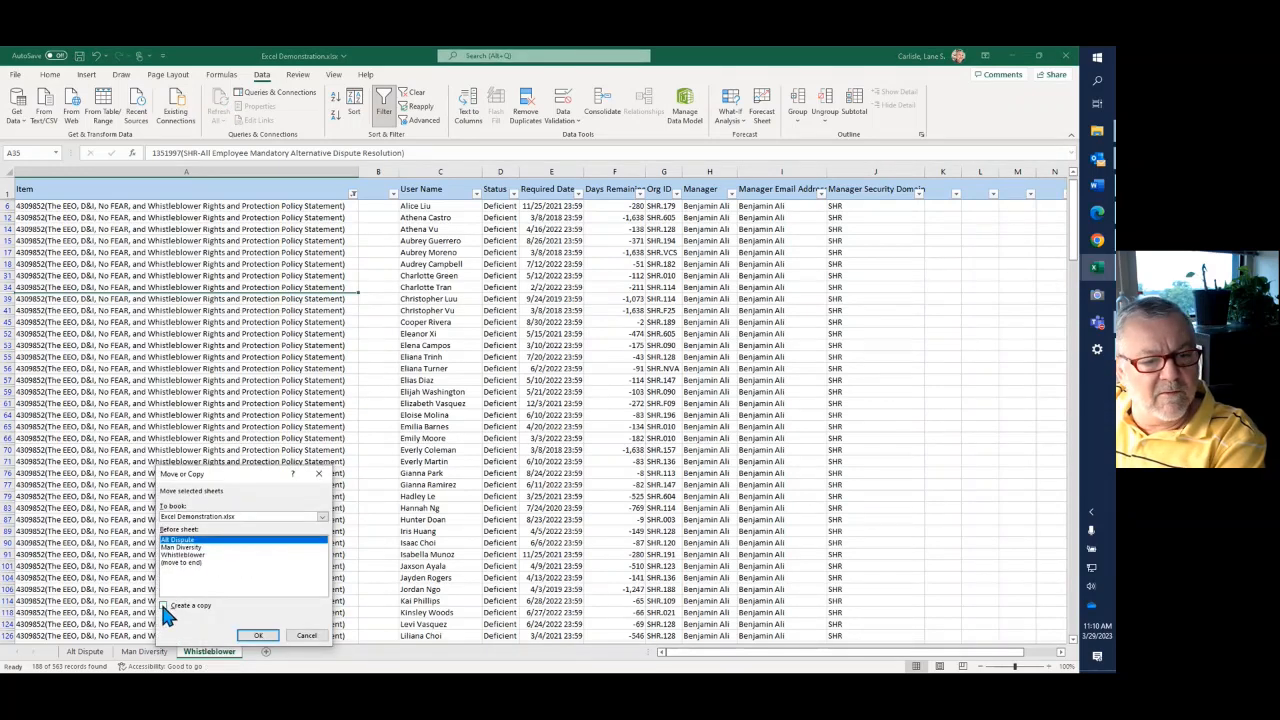
{"action": "left_click", "coordinate": [164, 607]}
{"action": "left_click", "coordinate": [175, 561]}
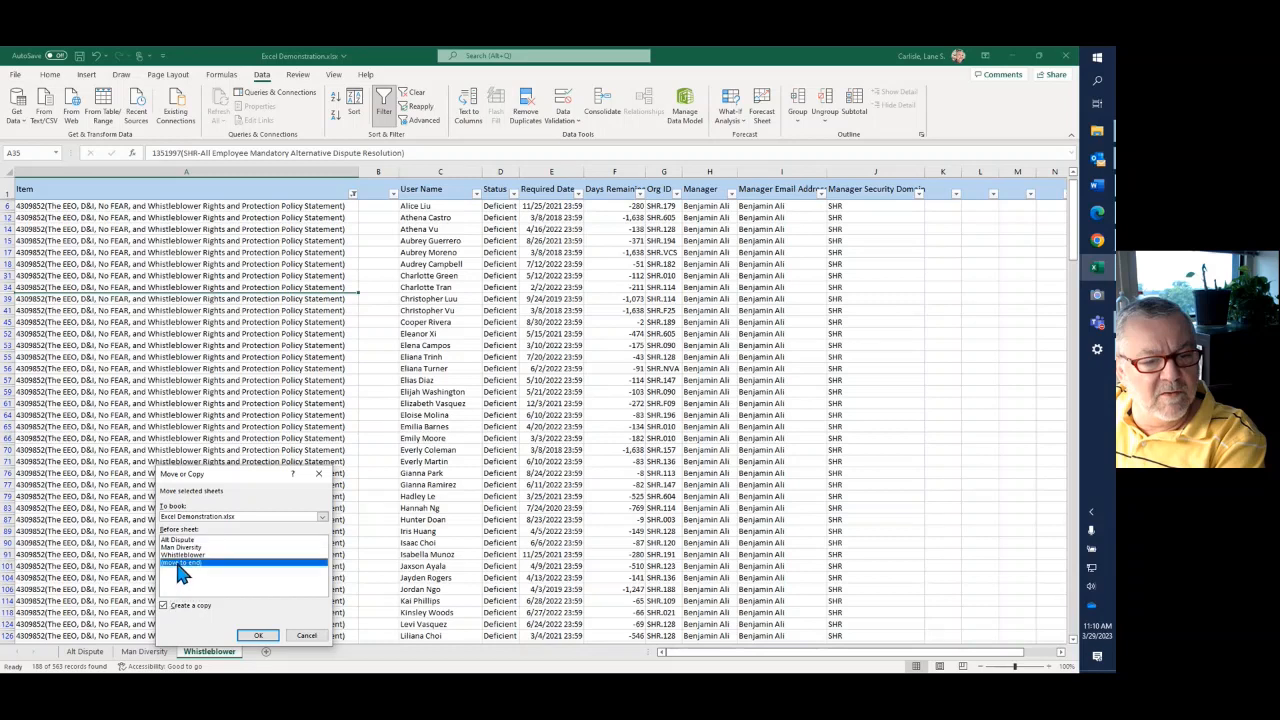
{"action": "left_click", "coordinate": [253, 634]}
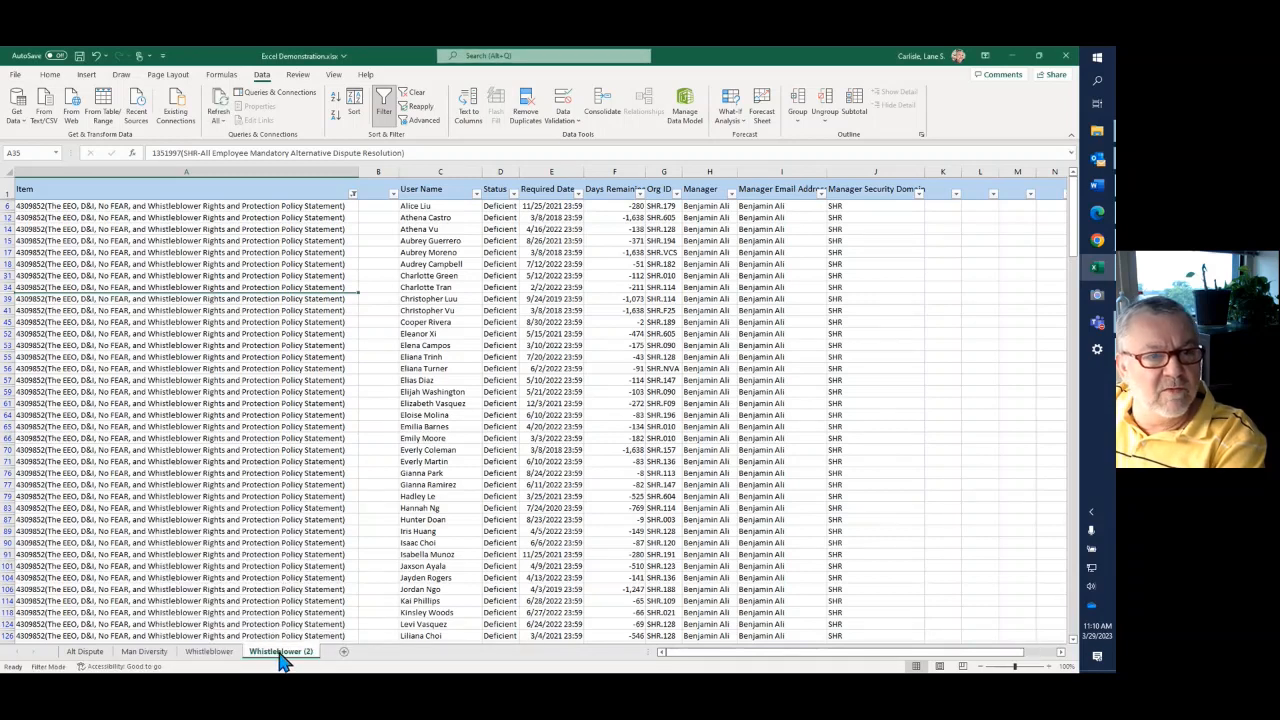
Step: Change the Item filter on the copied Whistleblower sheet to show only the 45224 (Harassment Prevention & Accountability Training) entries
{"action": "left_click", "coordinate": [352, 193]}
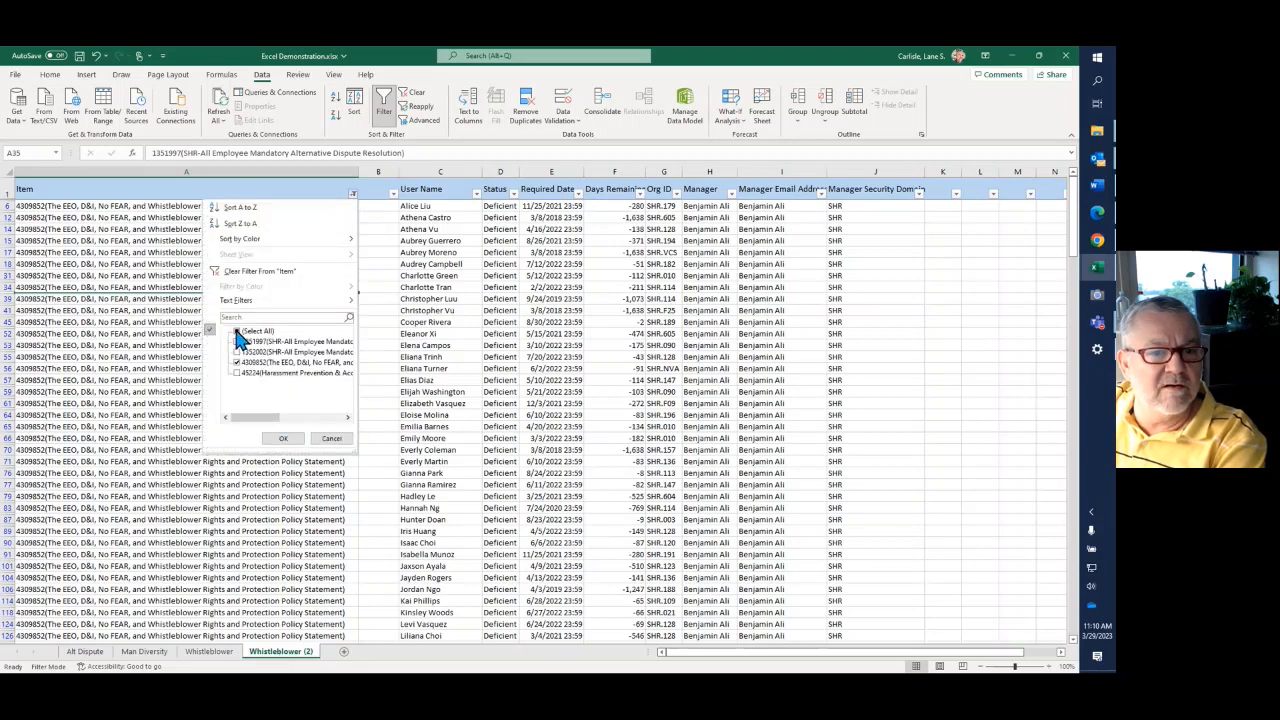
{"action": "left_click", "coordinate": [237, 372]}
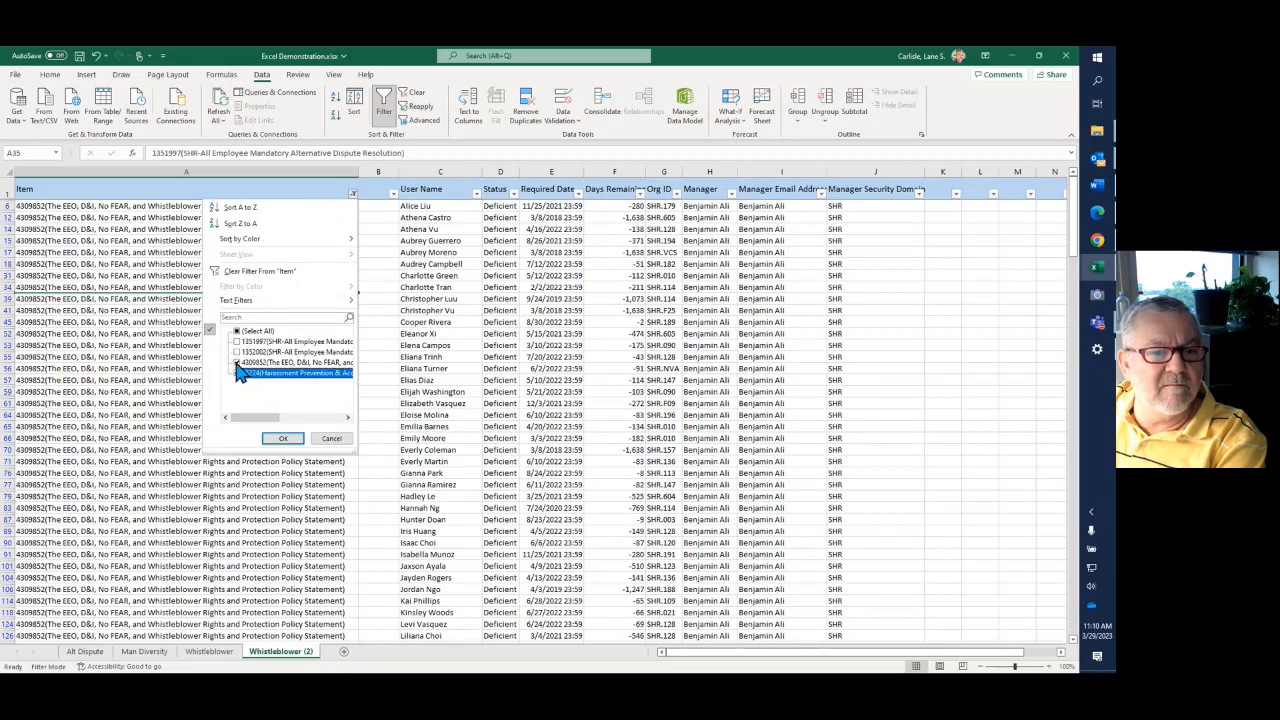
{"action": "left_click", "coordinate": [284, 438]}
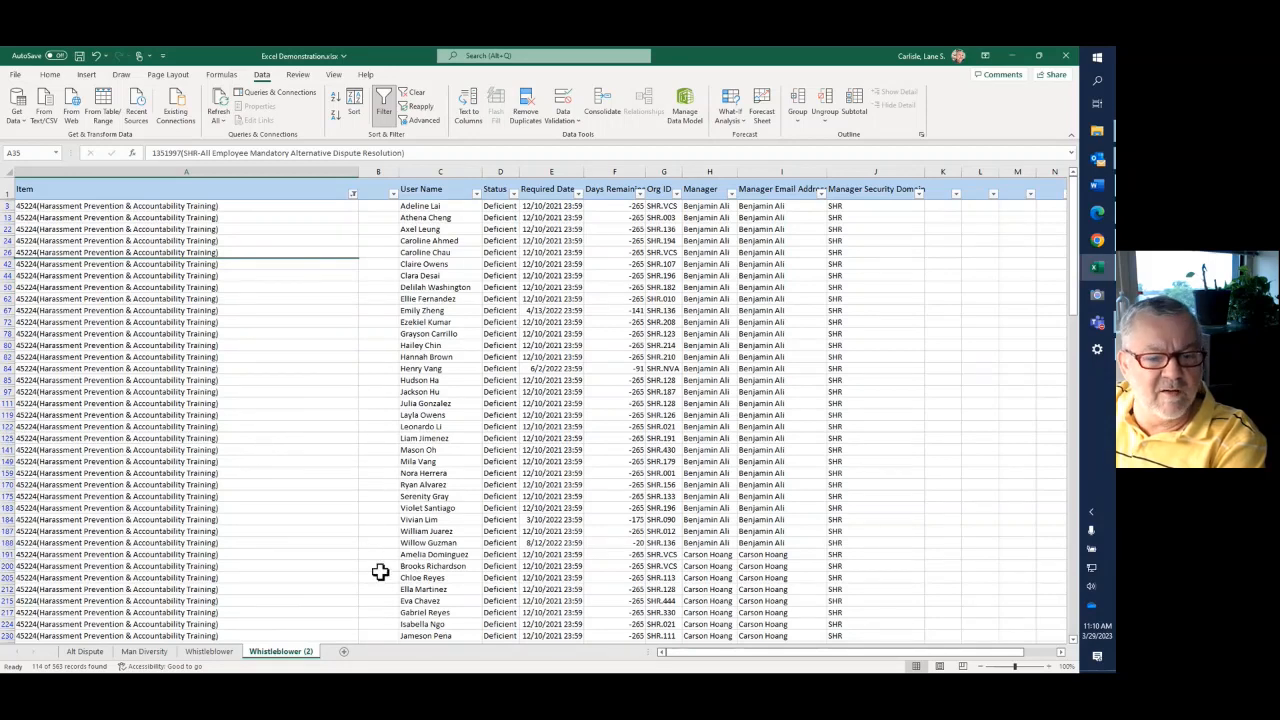
Step: Rename the copied Whistleblower (2) worksheet as Harassment
{"action": "right_click", "coordinate": [274, 656]}
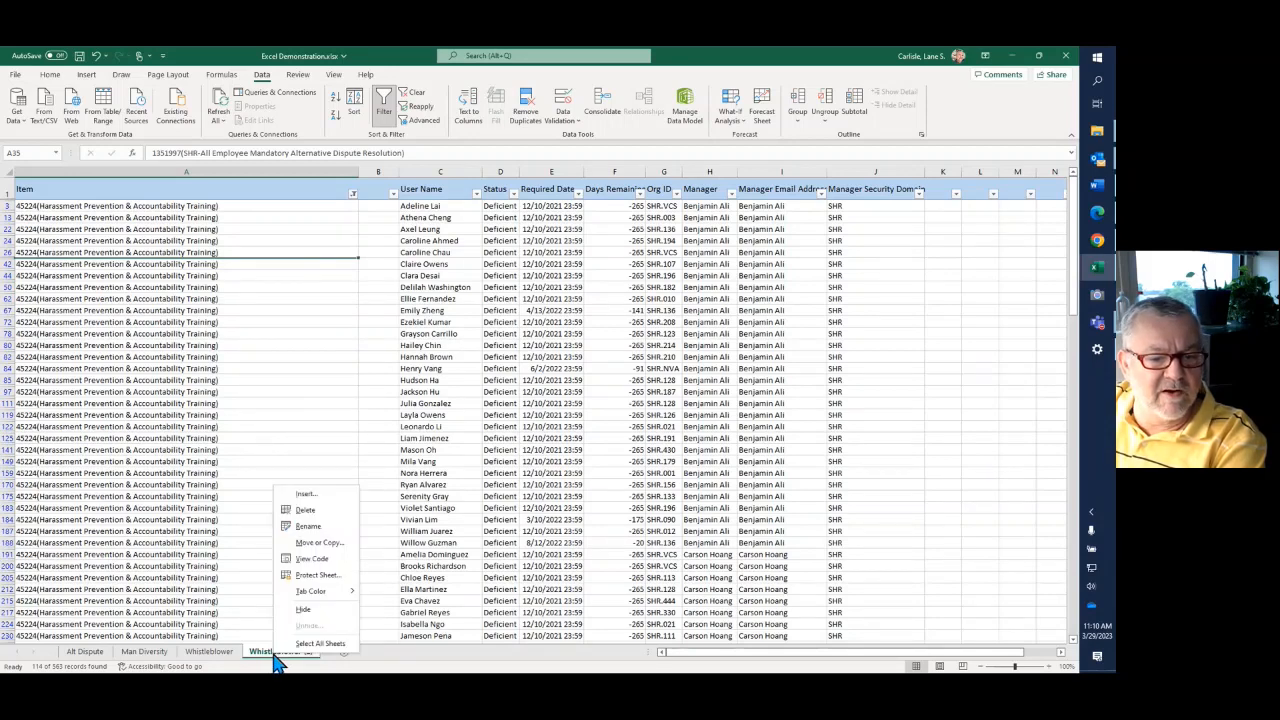
{"action": "left_click", "coordinate": [308, 526]}
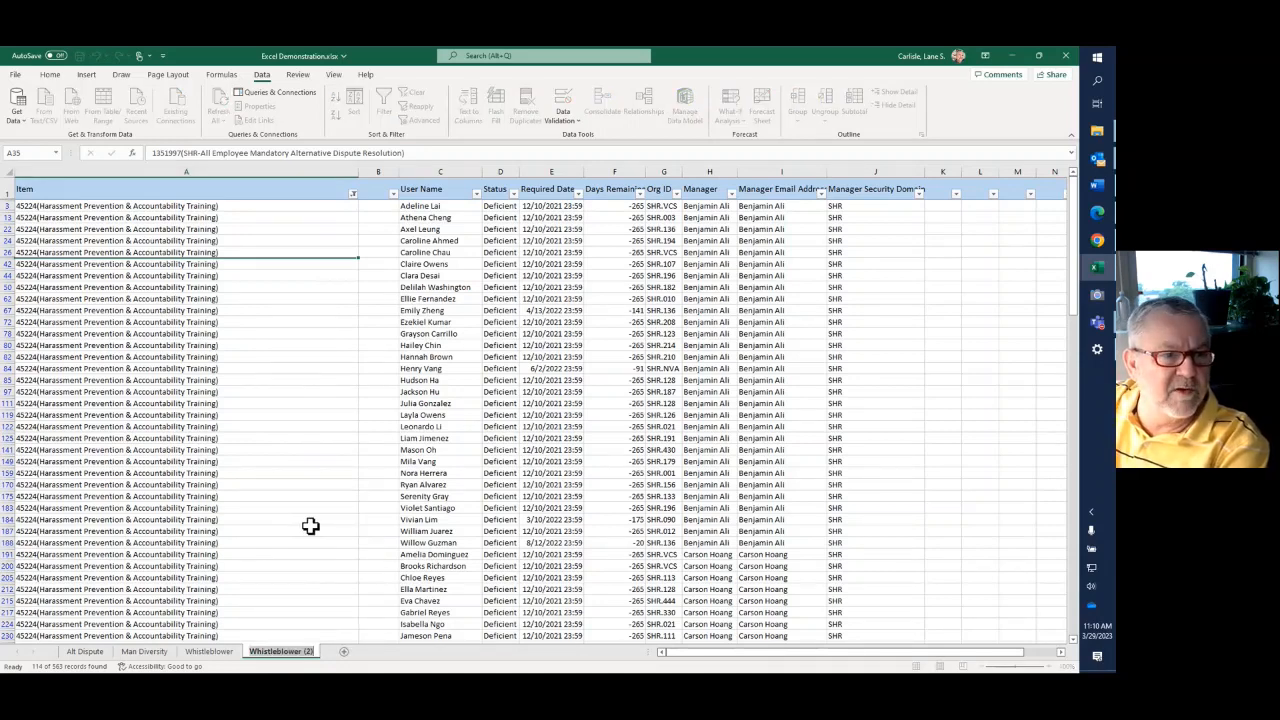
{"action": "type", "text": "Harass"}
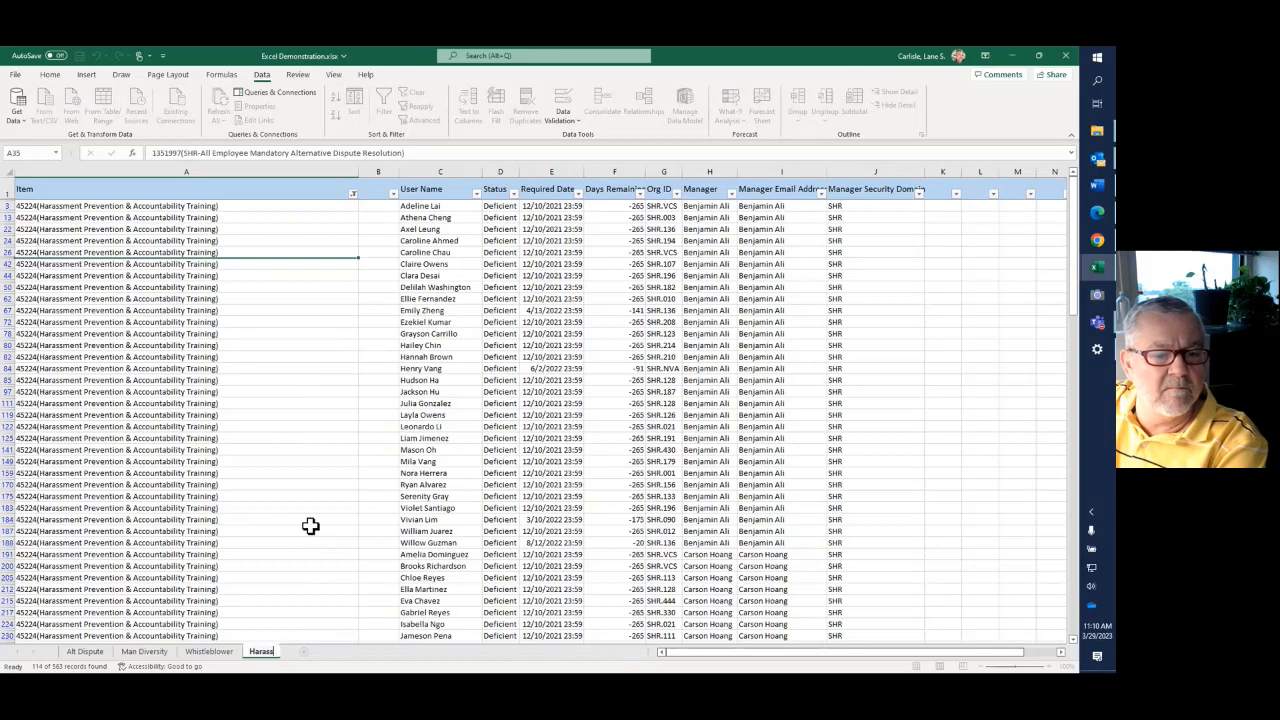
{"action": "type", "text": "ment"}
{"action": "key", "text": "Return"}
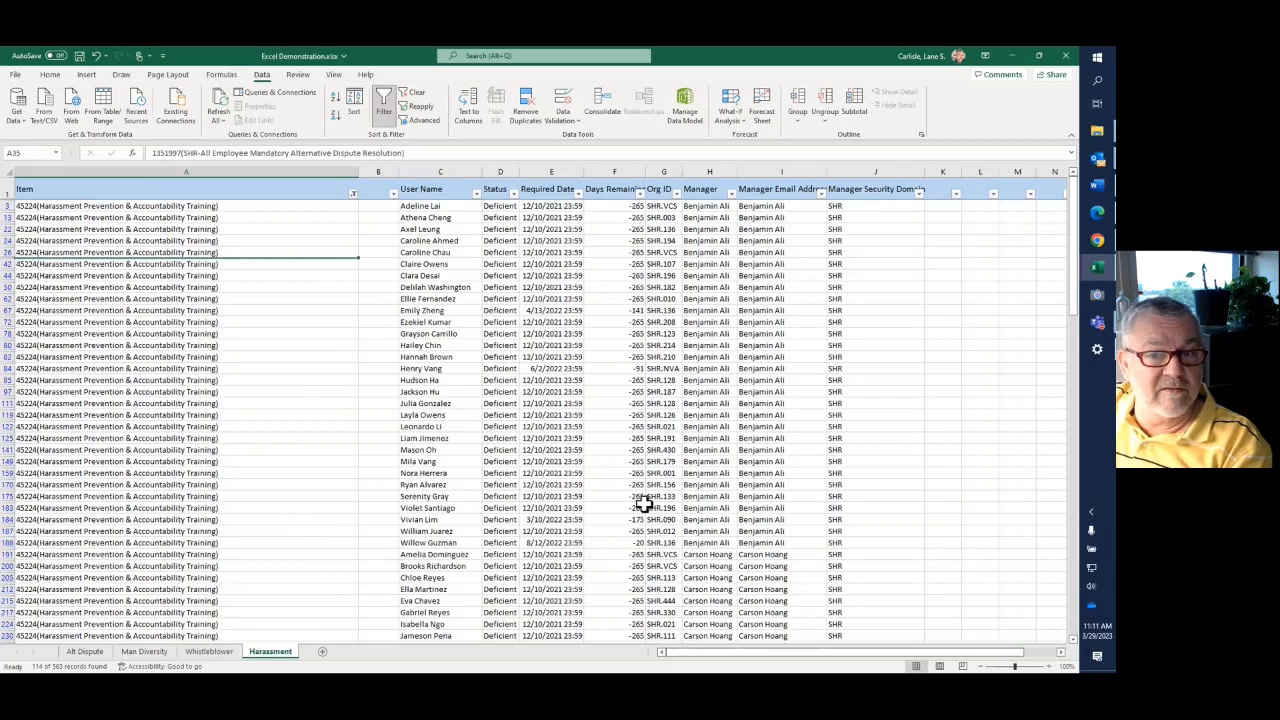
Step: Look through the filtered Harassment entries, examining the user names, required dates and managers of the deficient employees
{"action": "scroll", "coordinate": [740, 490], "scroll_direction": "down", "scroll_amount": 4}
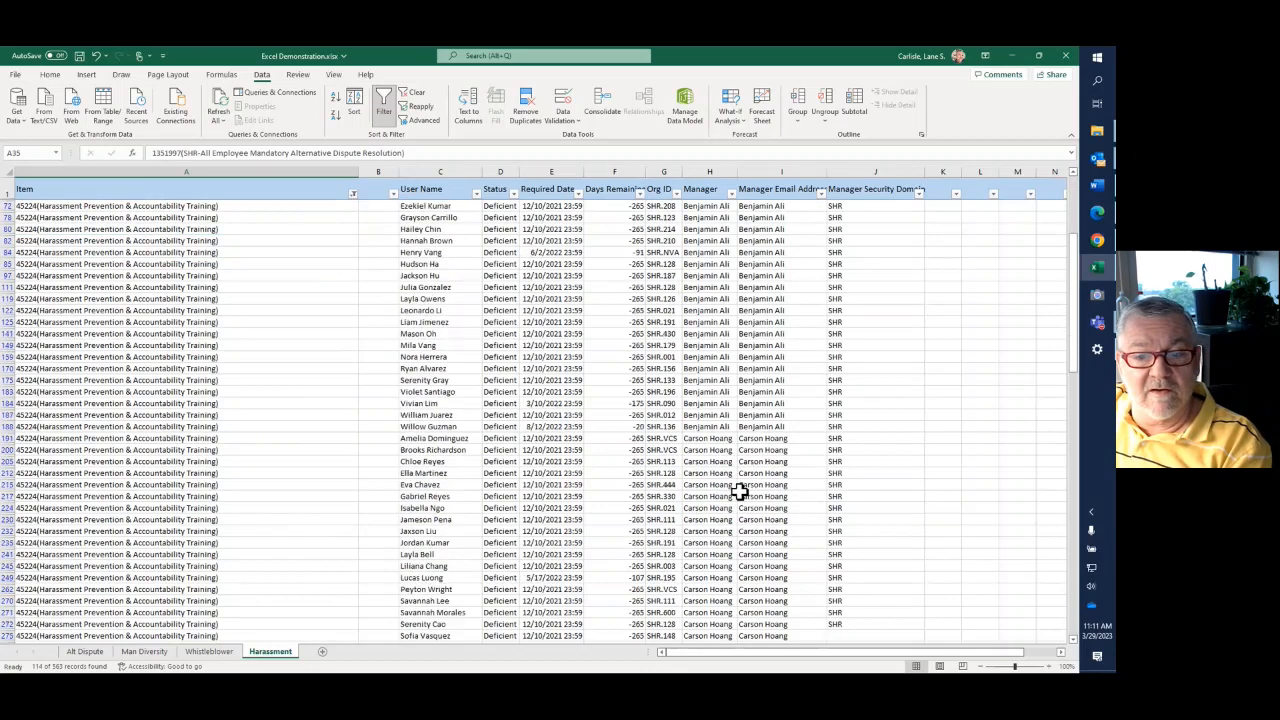
{"action": "scroll", "coordinate": [738, 490], "scroll_direction": "down", "scroll_amount": 1}
{"action": "scroll", "coordinate": [705, 408], "scroll_direction": "down", "scroll_amount": 2}
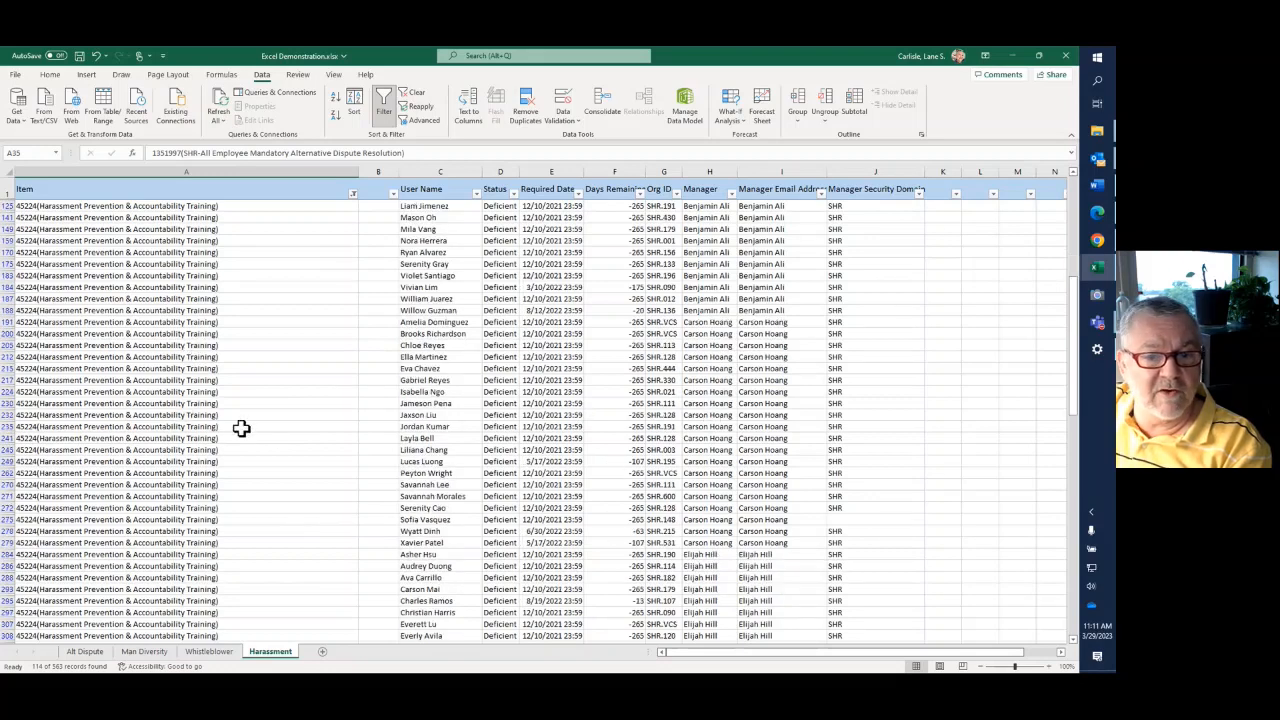
{"action": "scroll", "coordinate": [557, 468], "scroll_direction": "up", "scroll_amount": 2}
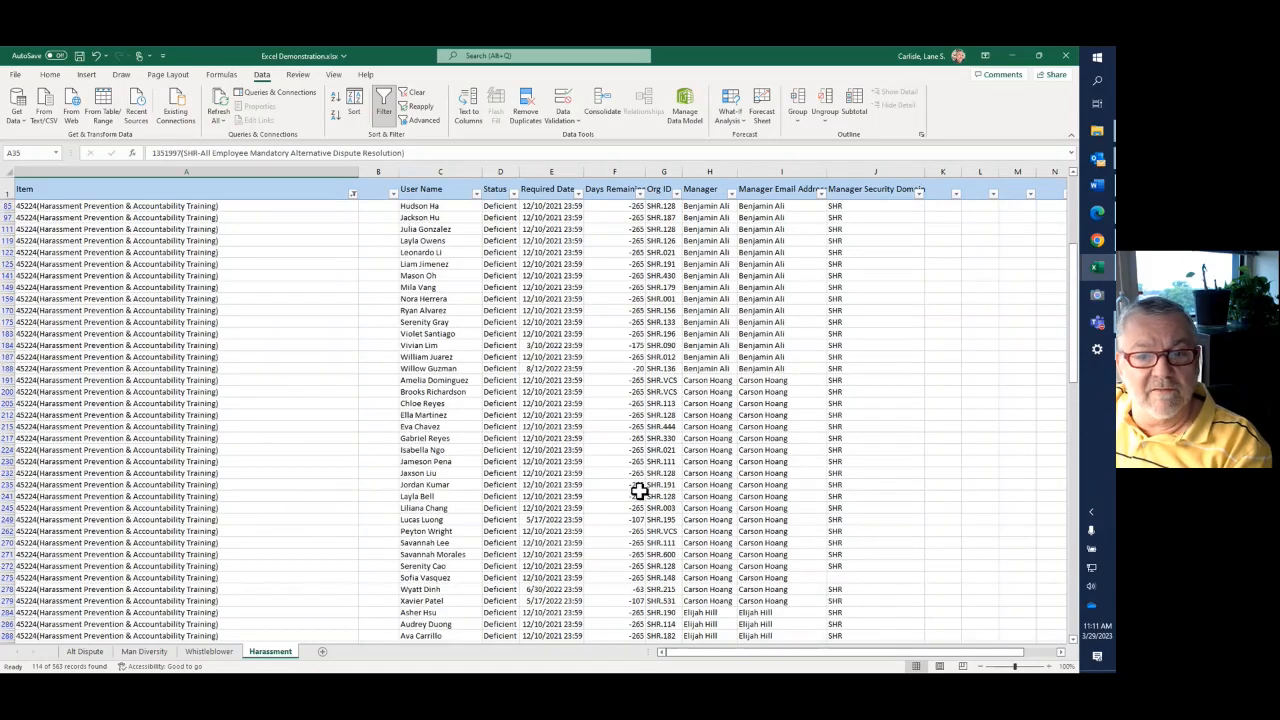
{"action": "scroll", "coordinate": [481, 545], "scroll_direction": "down", "scroll_amount": 3}
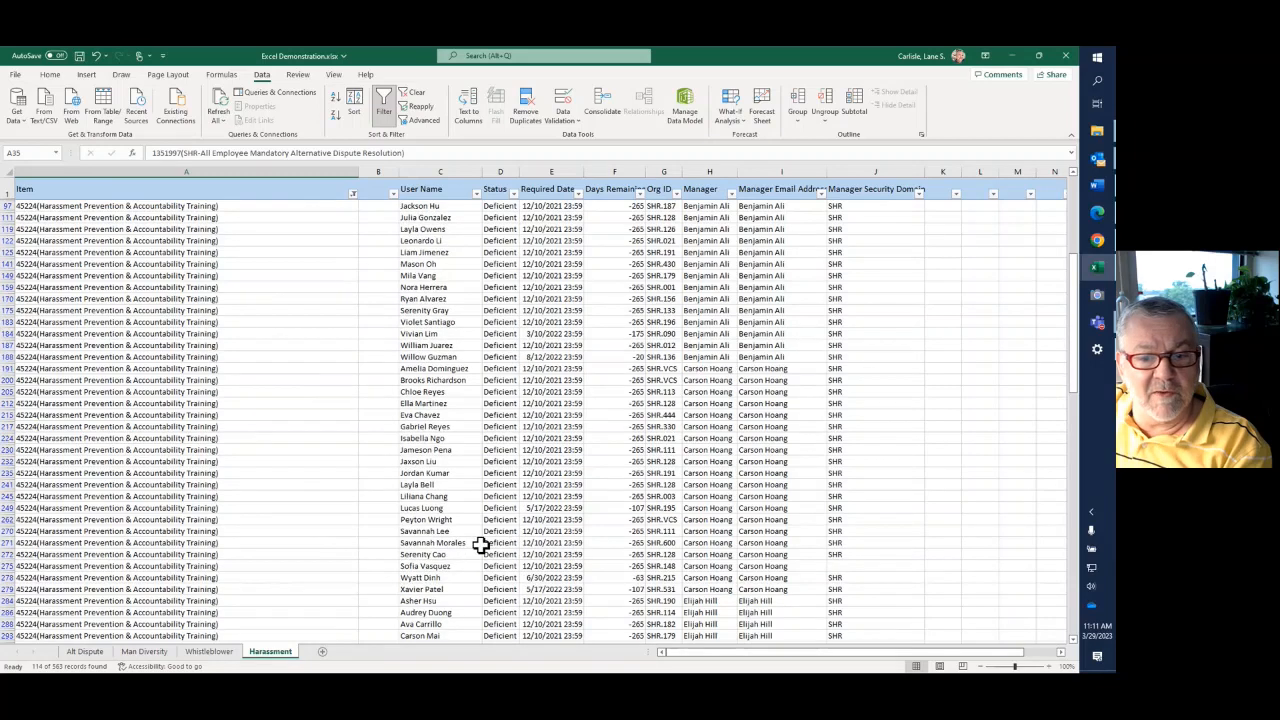
{"action": "scroll", "coordinate": [481, 545], "scroll_direction": "down", "scroll_amount": 1}
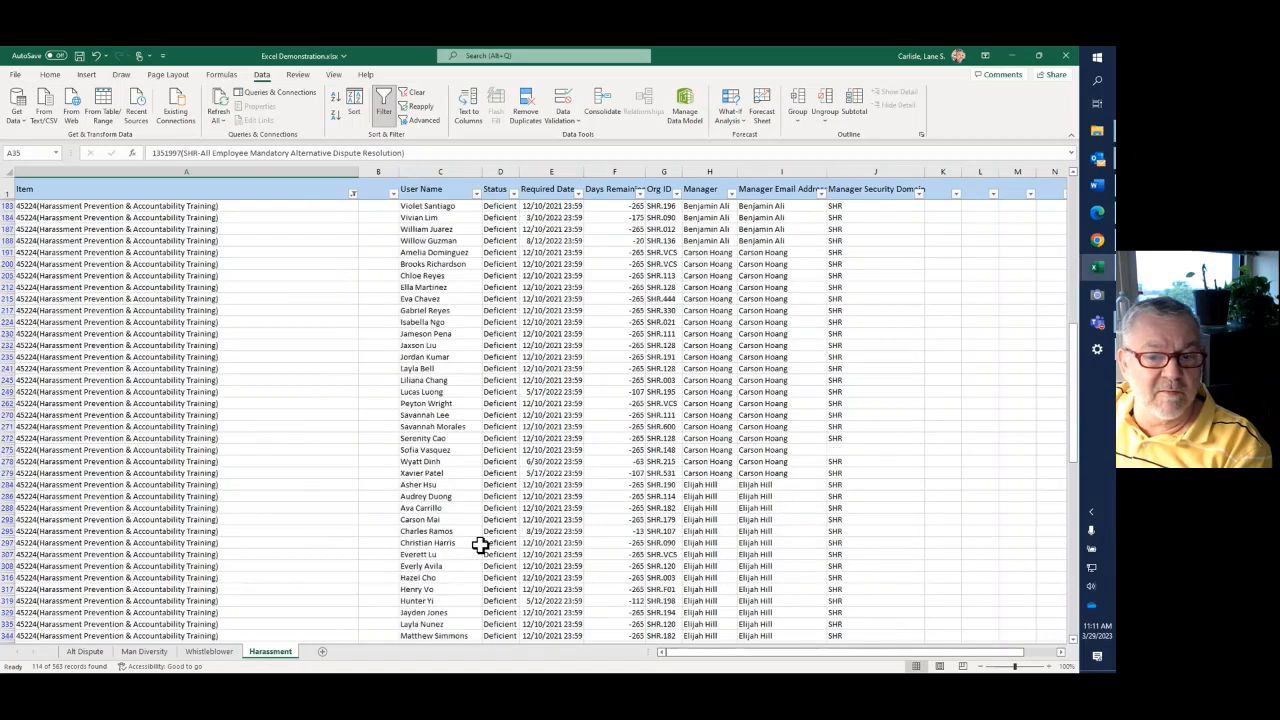
{"action": "scroll", "coordinate": [481, 545], "scroll_direction": "down", "scroll_amount": 3}
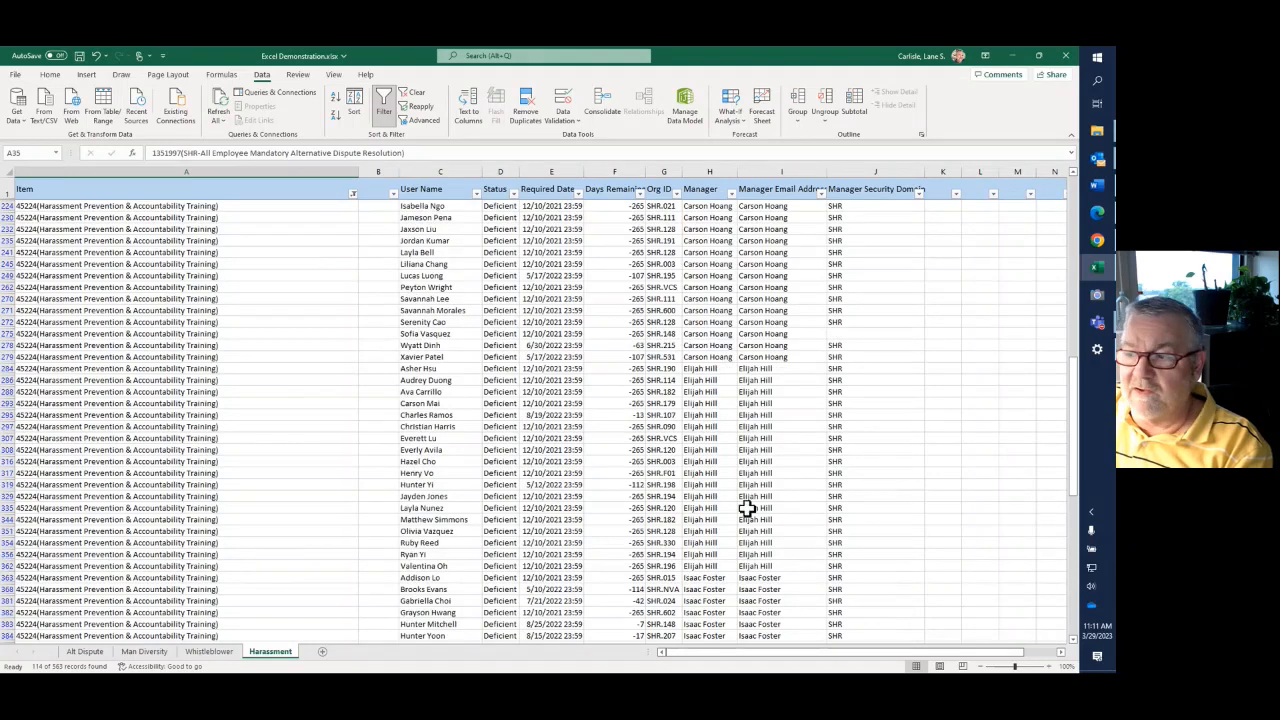
{"action": "scroll", "coordinate": [393, 451], "scroll_direction": "up", "scroll_amount": 4}
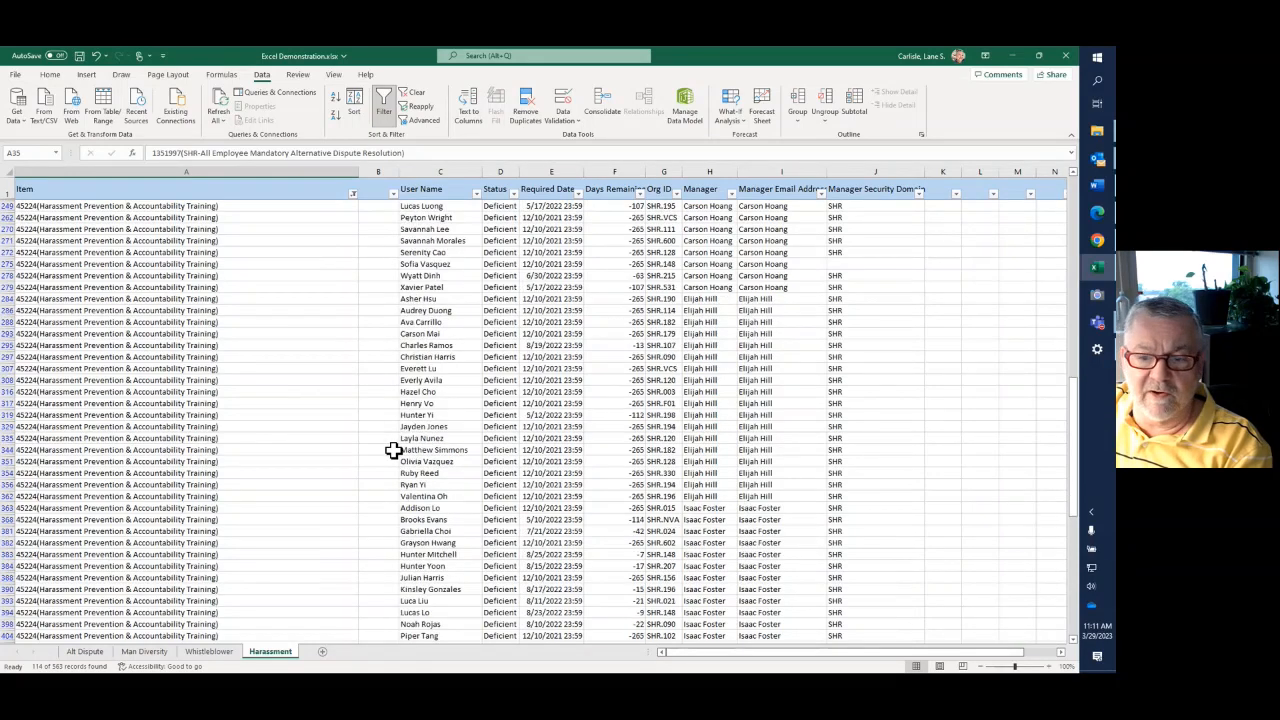
{"action": "scroll", "coordinate": [396, 452], "scroll_direction": "up", "scroll_amount": 10}
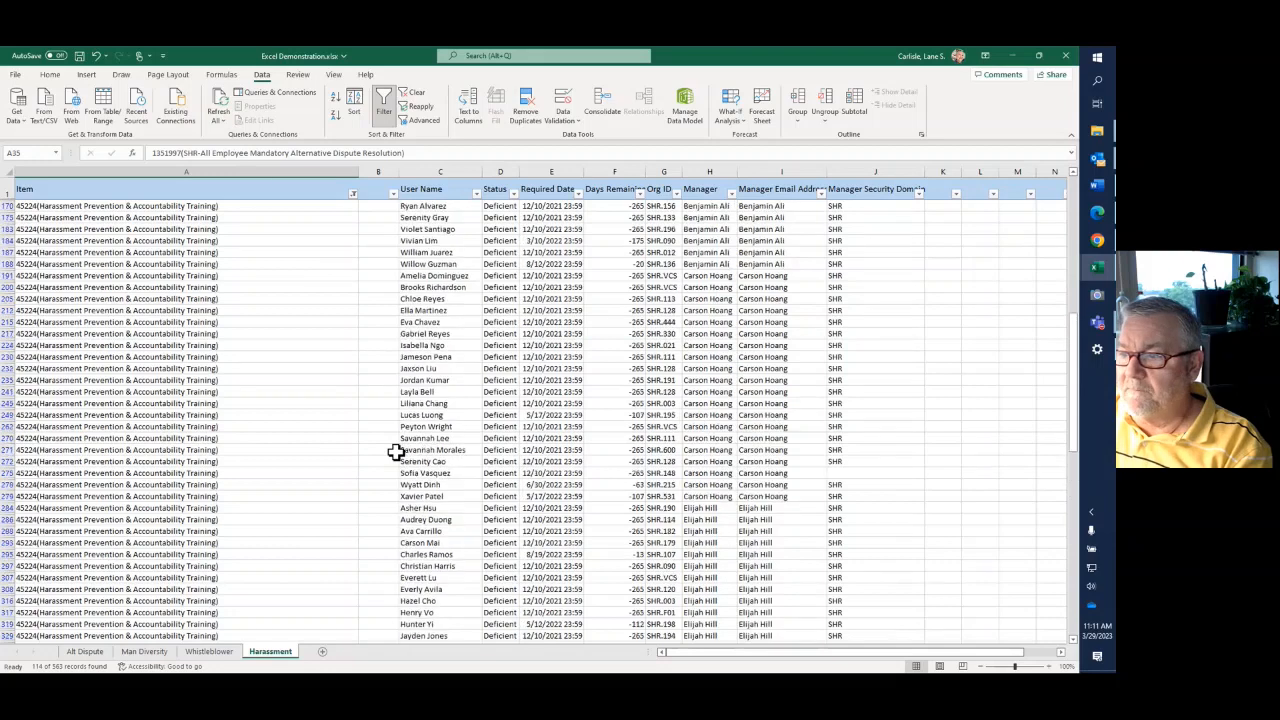
{"action": "scroll", "coordinate": [396, 452], "scroll_direction": "up", "scroll_amount": 1}
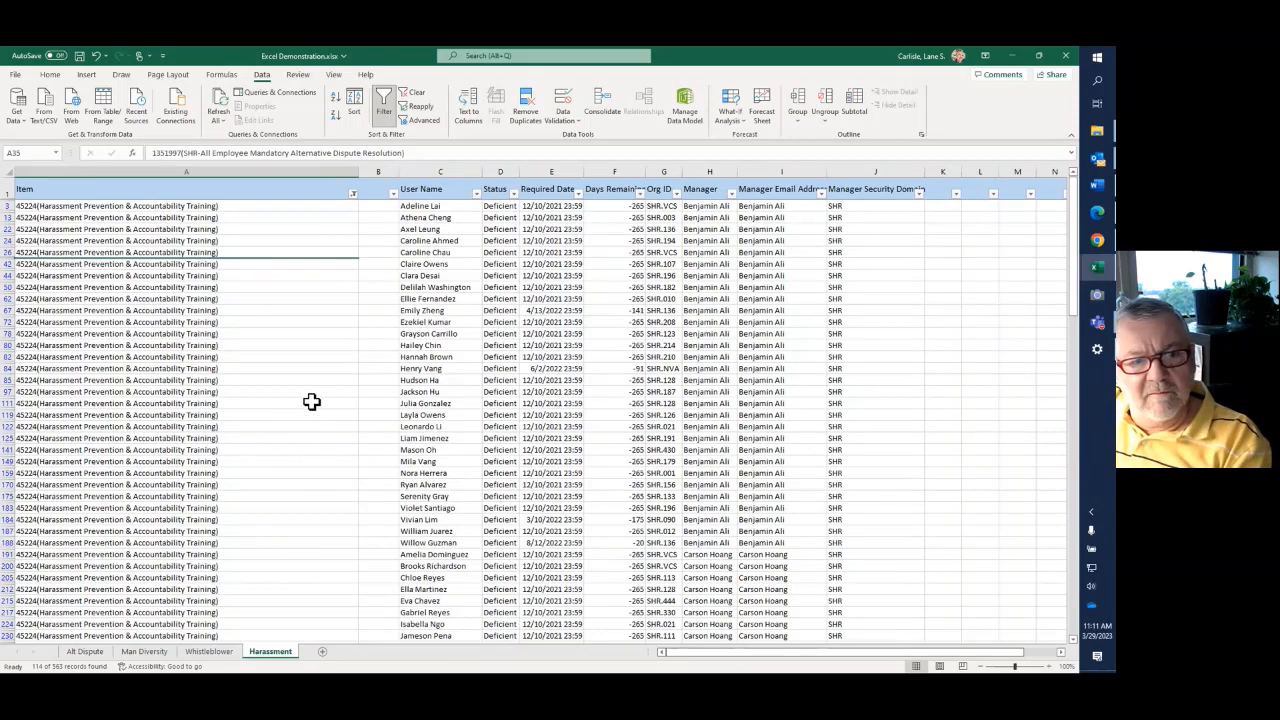
Step: Select the first filtered Item entry on the Harassment sheet and save the workbook
{"action": "left_click", "coordinate": [66, 206]}
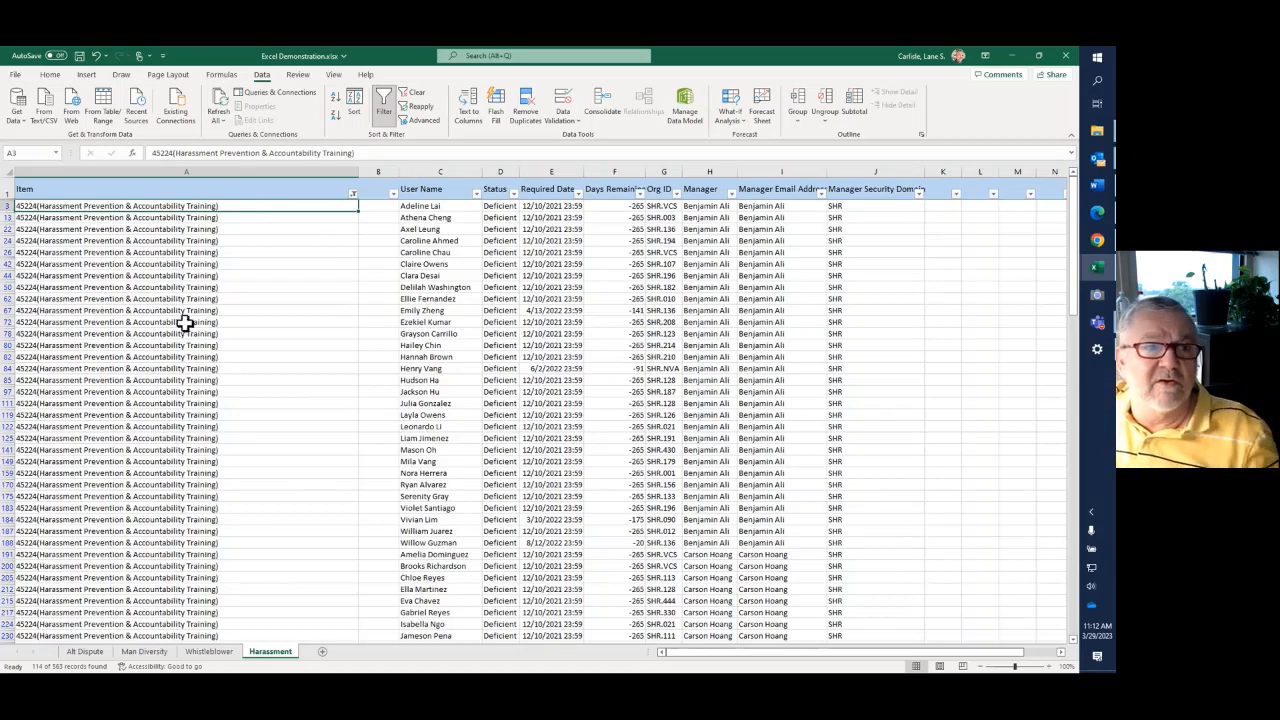
{"action": "left_click", "coordinate": [79, 57]}
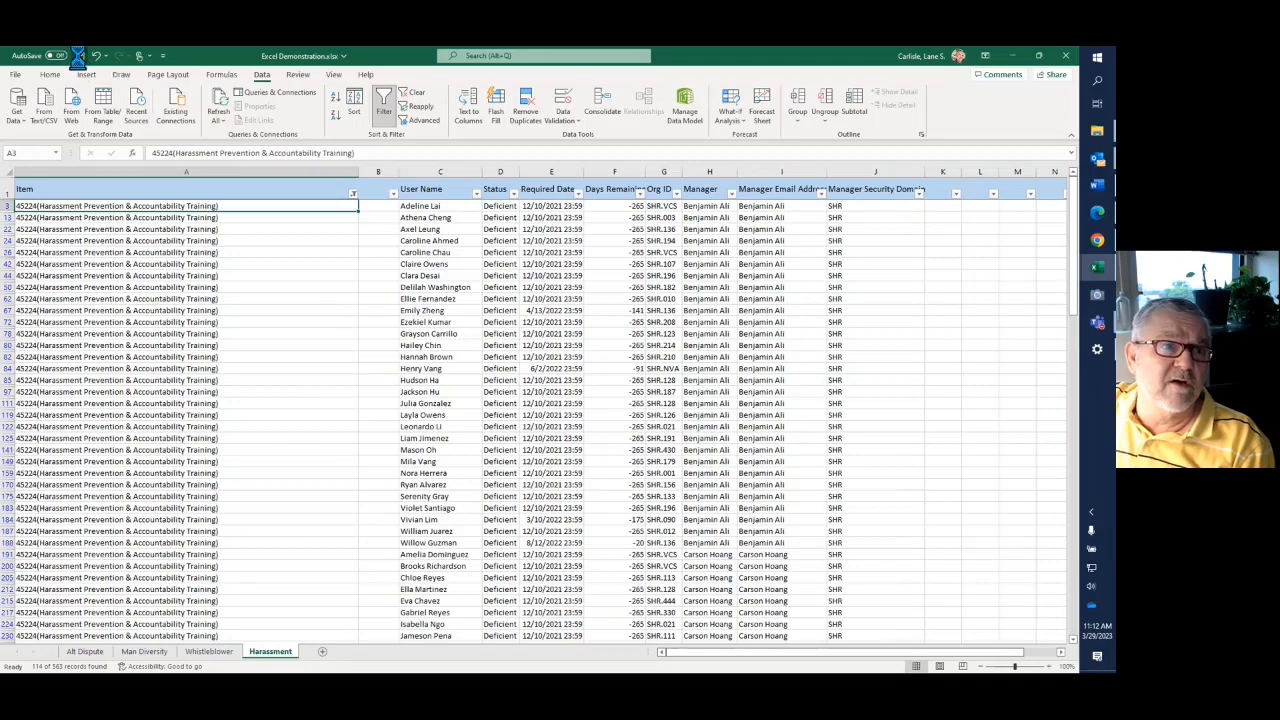